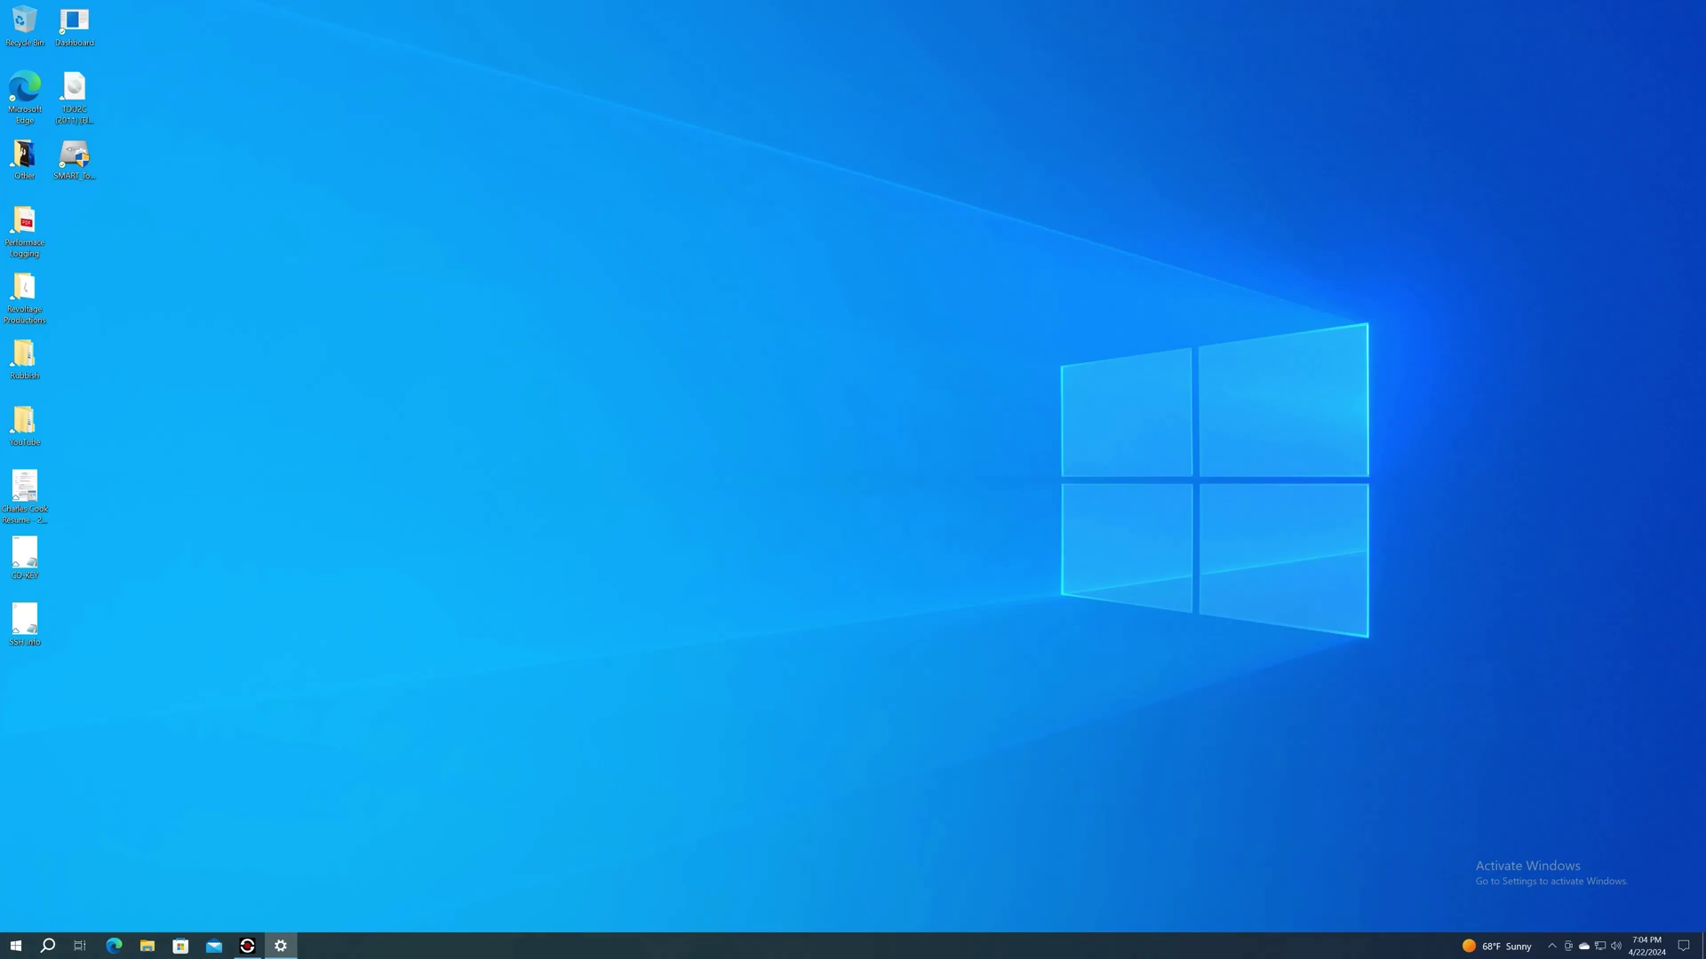
- Move the Personalization Background Settings window from the lower left to the centre of the desktop
{"action": "left_click_drag", "start_coordinate": [636, 516], "coordinate": [853, 188]}
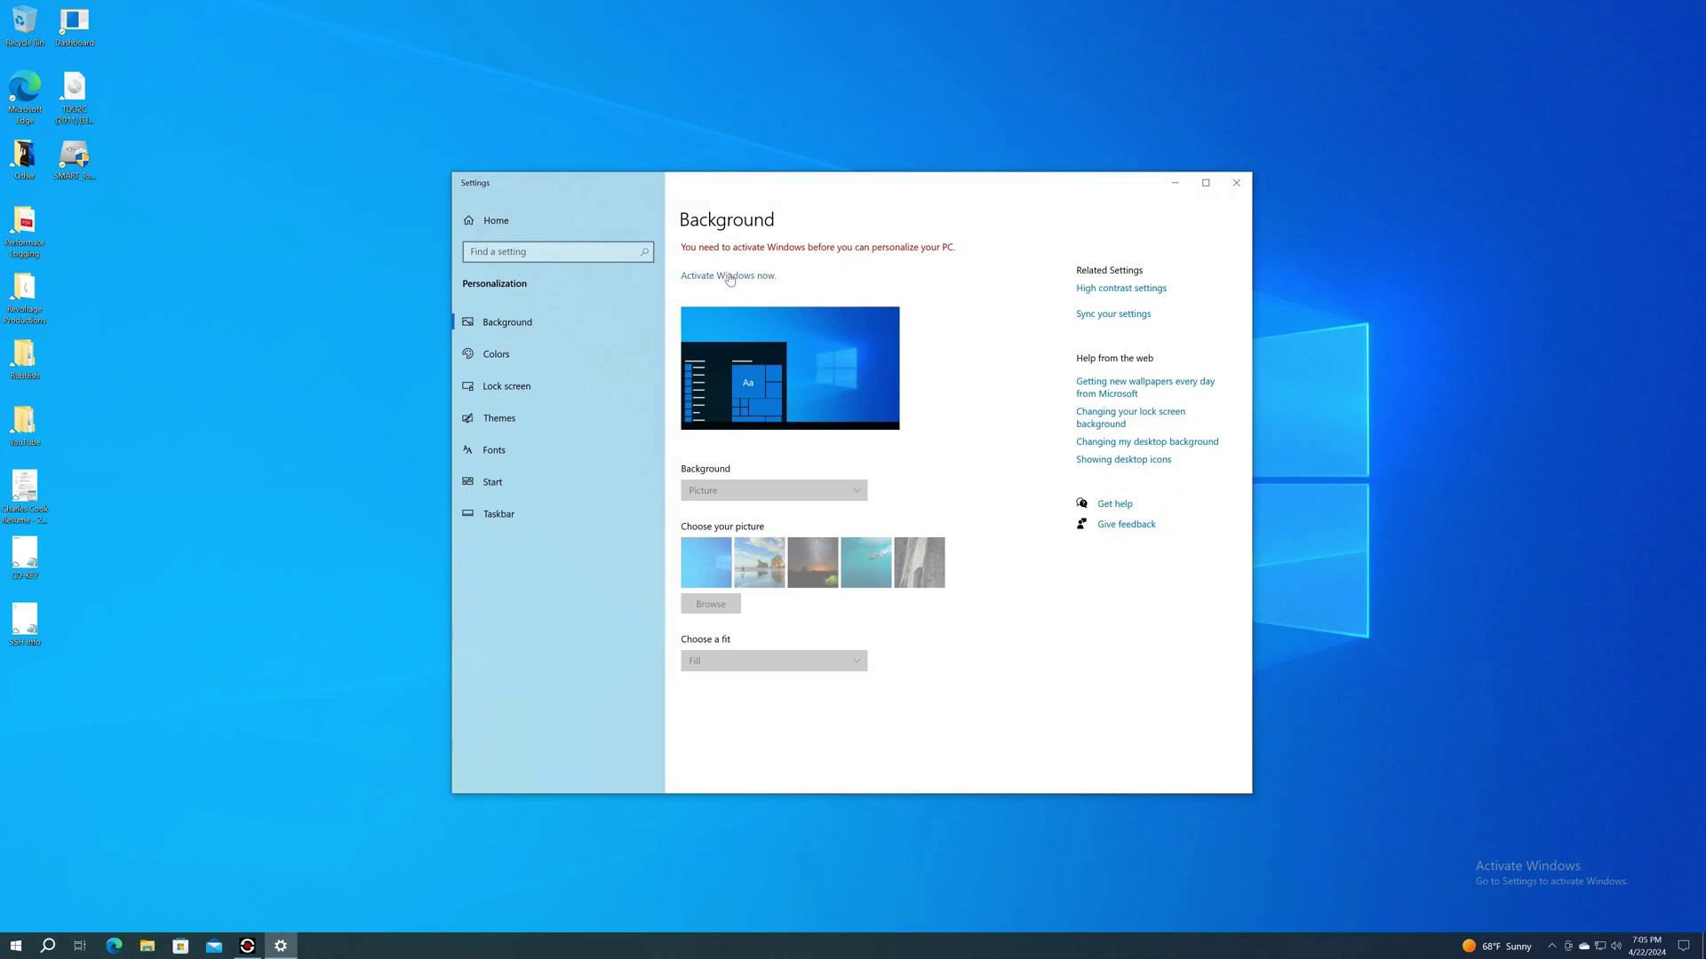
- Go to the Activation page and open the Microsoft Store's Windows 10/11 Pro listing
{"action": "left_click", "coordinate": [730, 278]}
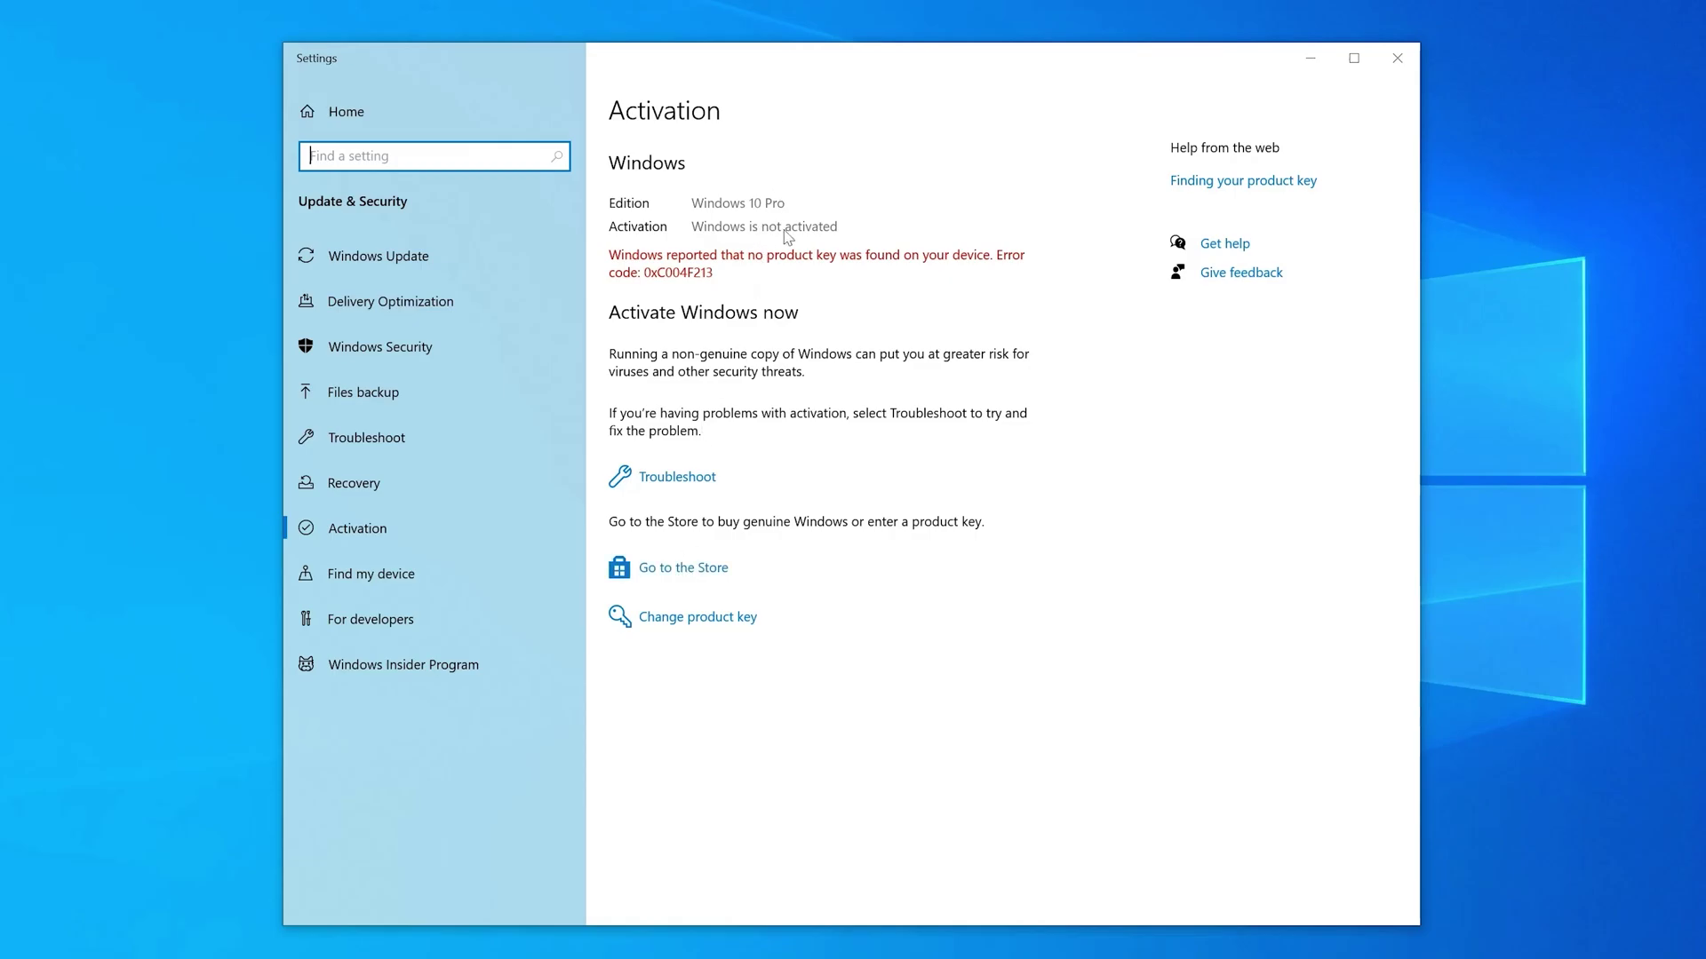
{"action": "left_click", "coordinate": [698, 573]}
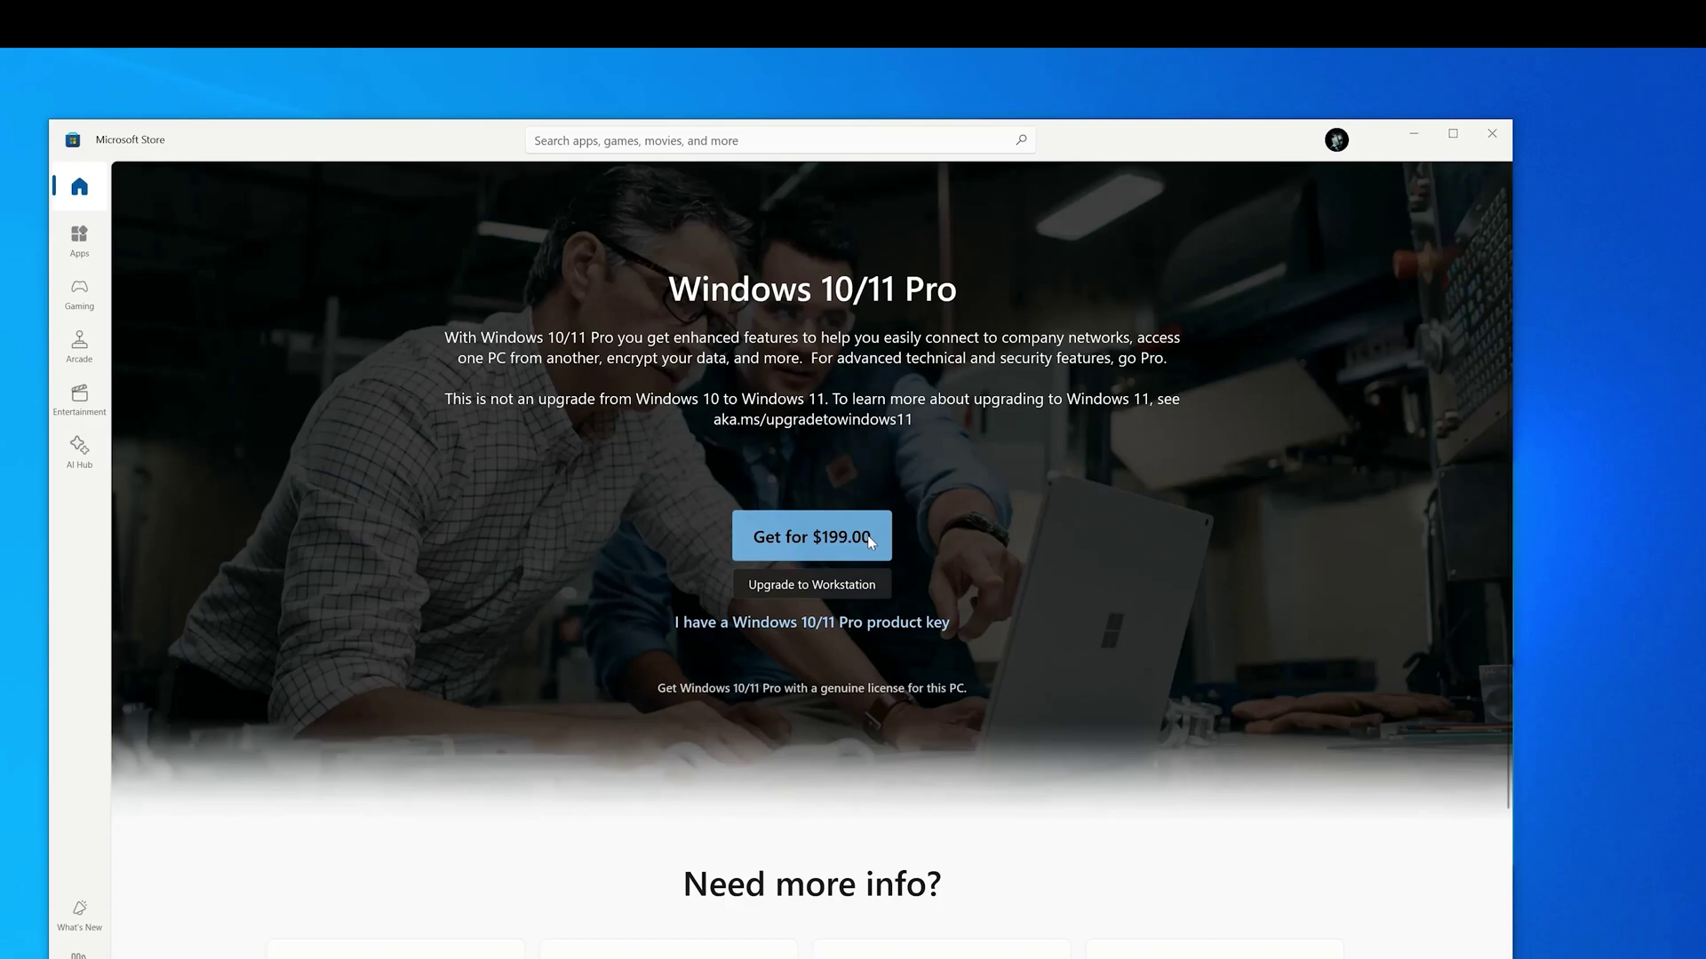
- Read the $199 Windows 10/11 Pro description, highlighting key phrases, then minimize the Store
{"action": "scroll", "coordinate": [878, 804], "scroll_direction": "down", "scroll_amount": 3}
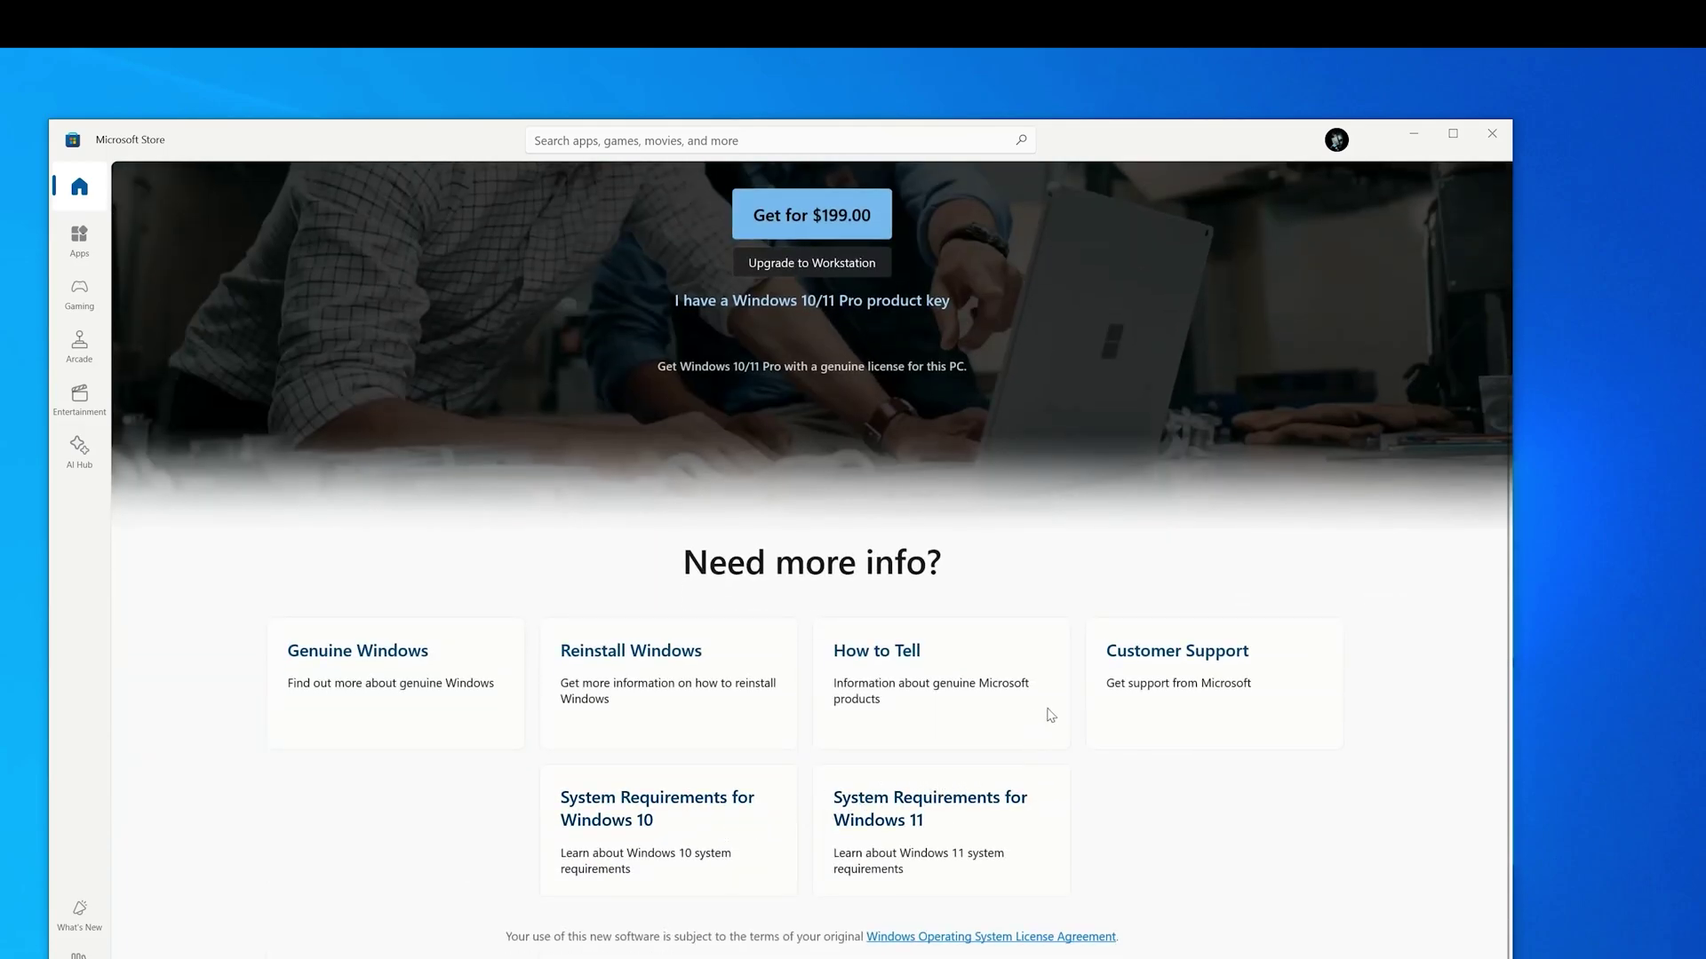
{"action": "scroll", "coordinate": [1168, 710], "scroll_direction": "up", "scroll_amount": 3}
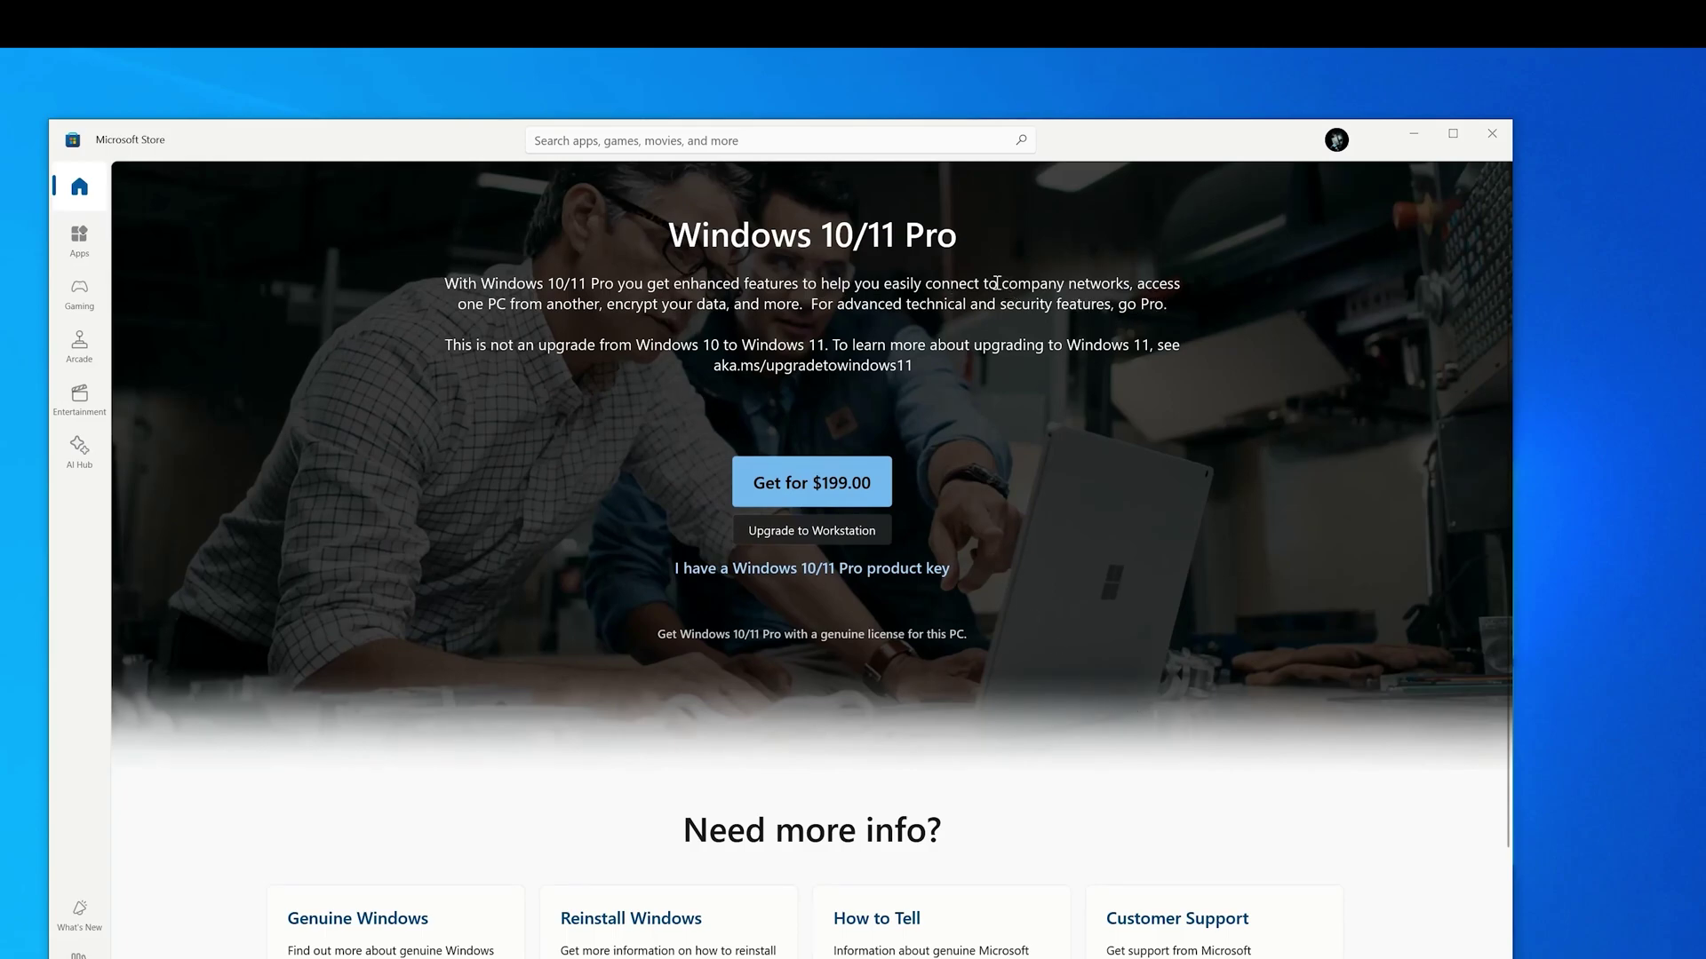
{"action": "left_click_drag", "start_coordinate": [1003, 283], "coordinate": [1115, 282]}
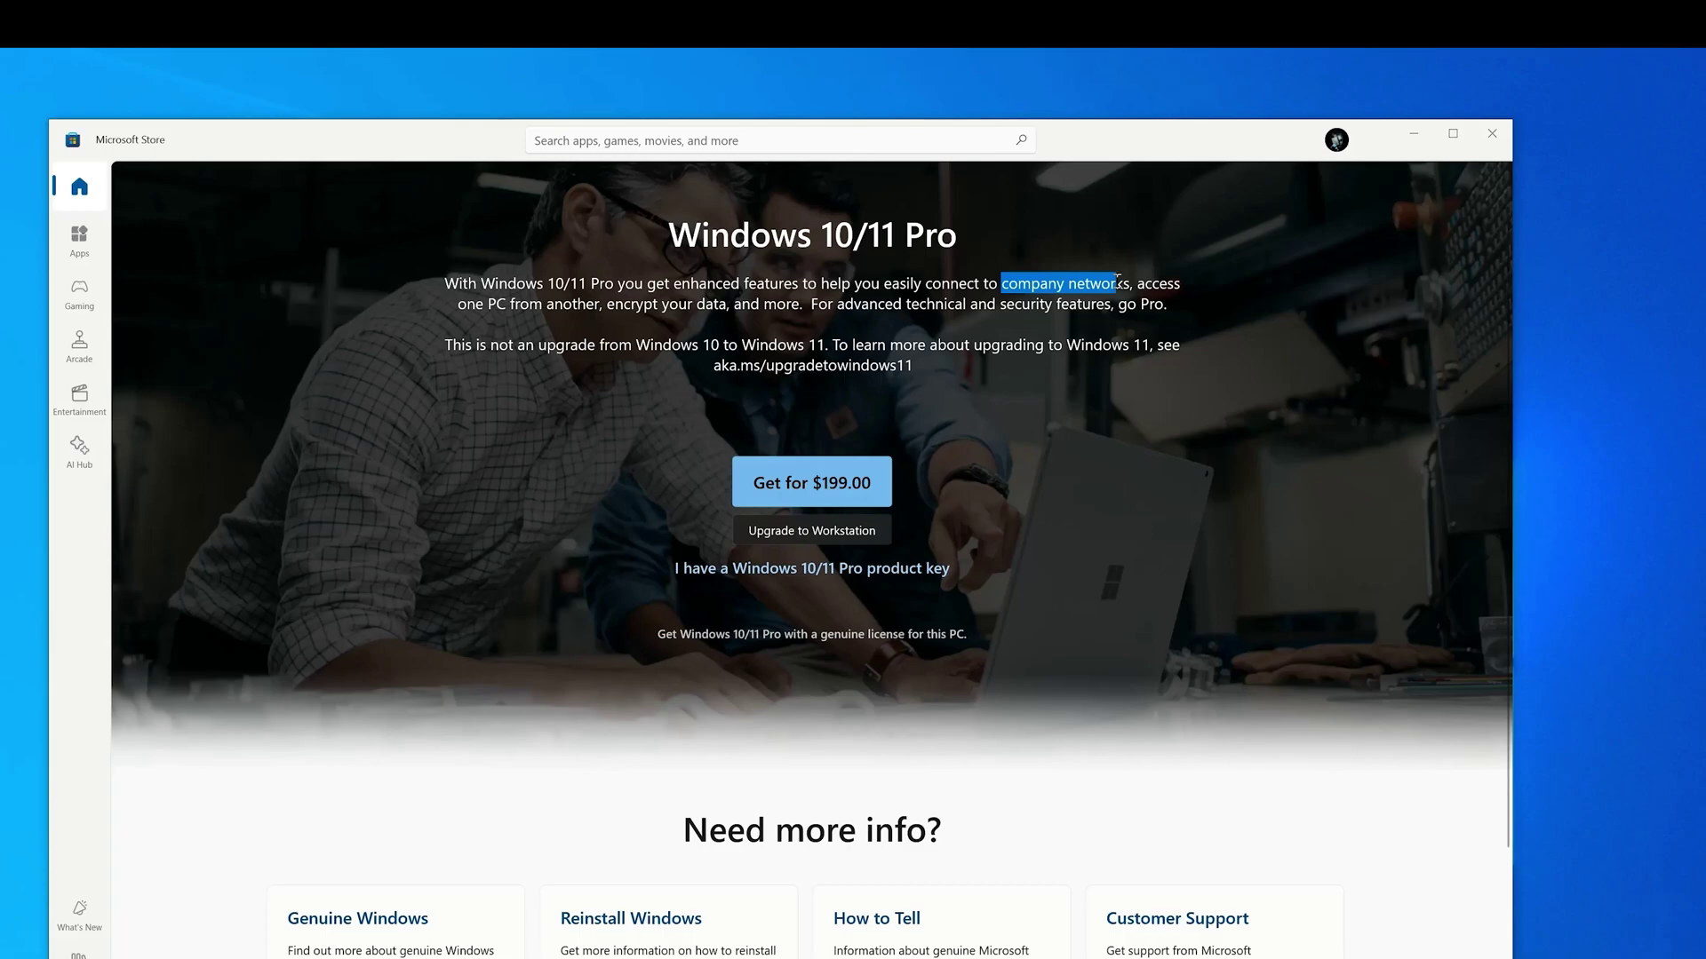
{"action": "scroll", "coordinate": [1117, 281], "scroll_direction": "up", "scroll_amount": 1}
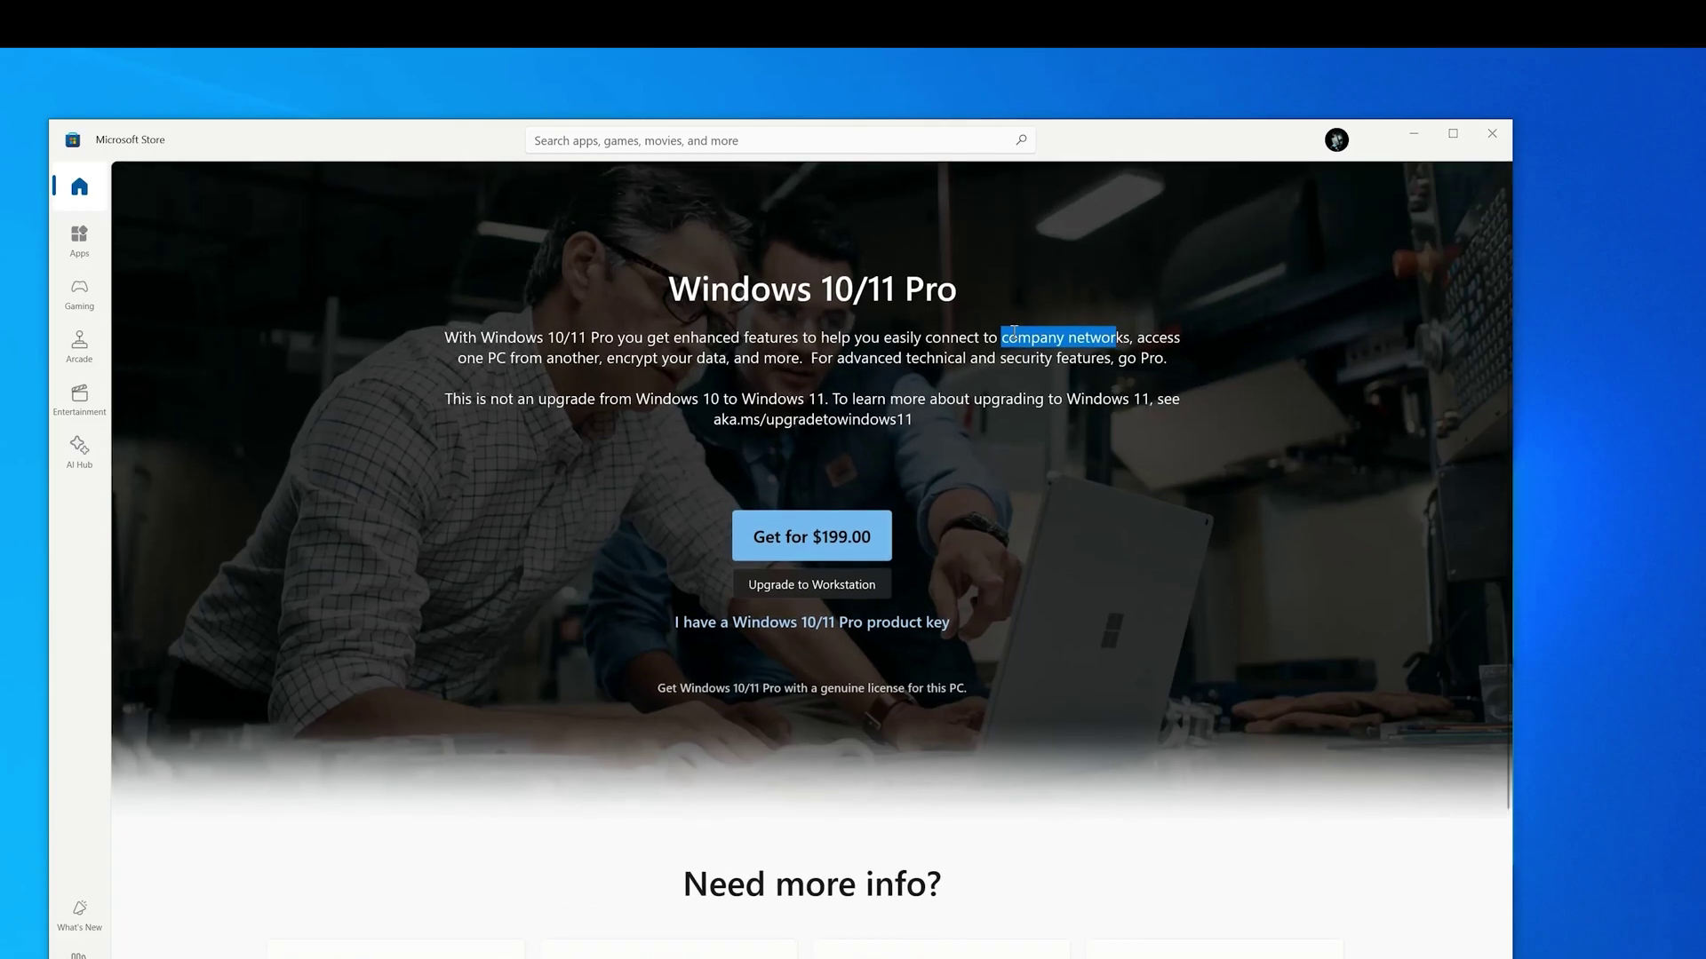
{"action": "left_click_drag", "start_coordinate": [1009, 335], "coordinate": [949, 337]}
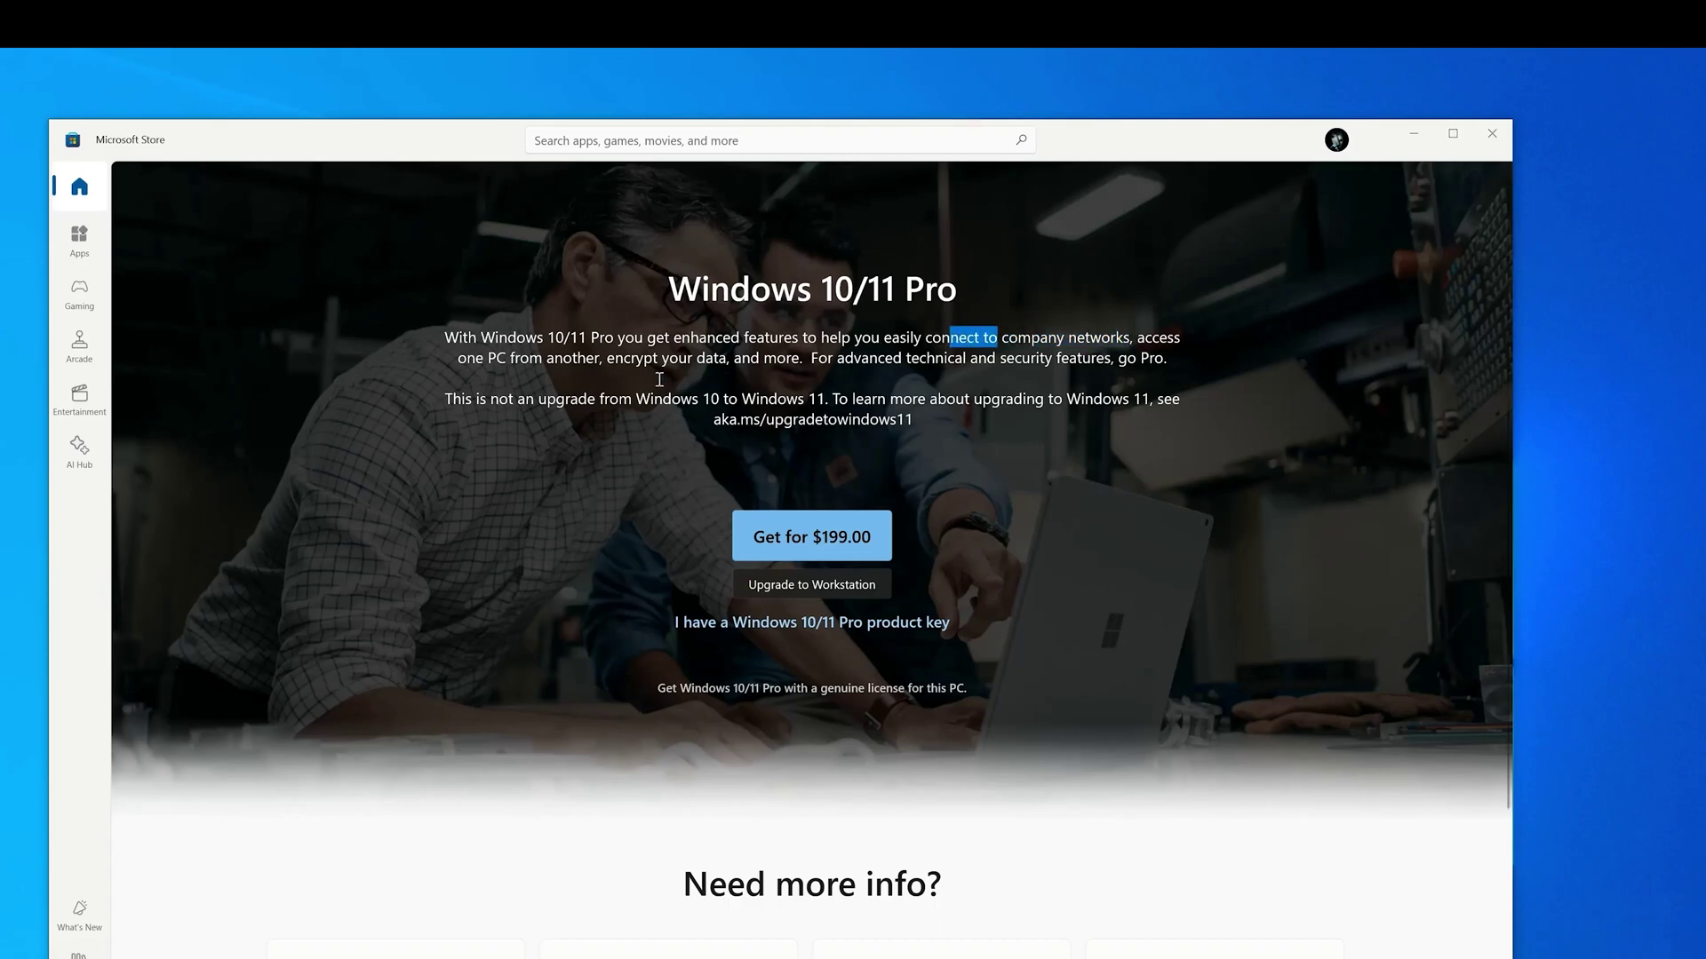
{"action": "left_click_drag", "start_coordinate": [606, 358], "coordinate": [771, 358]}
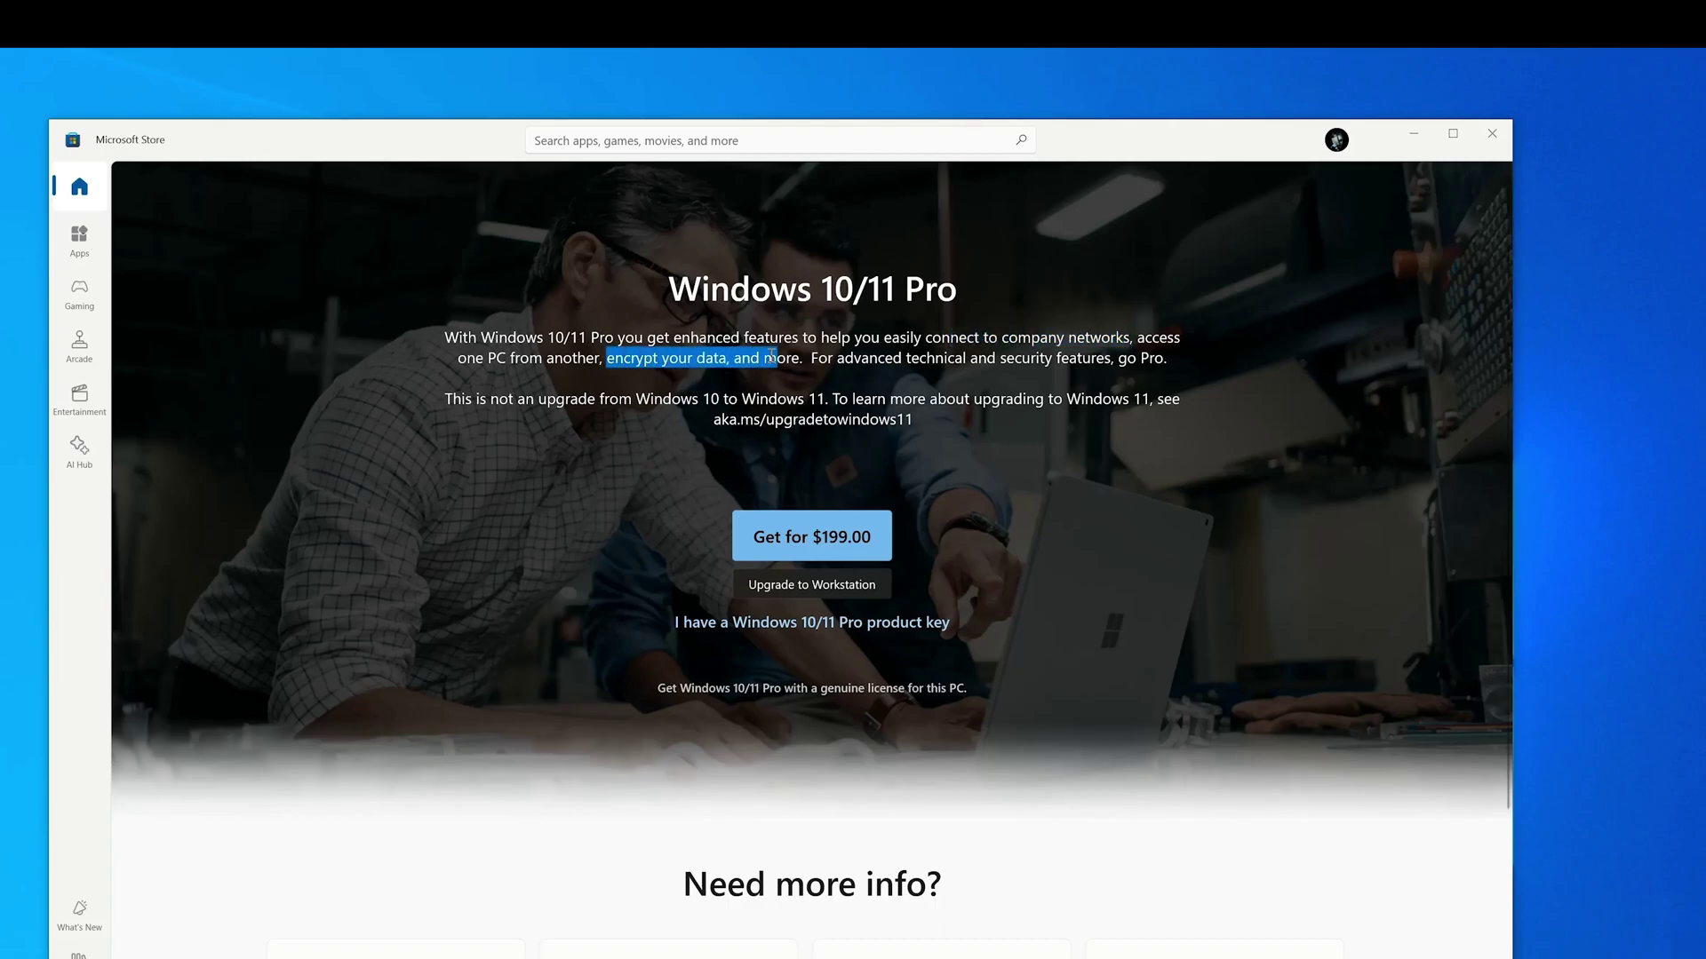
{"action": "left_click_drag", "start_coordinate": [930, 355], "coordinate": [1117, 357]}
{"action": "left_click", "coordinate": [1108, 364]}
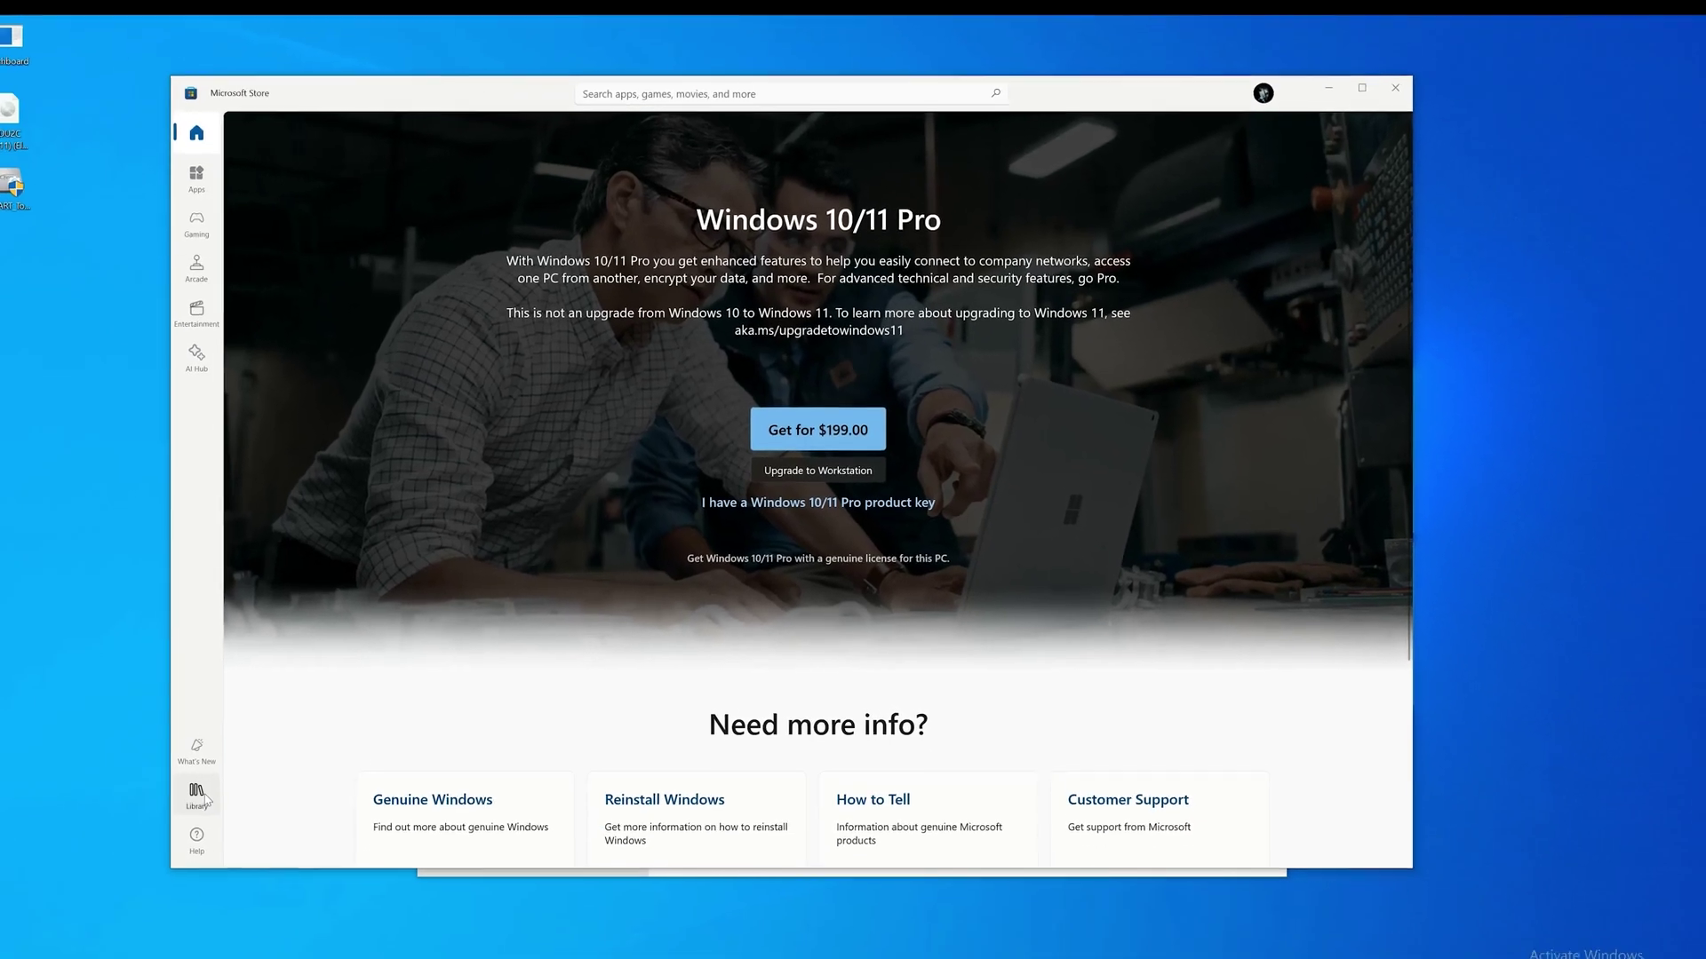
{"action": "left_click", "coordinate": [89, 954]}
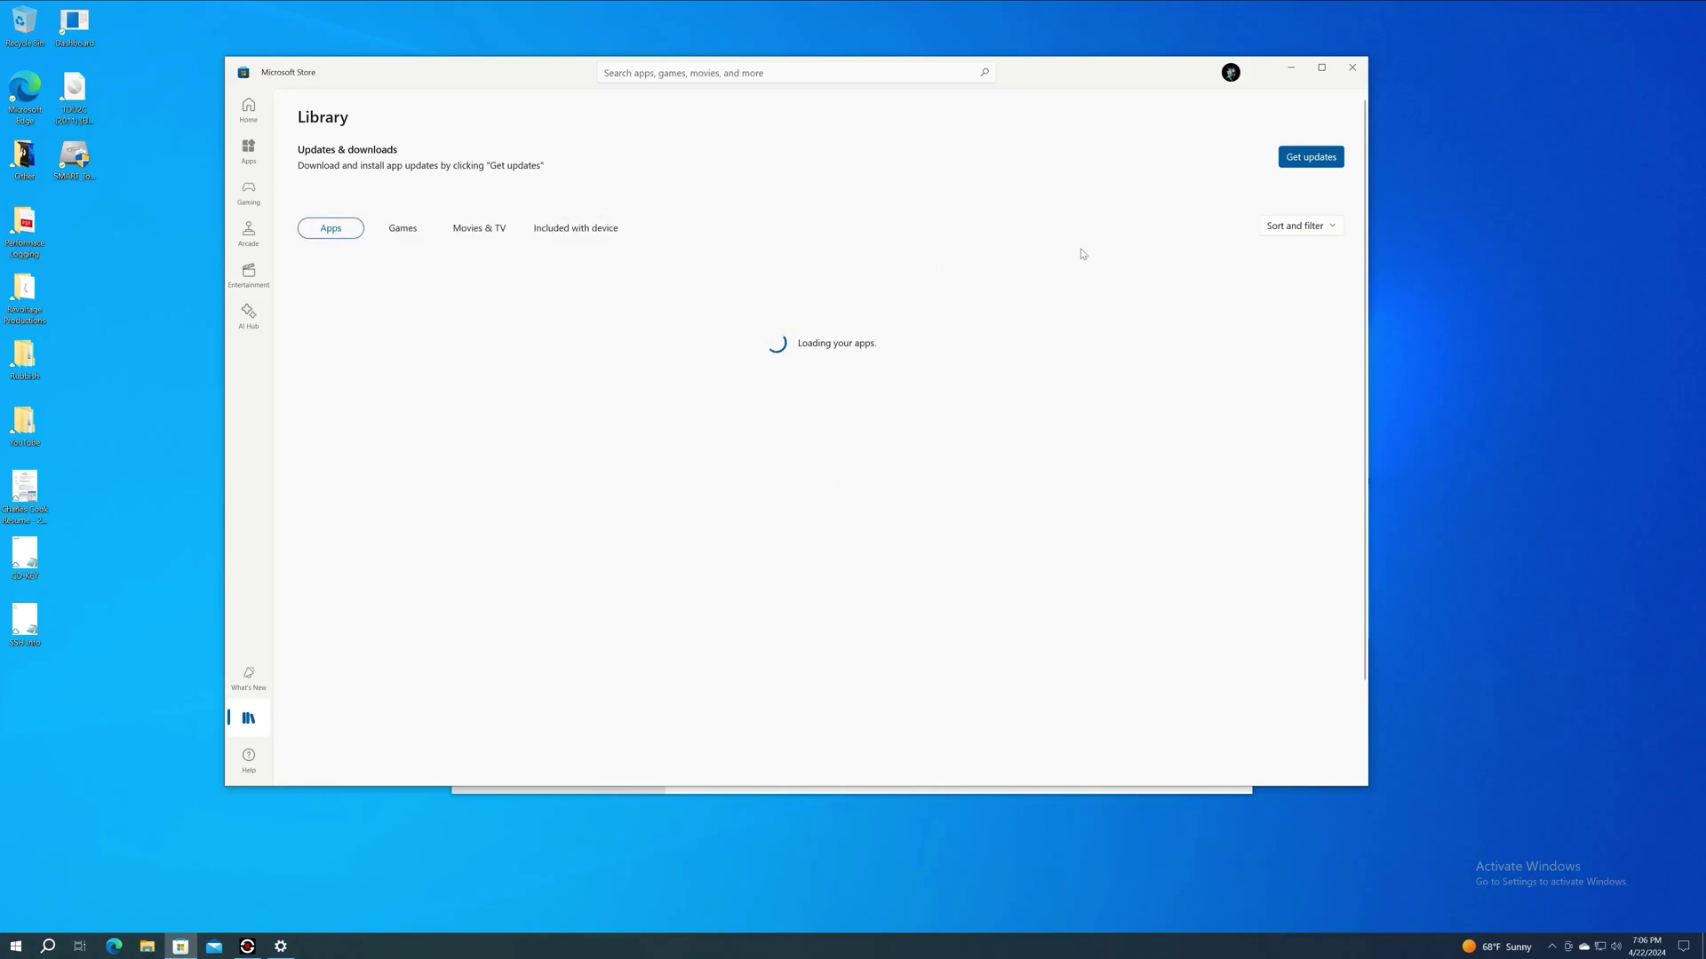
{"action": "left_click", "coordinate": [1291, 68]}
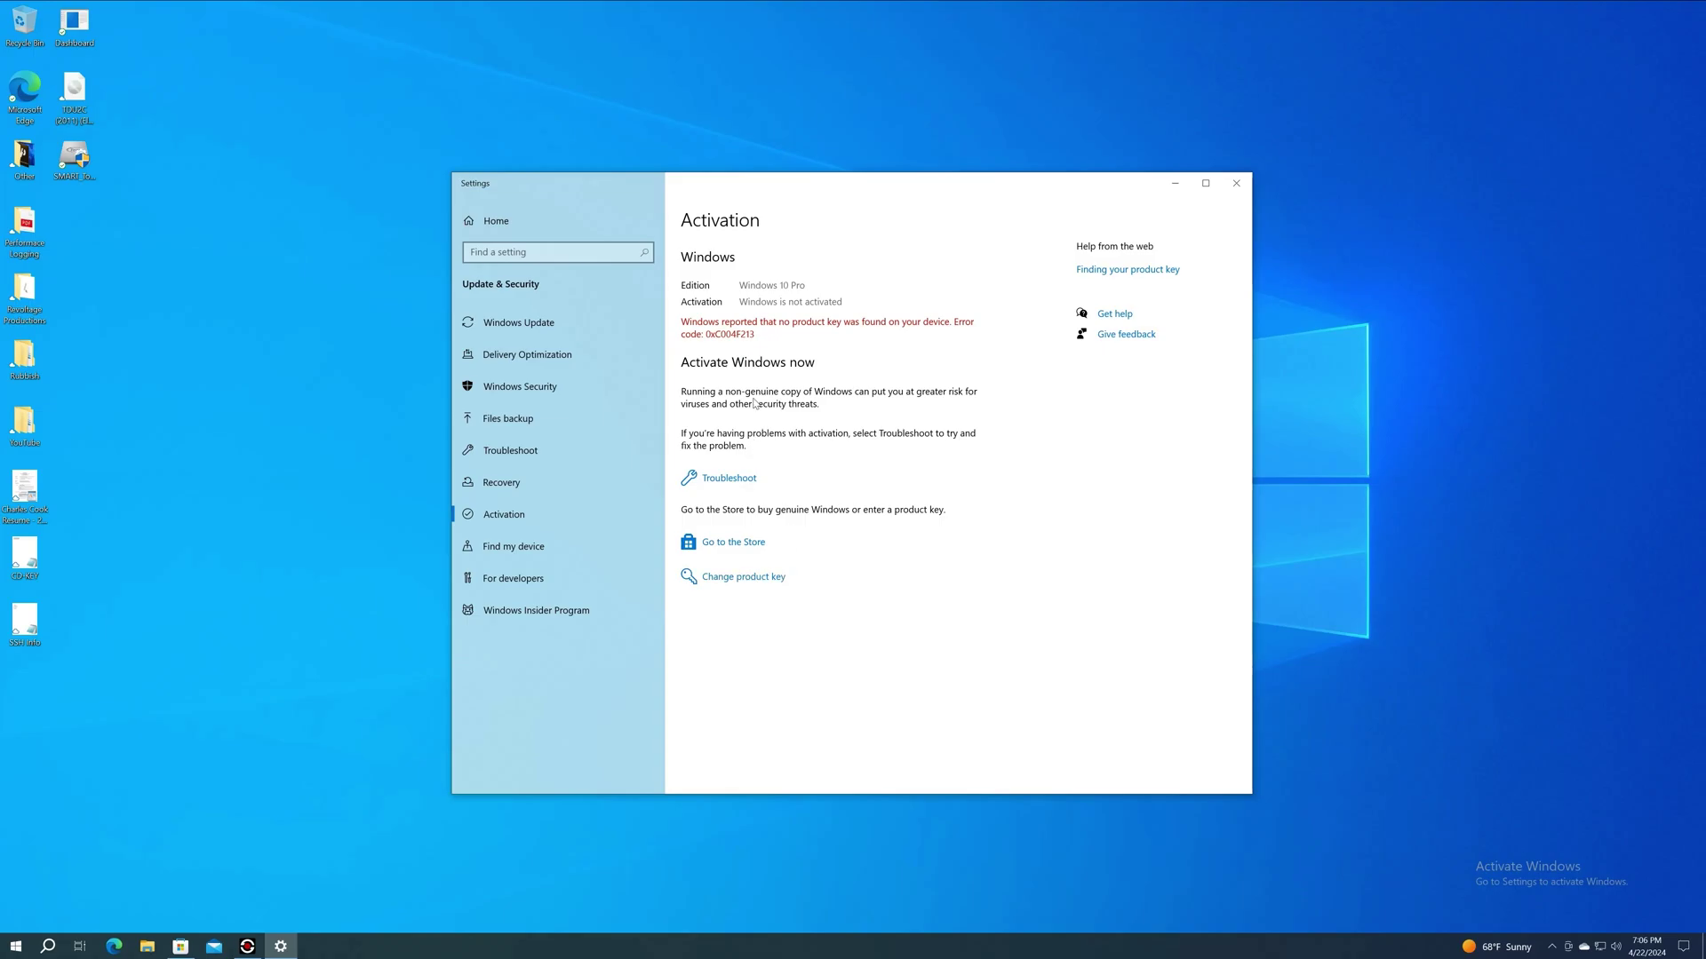
- Search for regedit and run Registry Editor as administrator
{"action": "left_click", "coordinate": [48, 946]}
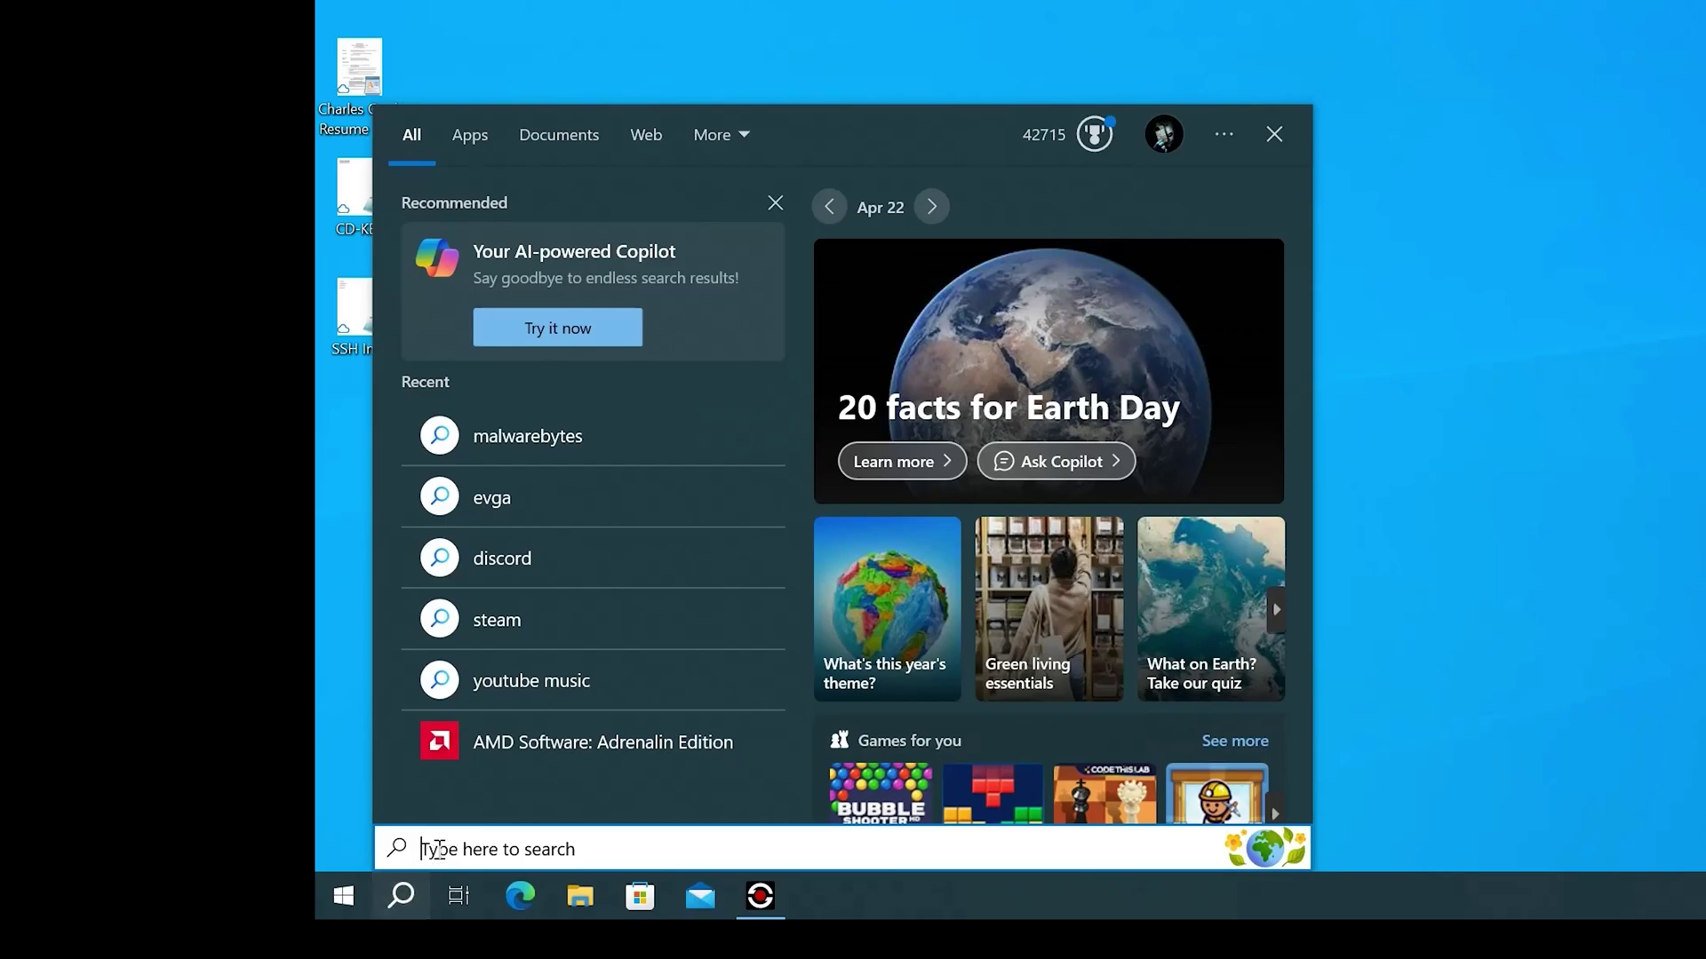
{"action": "type", "text": "rege"}
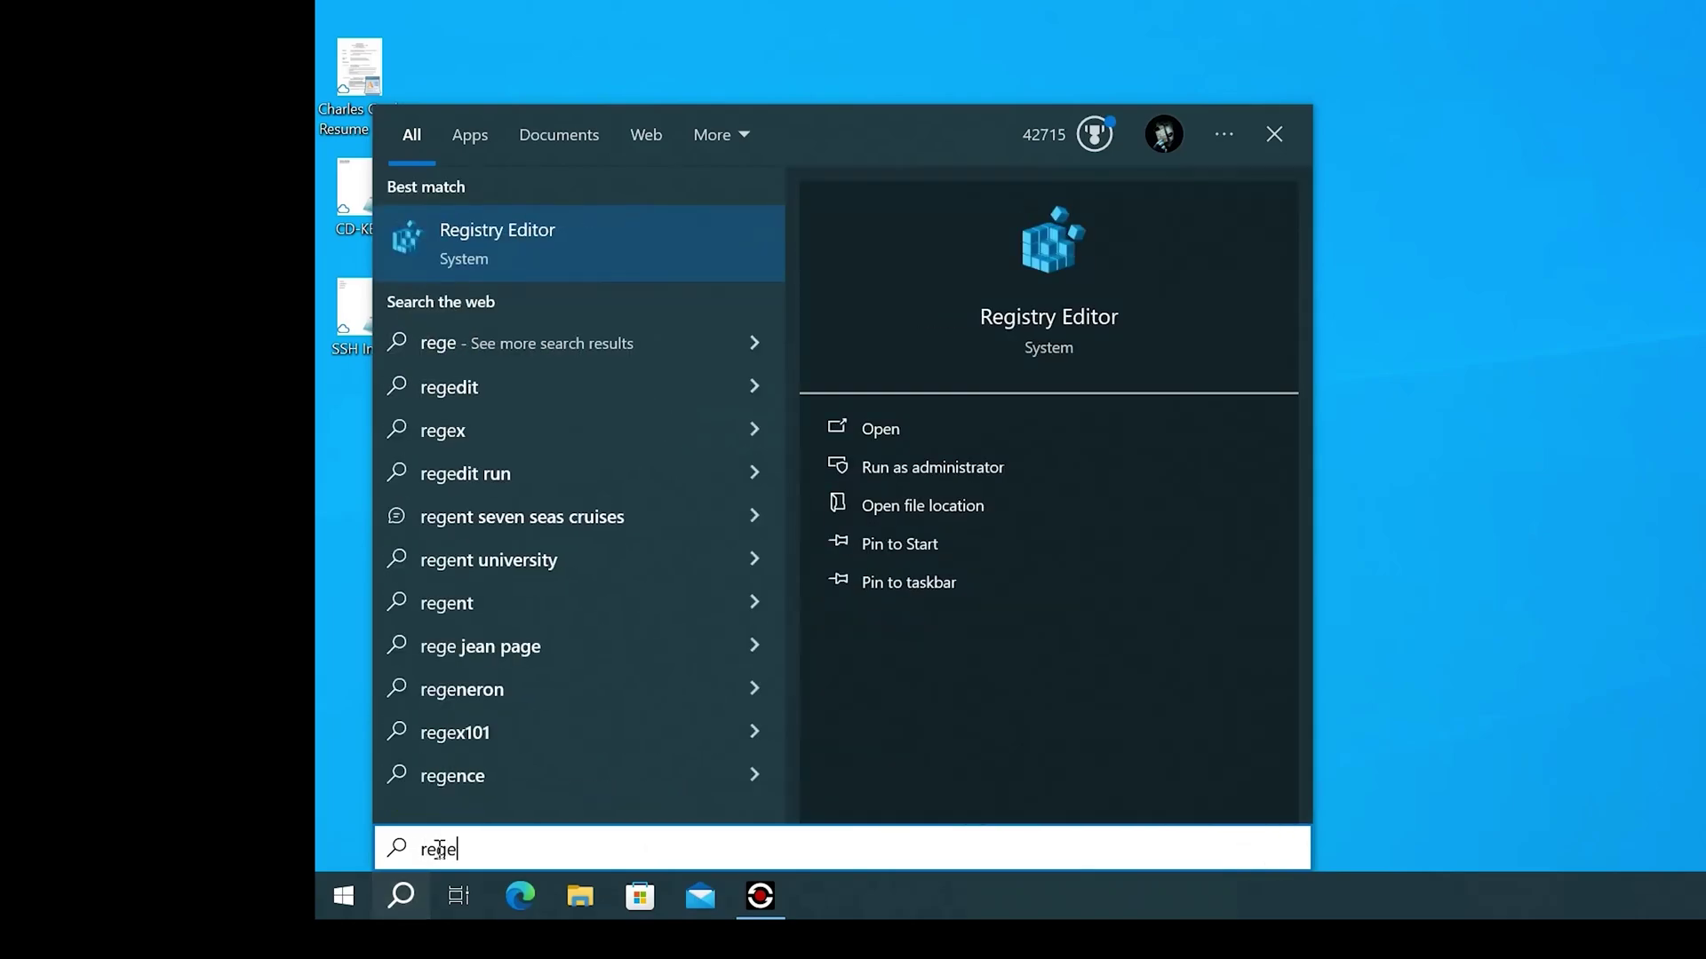
{"action": "type", "text": "dit"}
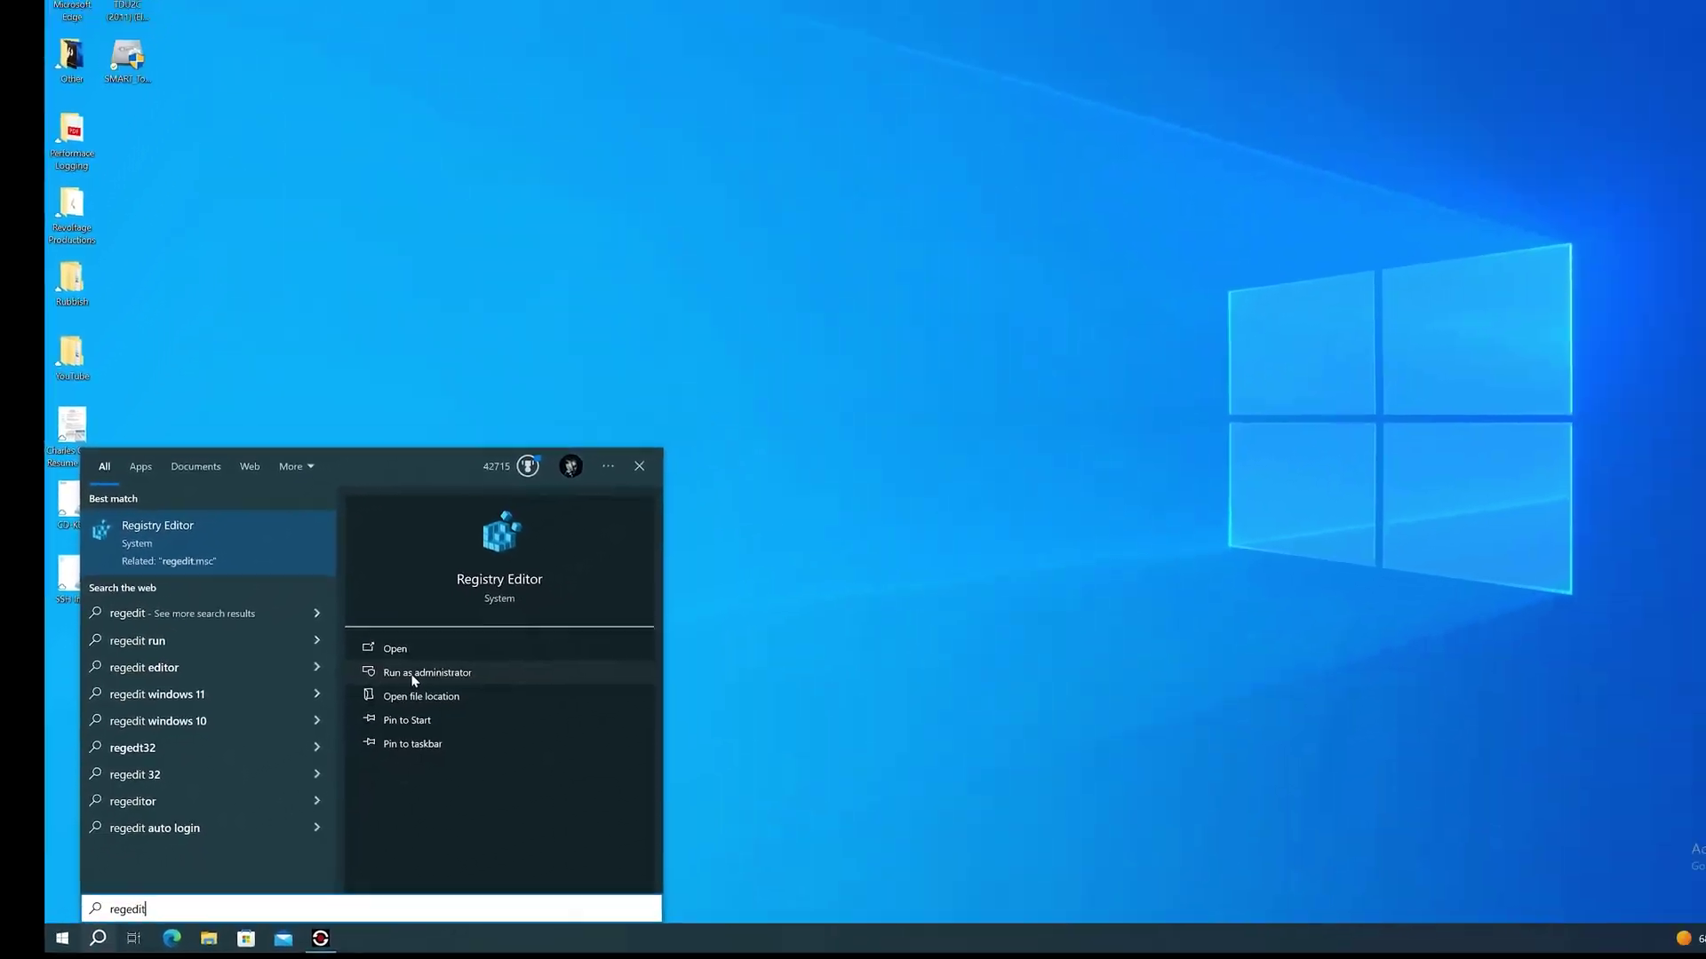
{"action": "left_click", "coordinate": [932, 467]}
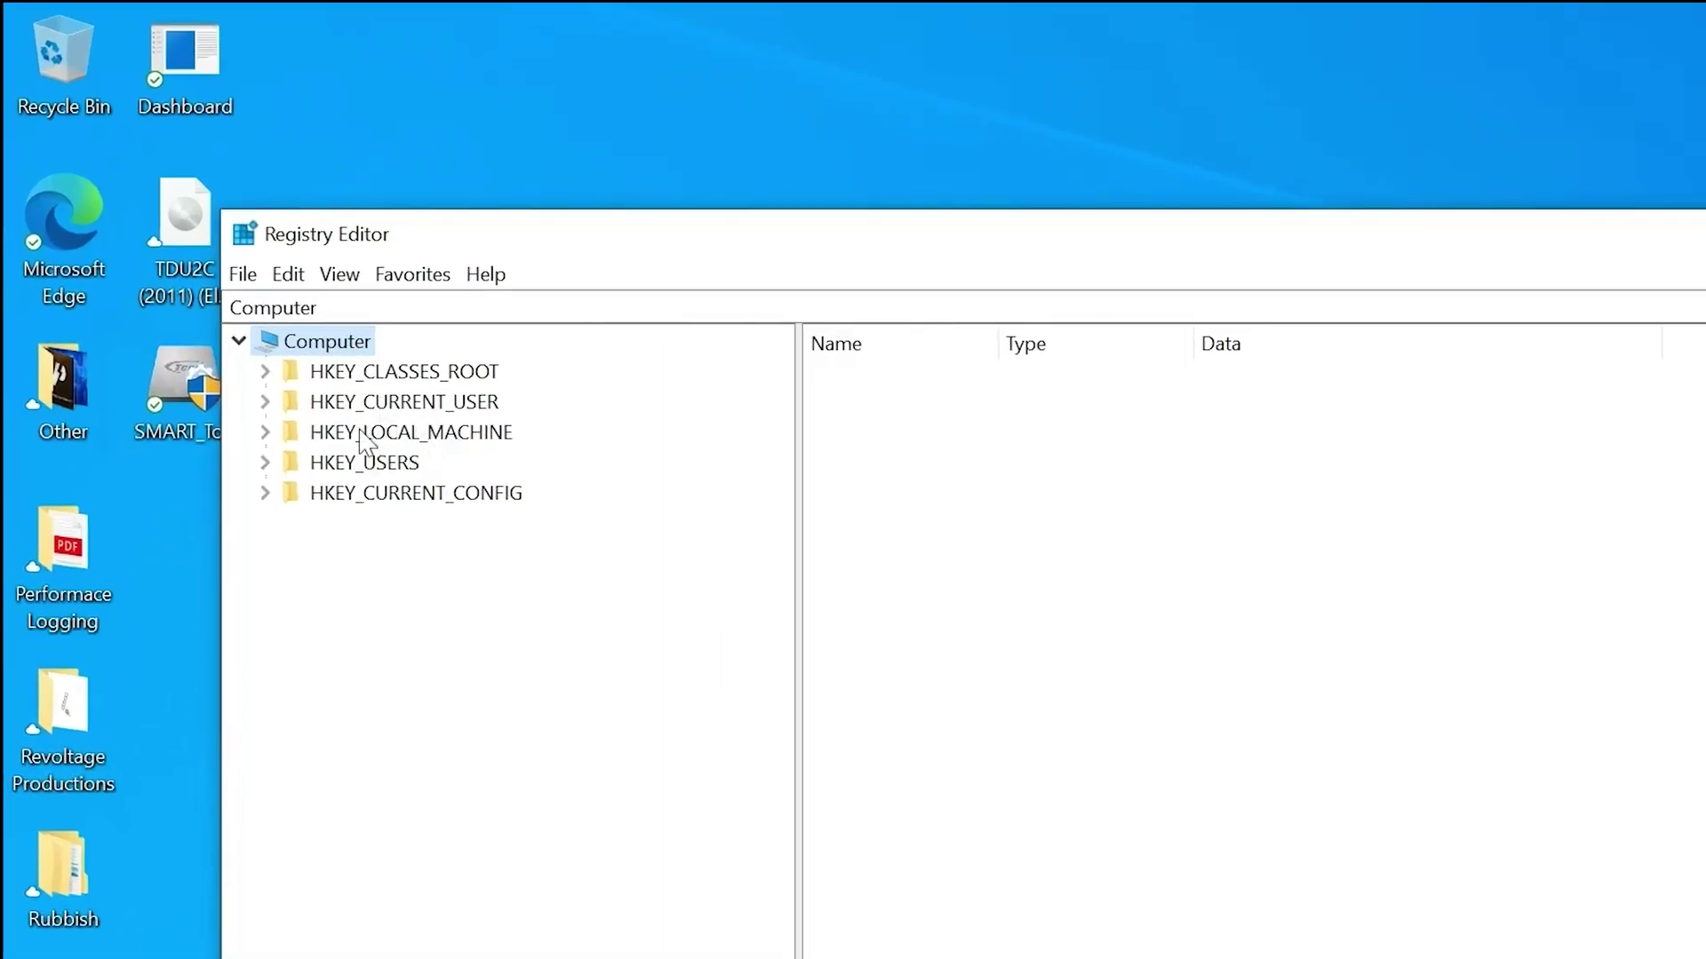
- Navigate to HKEY_LOCAL_MACHINE\SOFTWARE\Microsoft\Windows NT\CurrentVersion to list ProductName and EditionID
{"action": "left_click", "coordinate": [267, 431]}
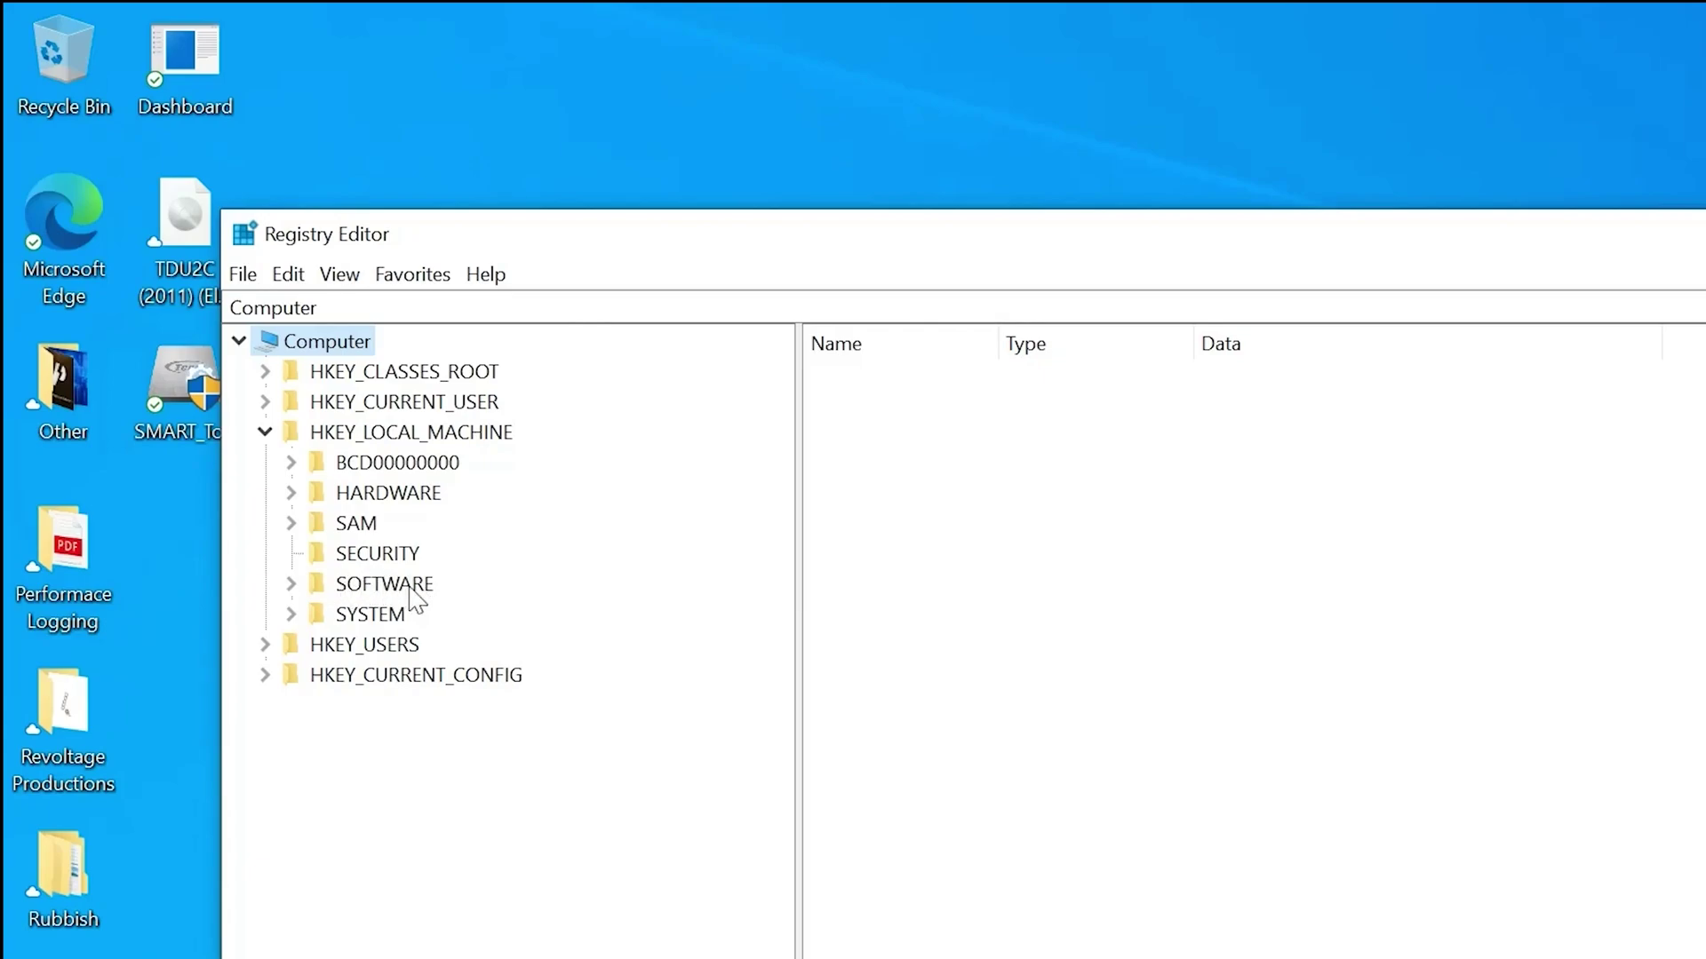
{"action": "left_click", "coordinate": [291, 583]}
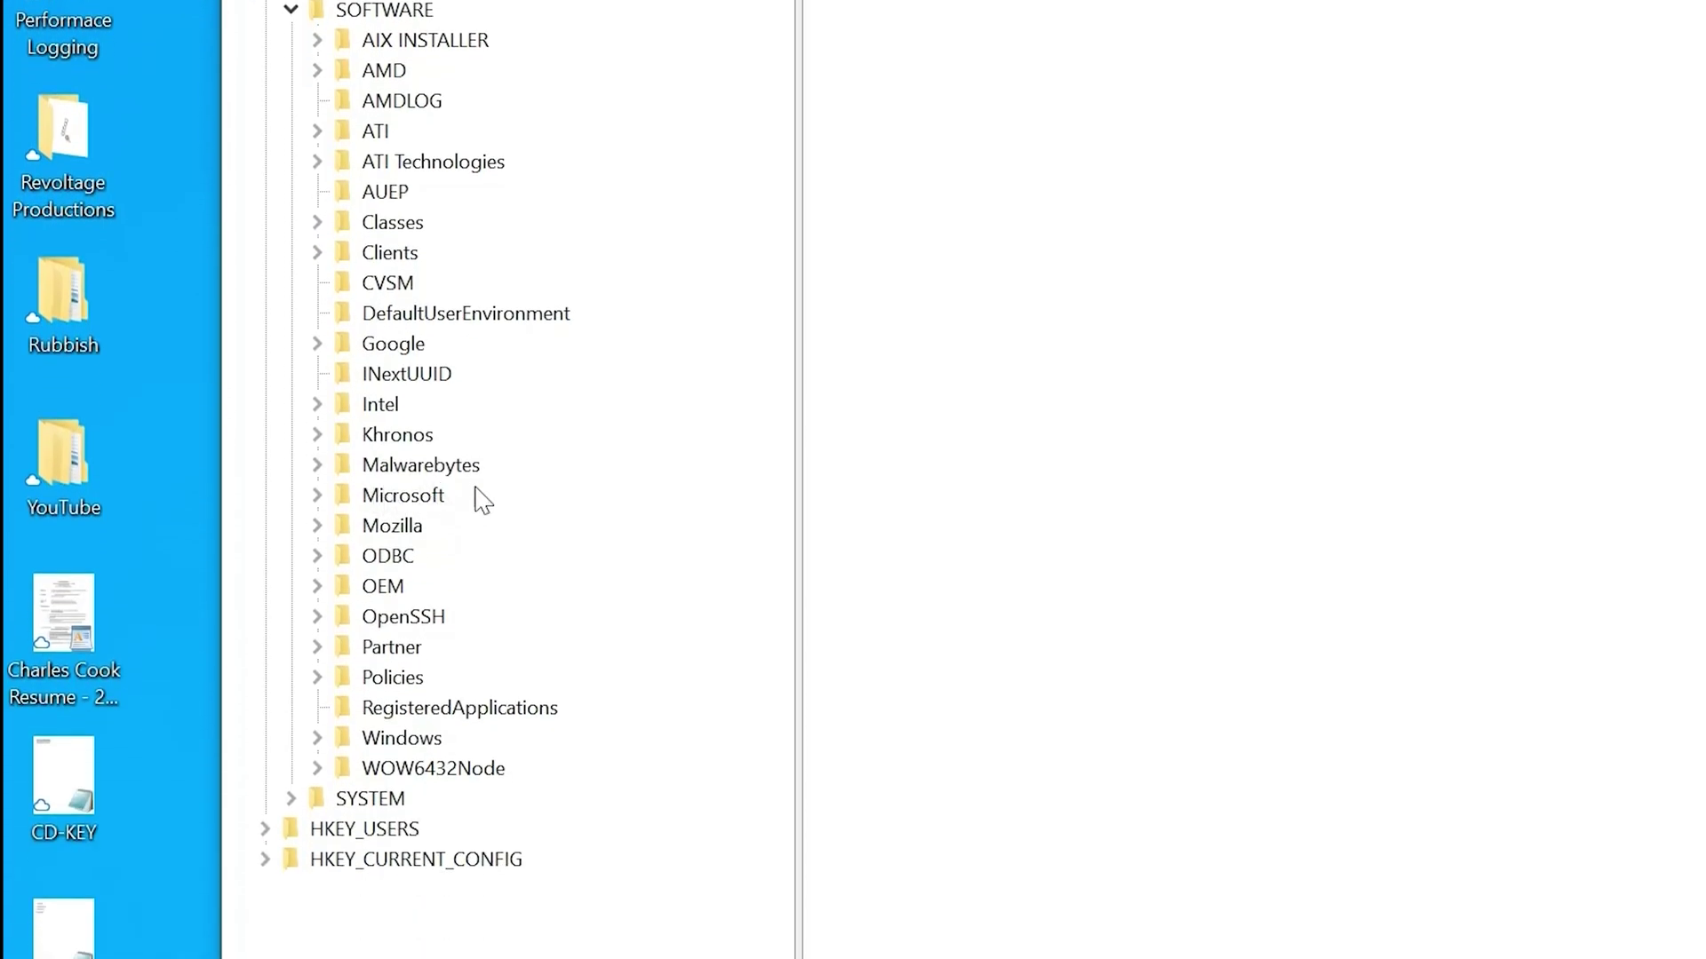
{"action": "left_click", "coordinate": [317, 496]}
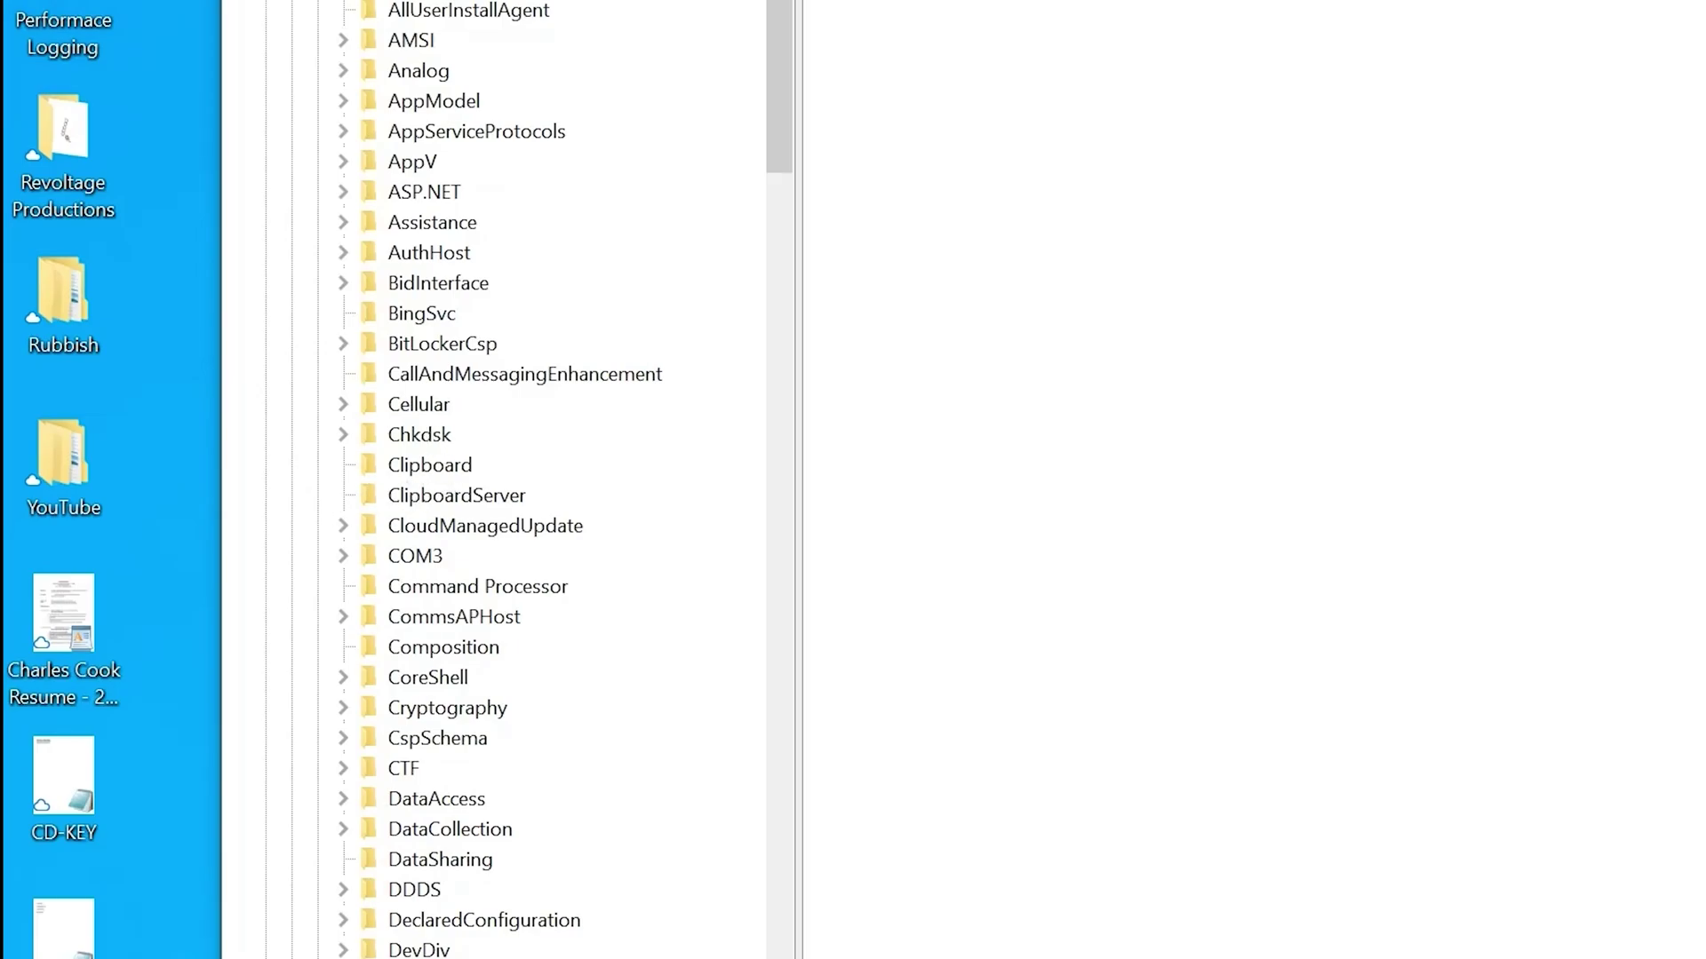
{"action": "scroll", "coordinate": [497, 480], "scroll_direction": "down", "scroll_amount": 12}
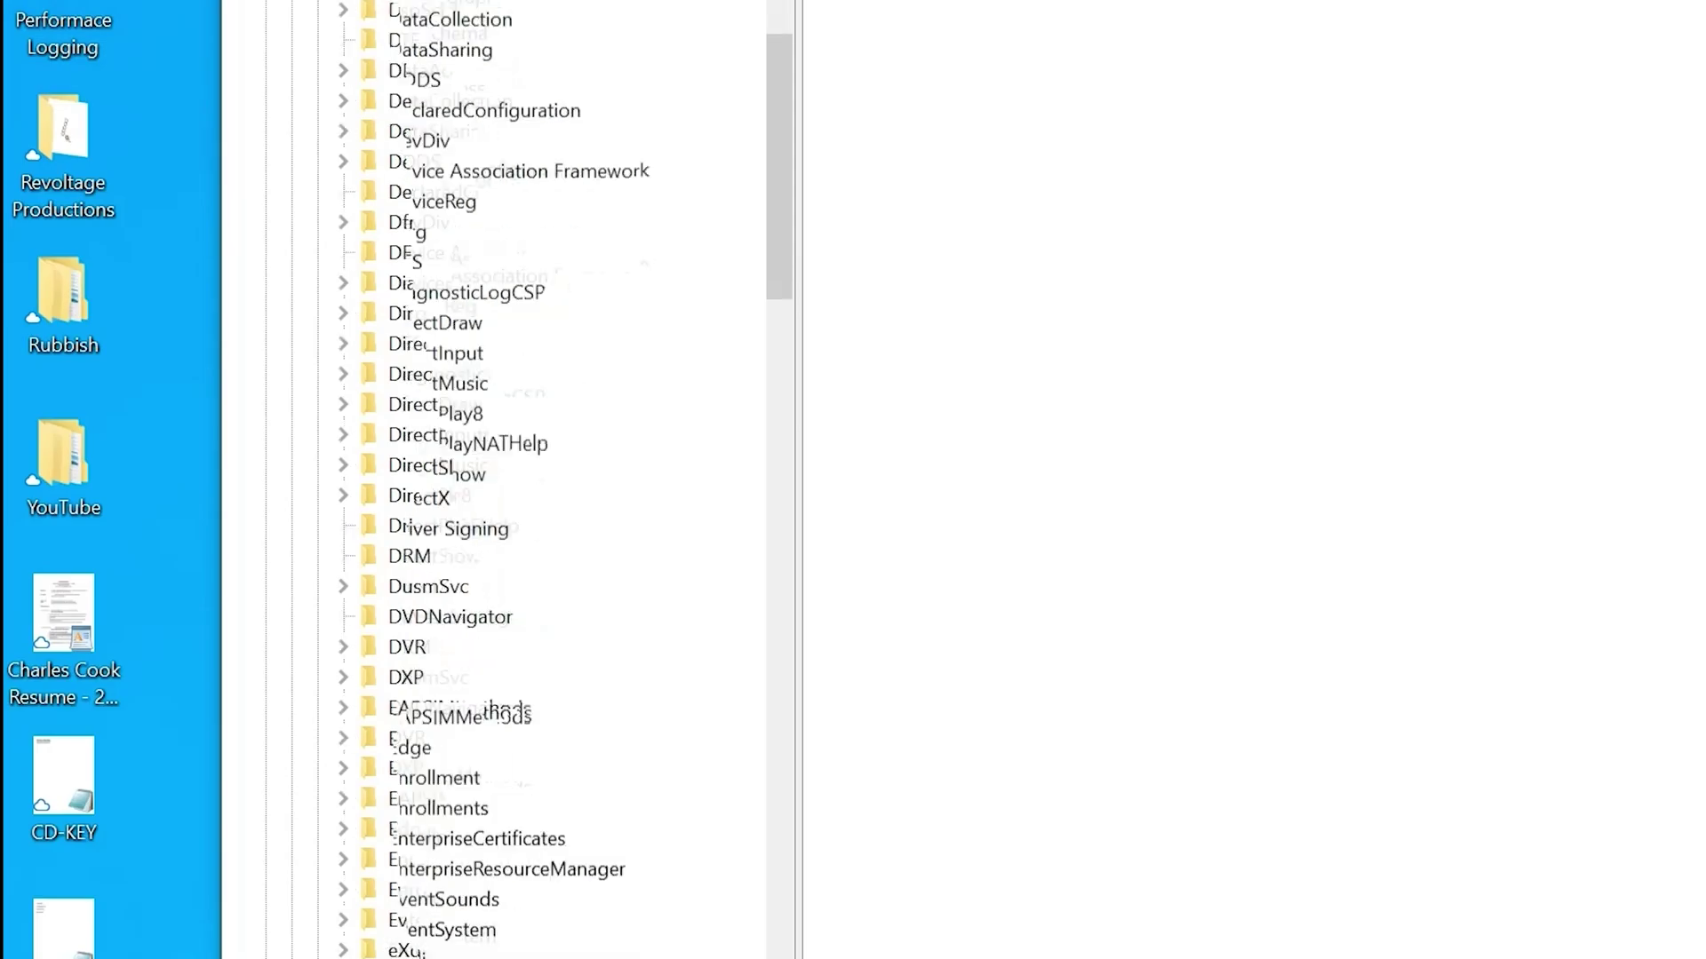
{"action": "scroll", "coordinate": [502, 662], "scroll_direction": "down", "scroll_amount": 20}
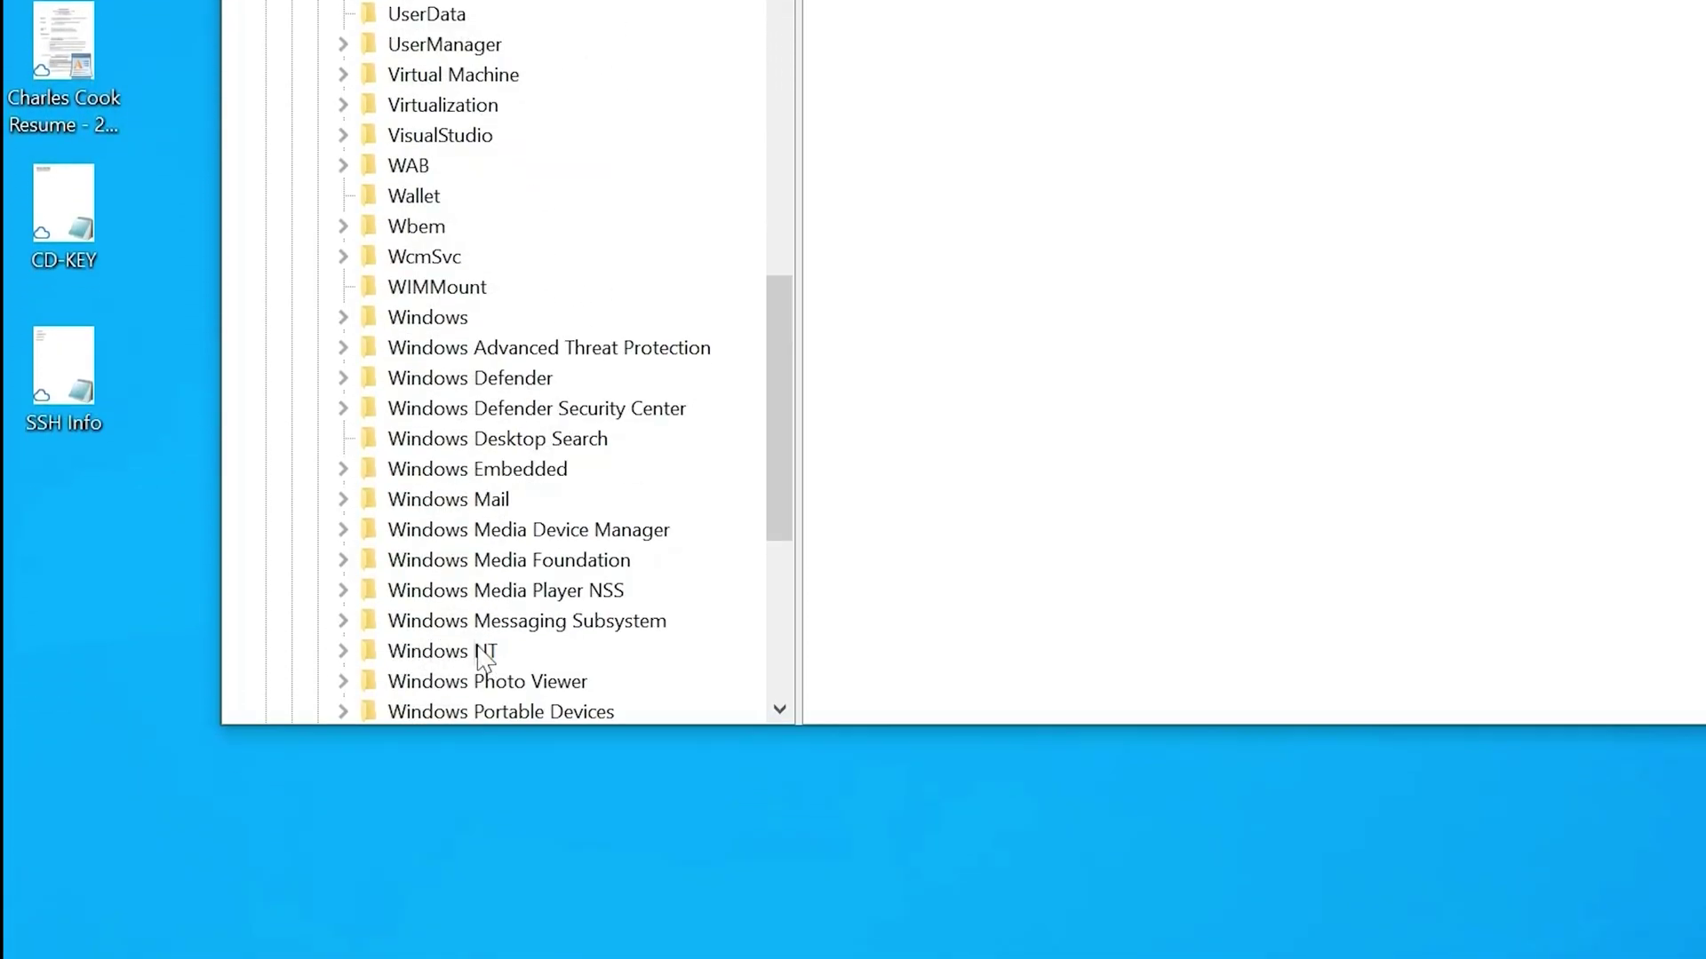
{"action": "left_click", "coordinate": [344, 653]}
{"action": "scroll", "coordinate": [491, 644], "scroll_direction": "down", "scroll_amount": 1}
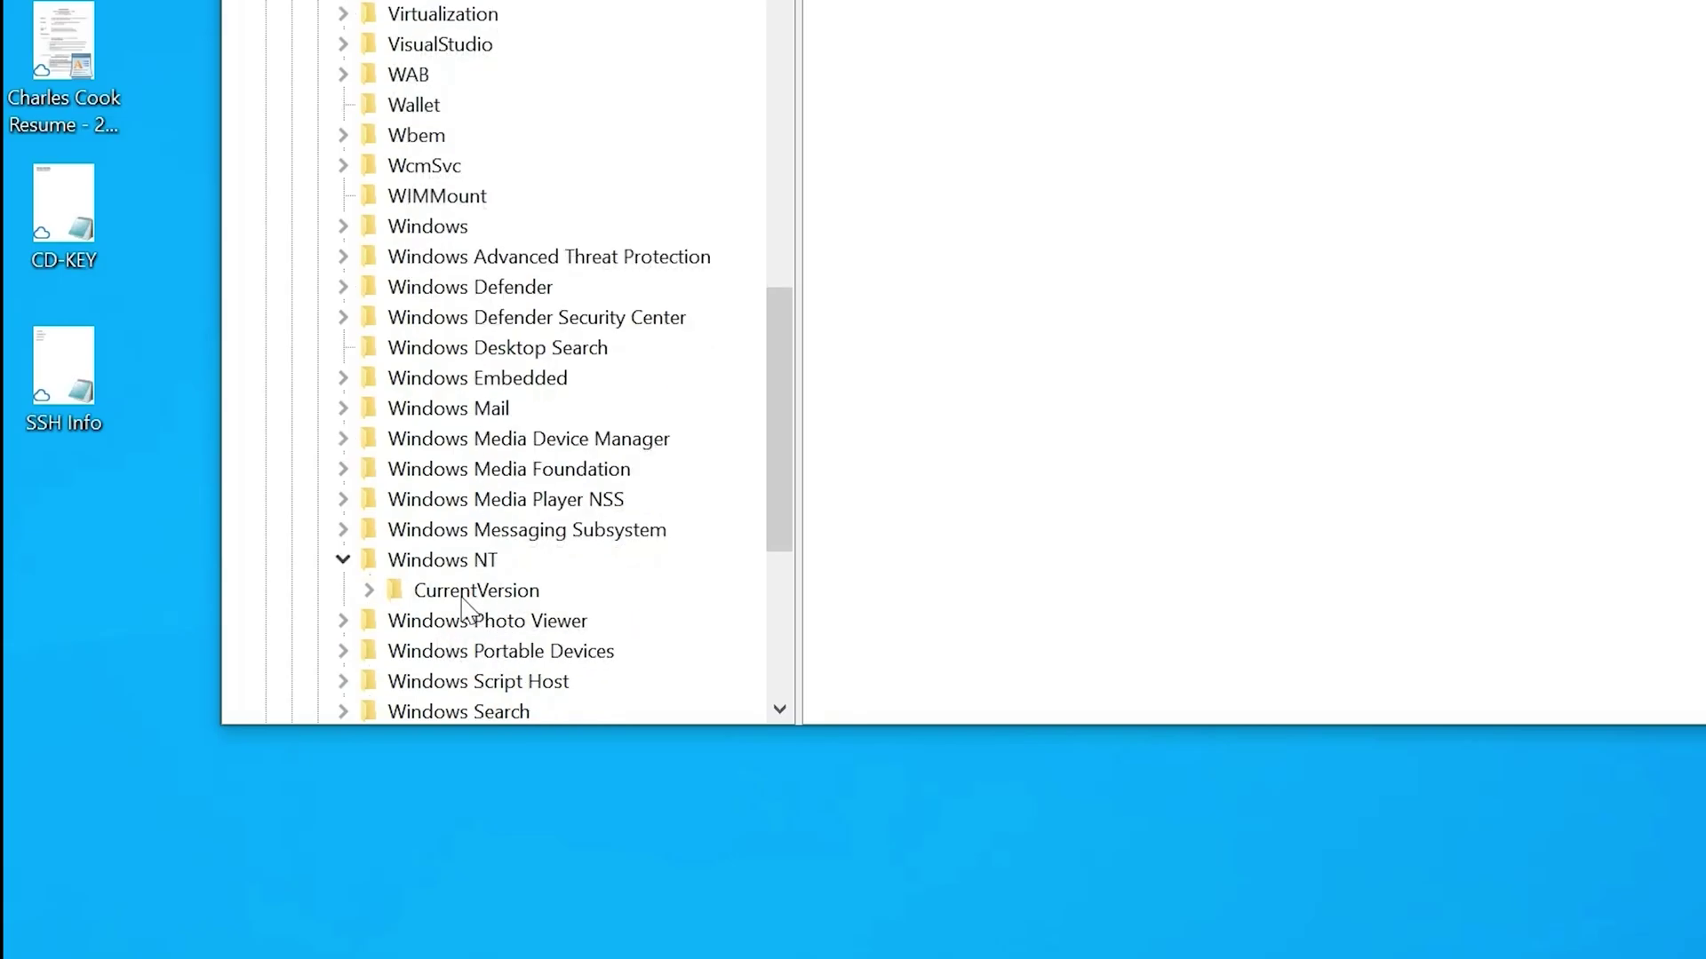
{"action": "left_click", "coordinate": [463, 595]}
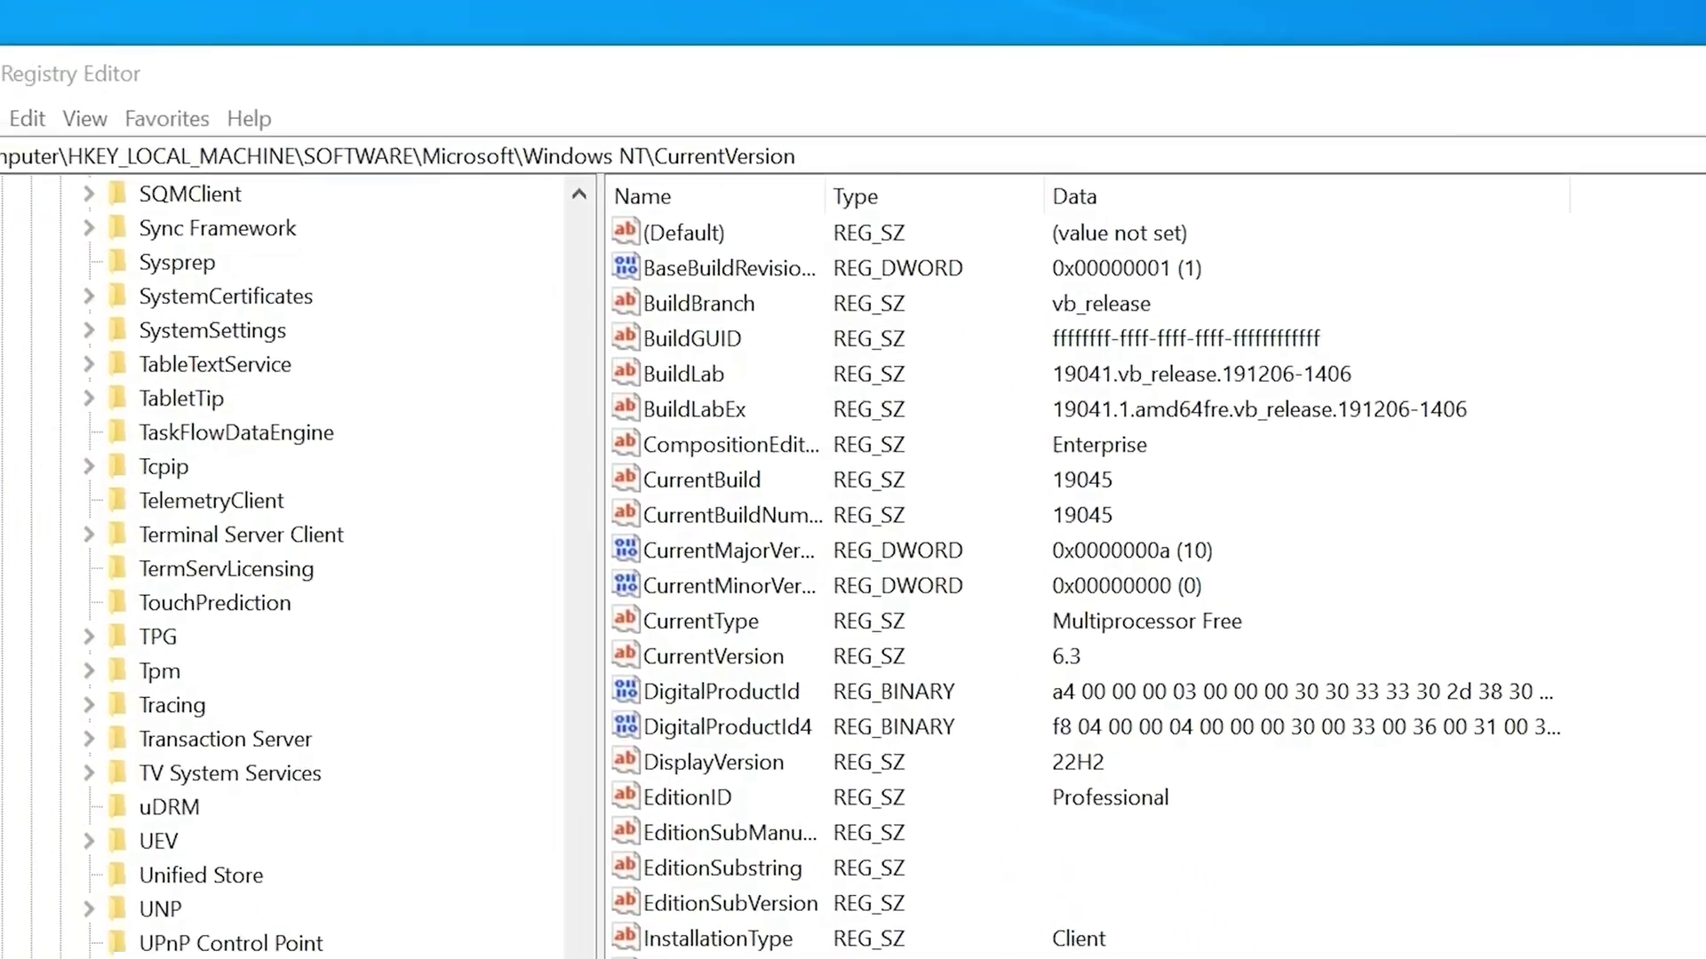
- Change the ProductName value data from 'Windows 10 Pro' to 'Windows 10 Home'
{"action": "double_click", "coordinate": [124, 721]}
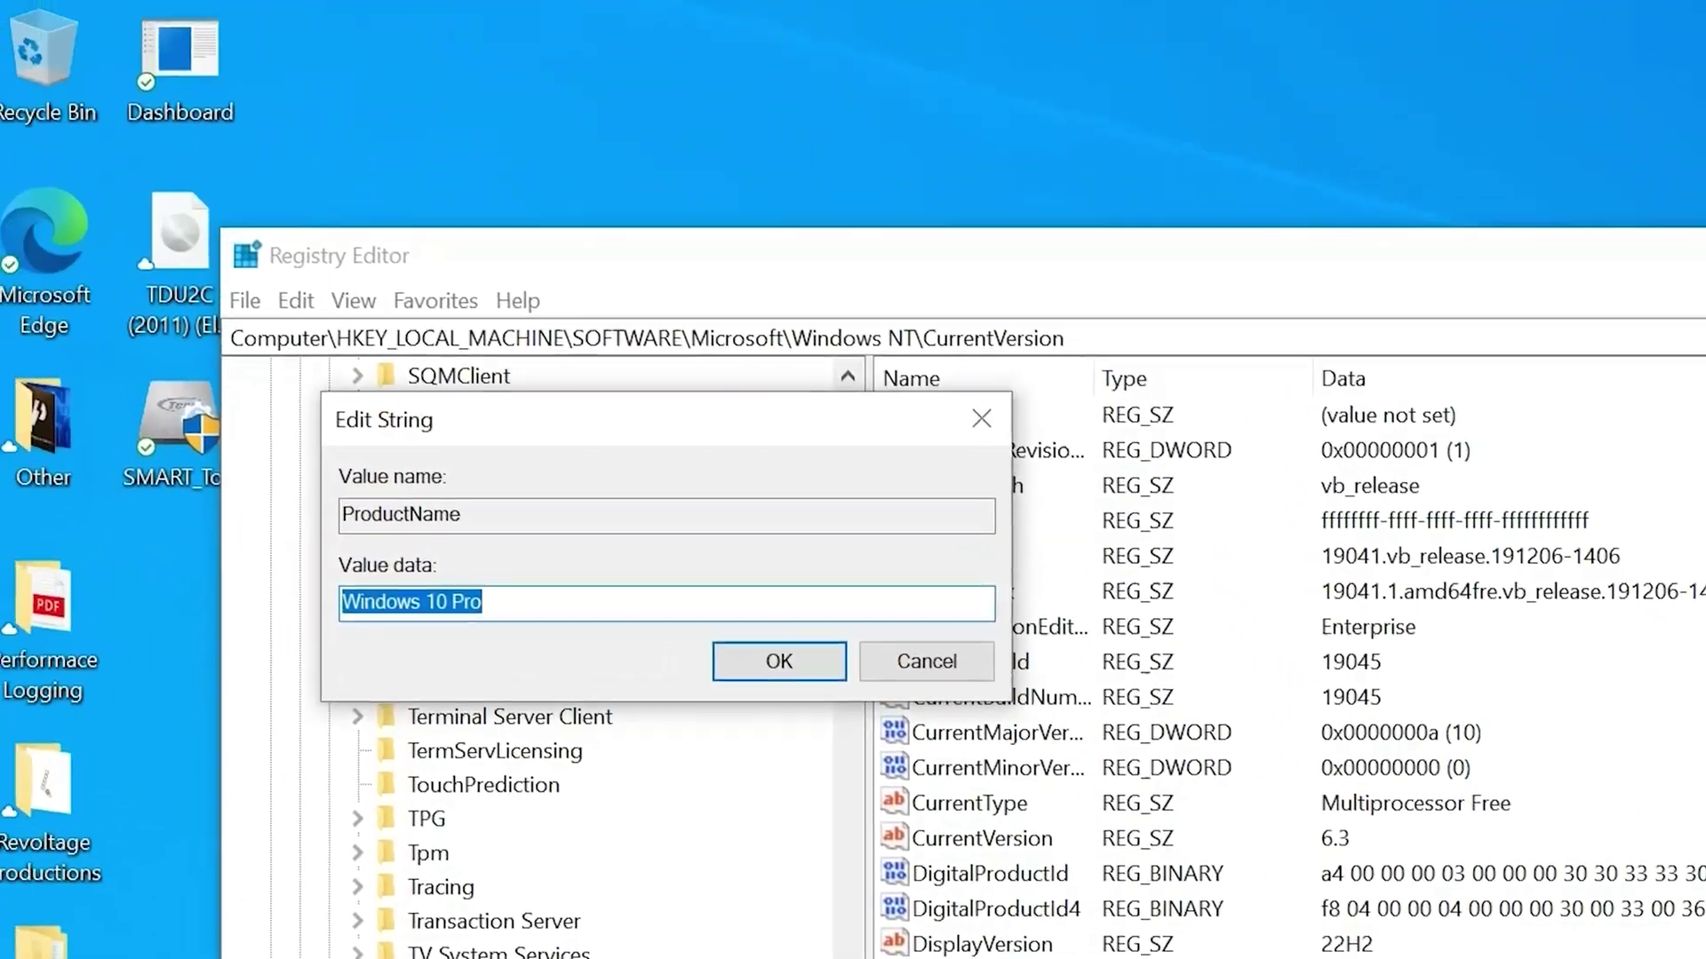
{"action": "left_click", "coordinate": [545, 620]}
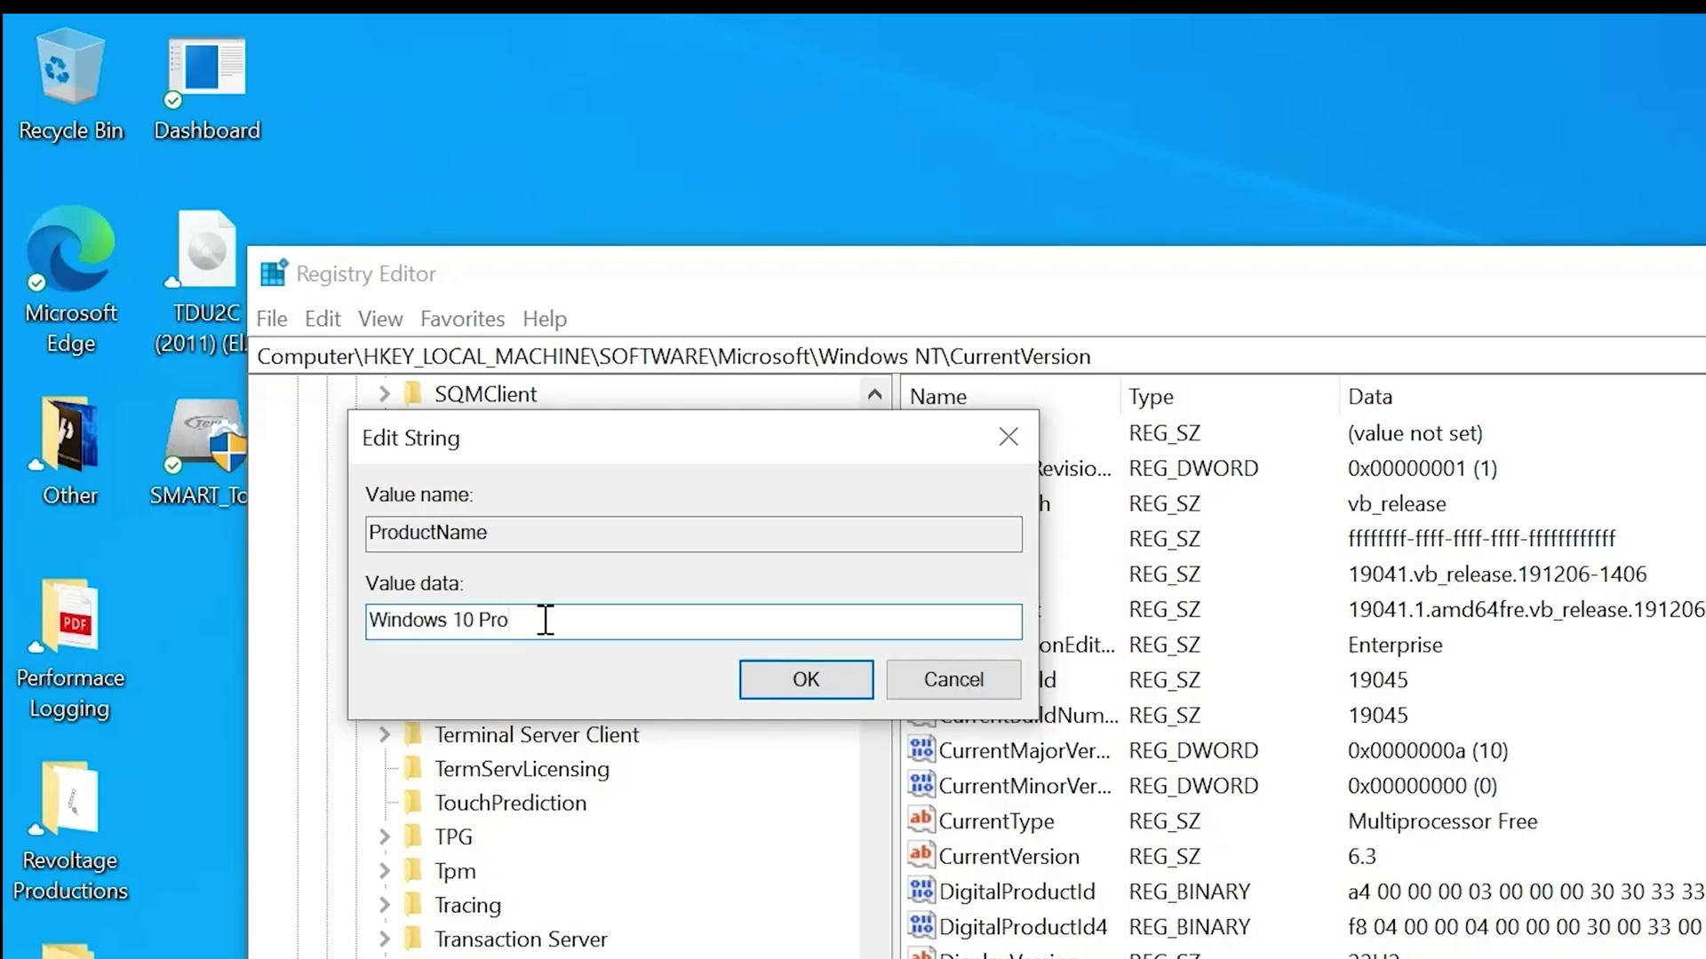
{"action": "key", "text": "BackSpace"}
{"action": "key", "text": "BackSpace"}
{"action": "type", "text": "Hom"}
{"action": "left_click", "coordinate": [764, 685]}
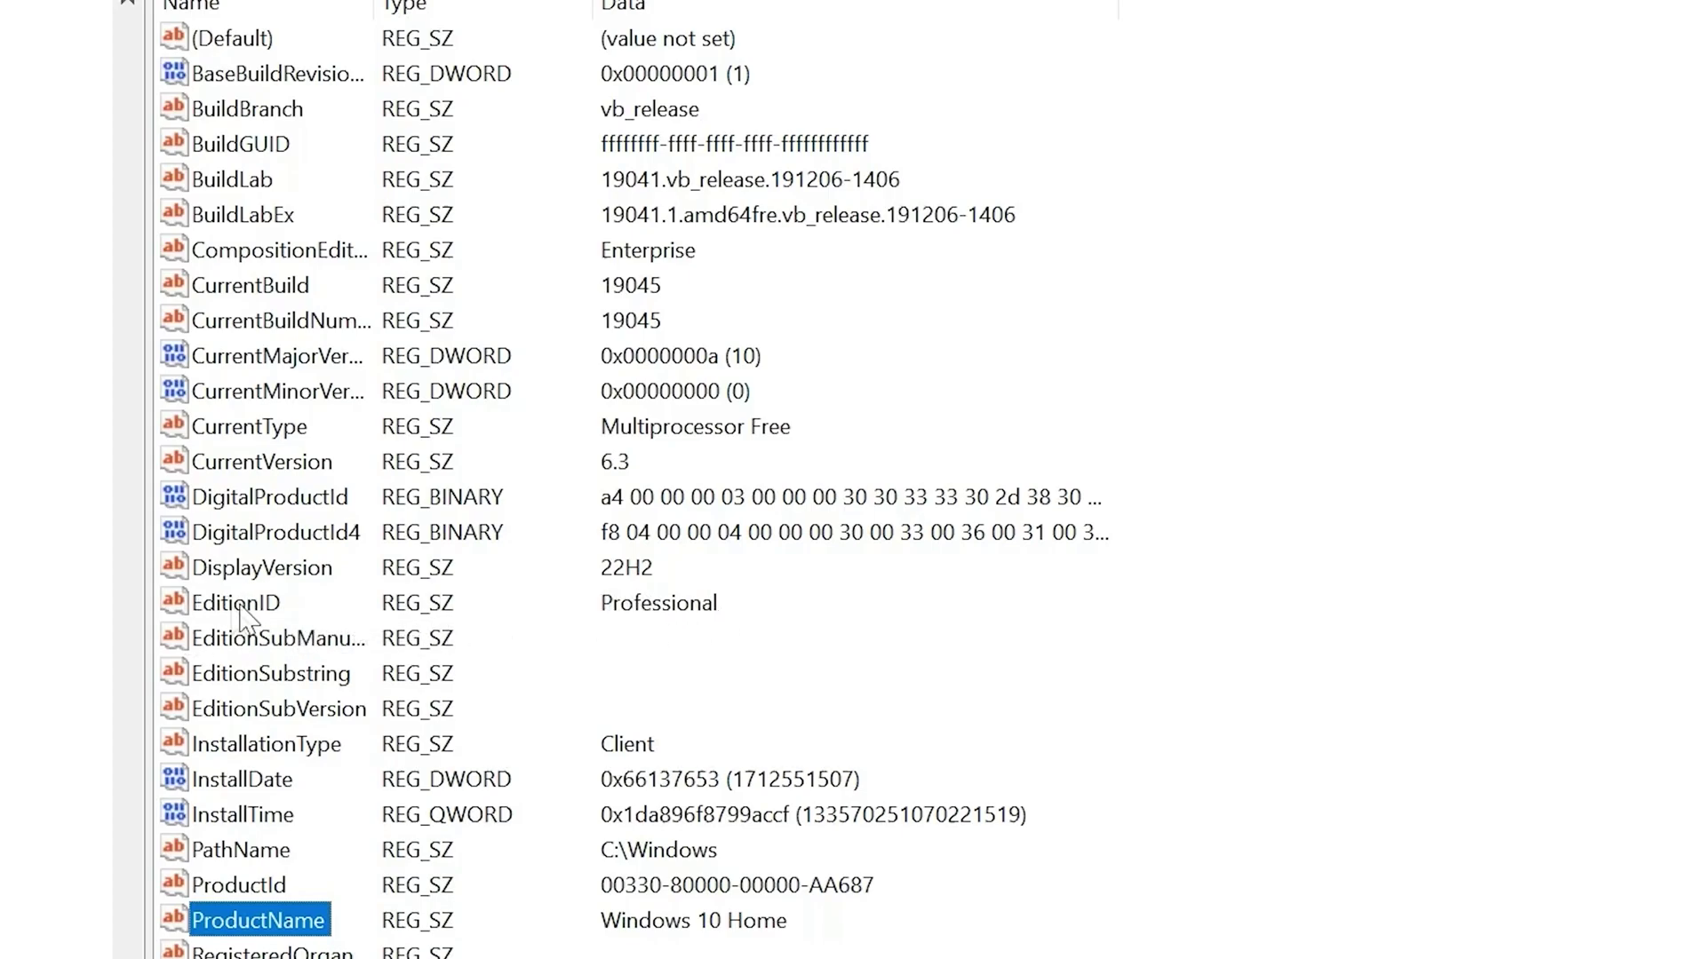
- Replace the EditionID value data 'Professional' with 'Core'
{"action": "left_click", "coordinate": [267, 612]}
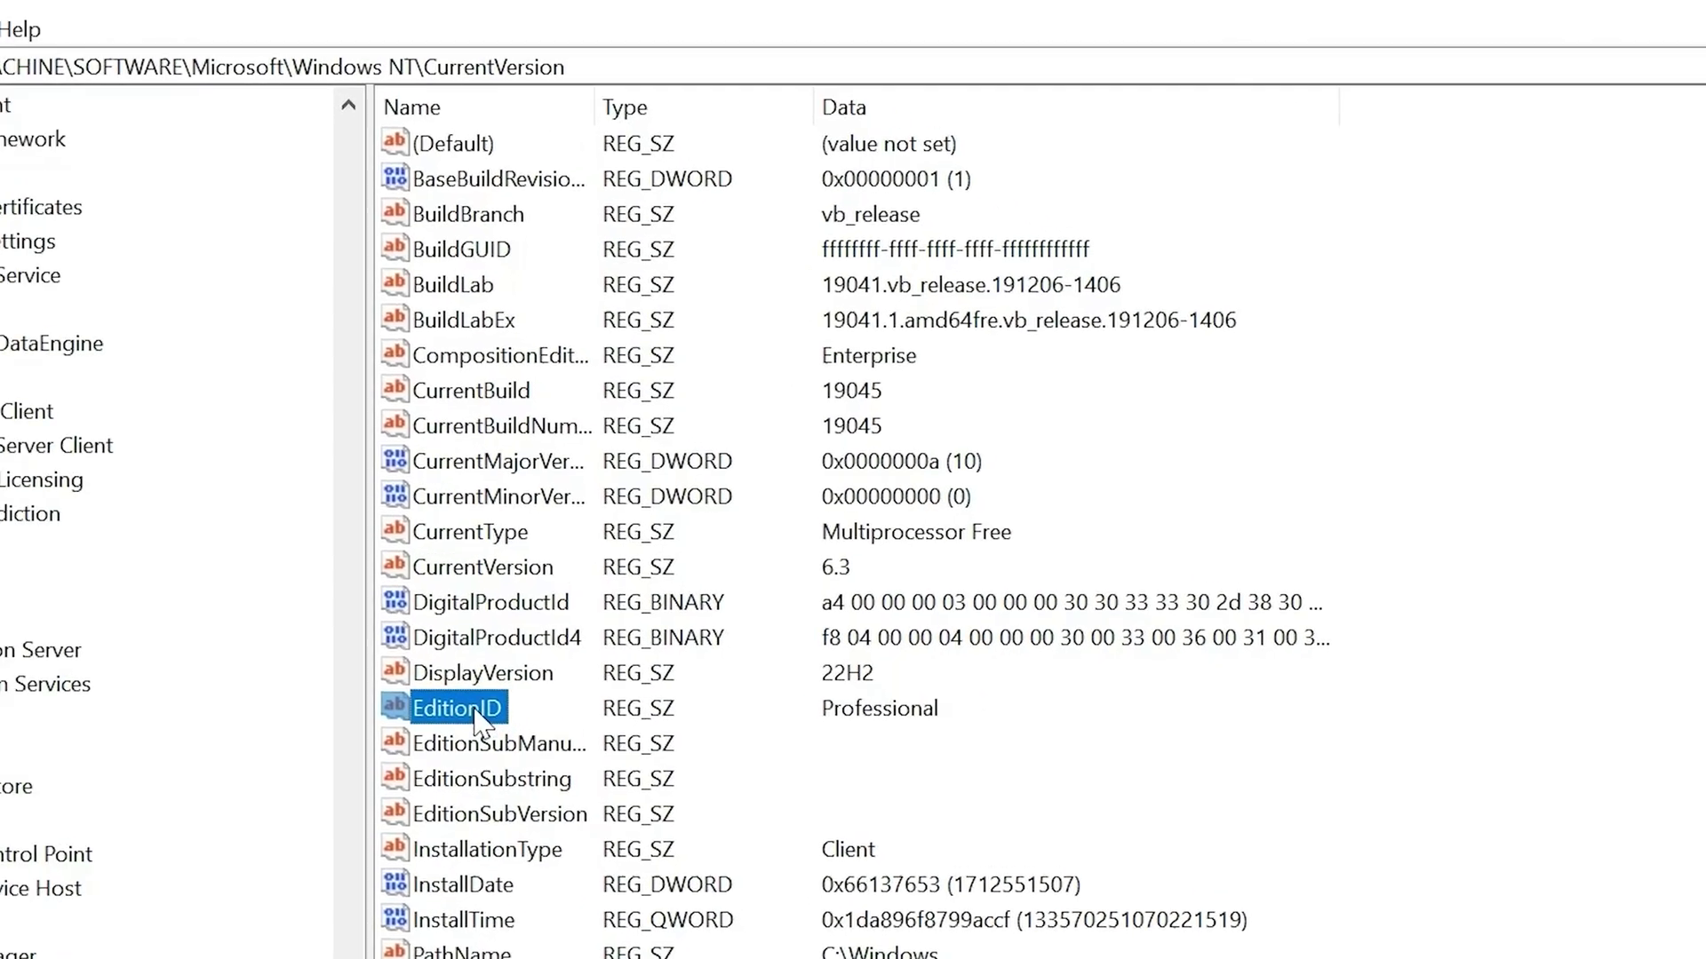
{"action": "double_click", "coordinate": [267, 611]}
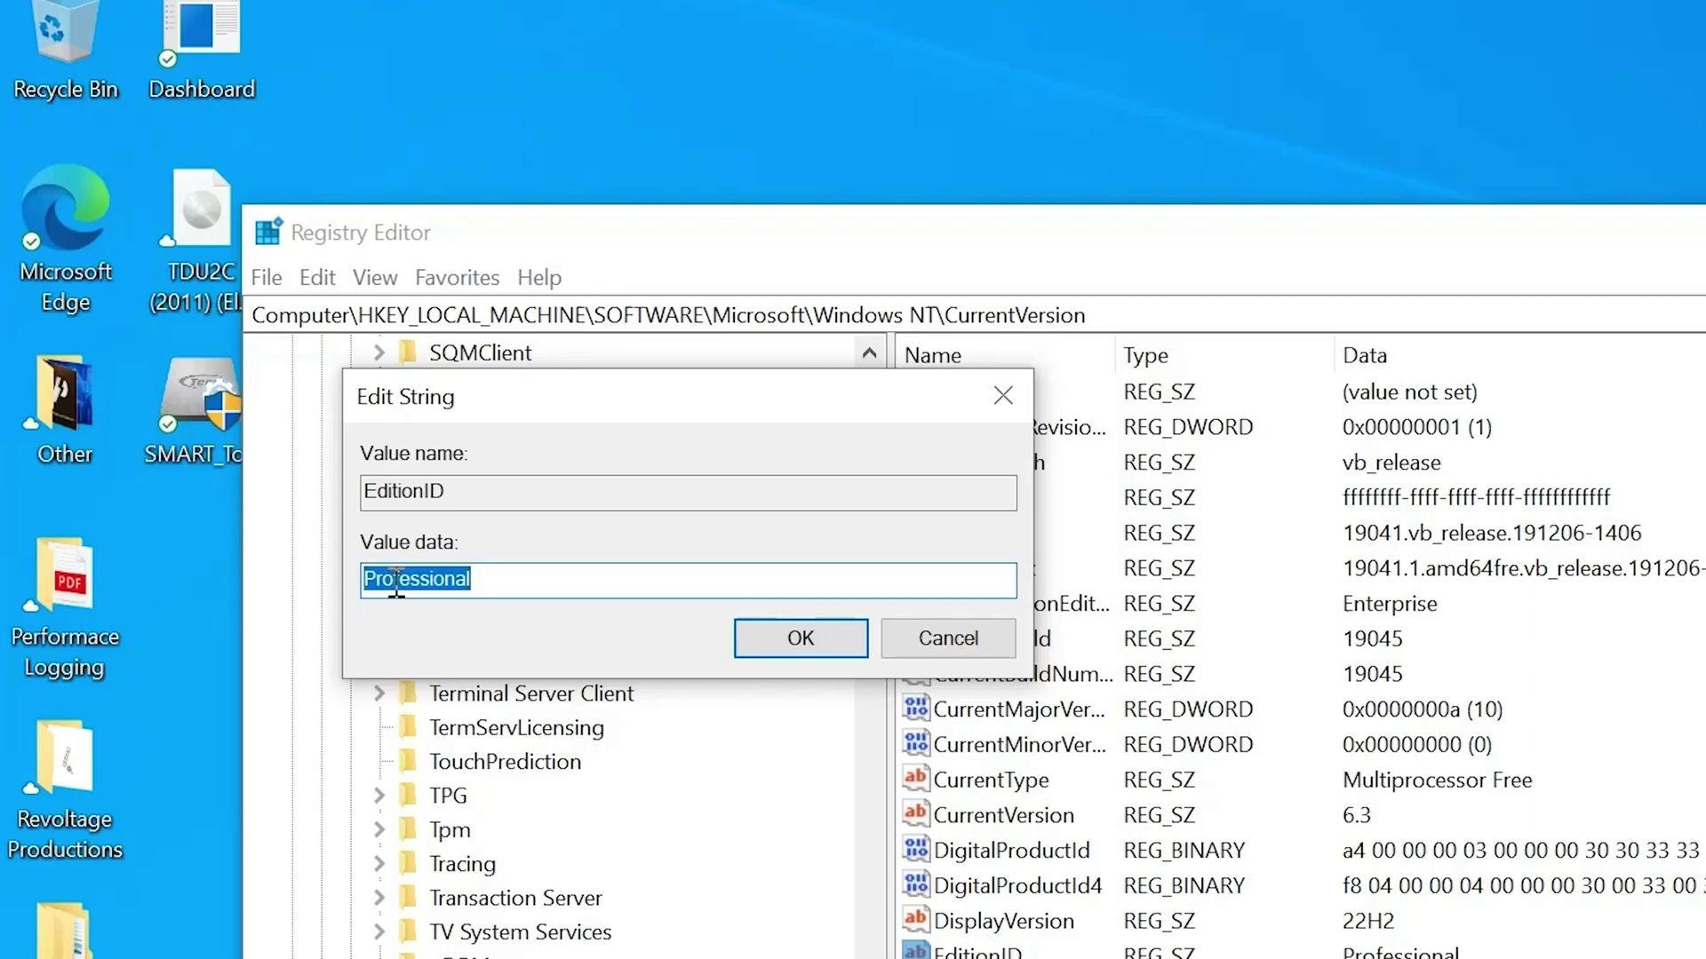
{"action": "type", "text": "Core"}
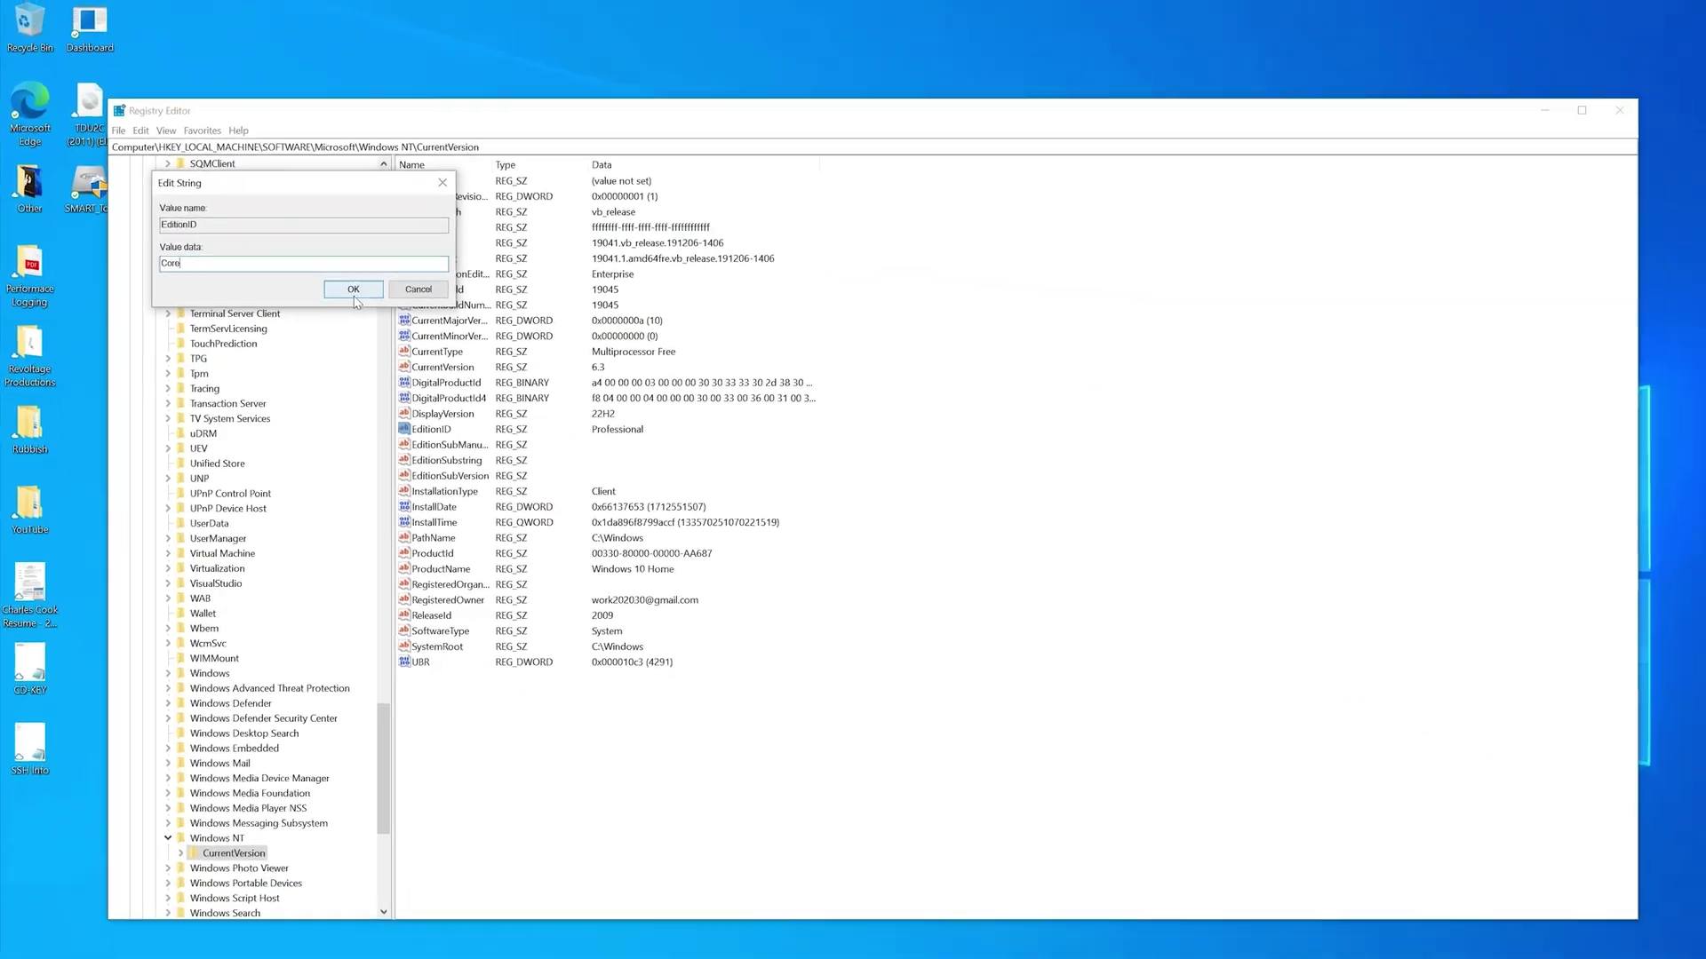
{"action": "left_click", "coordinate": [356, 292]}
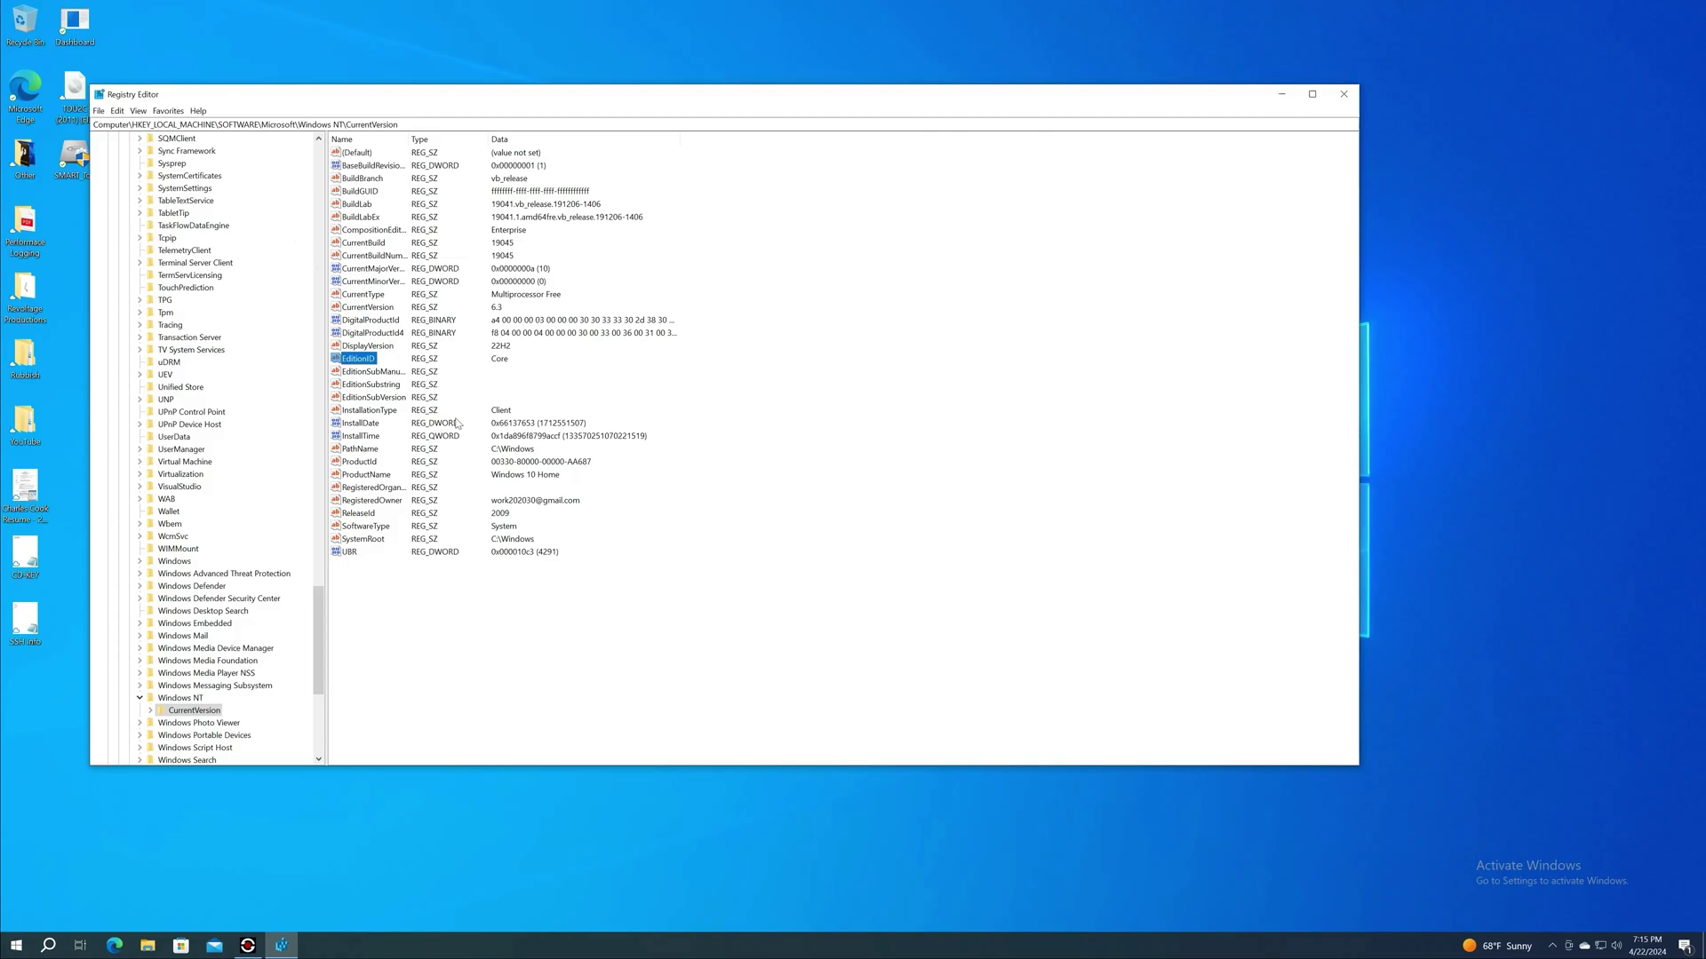
- Collapse the tree and navigate to SOFTWARE\WOW6432Node\Microsoft\Windows NT\CurrentVersion, selecting ProductName
{"action": "left_click", "coordinate": [139, 698]}
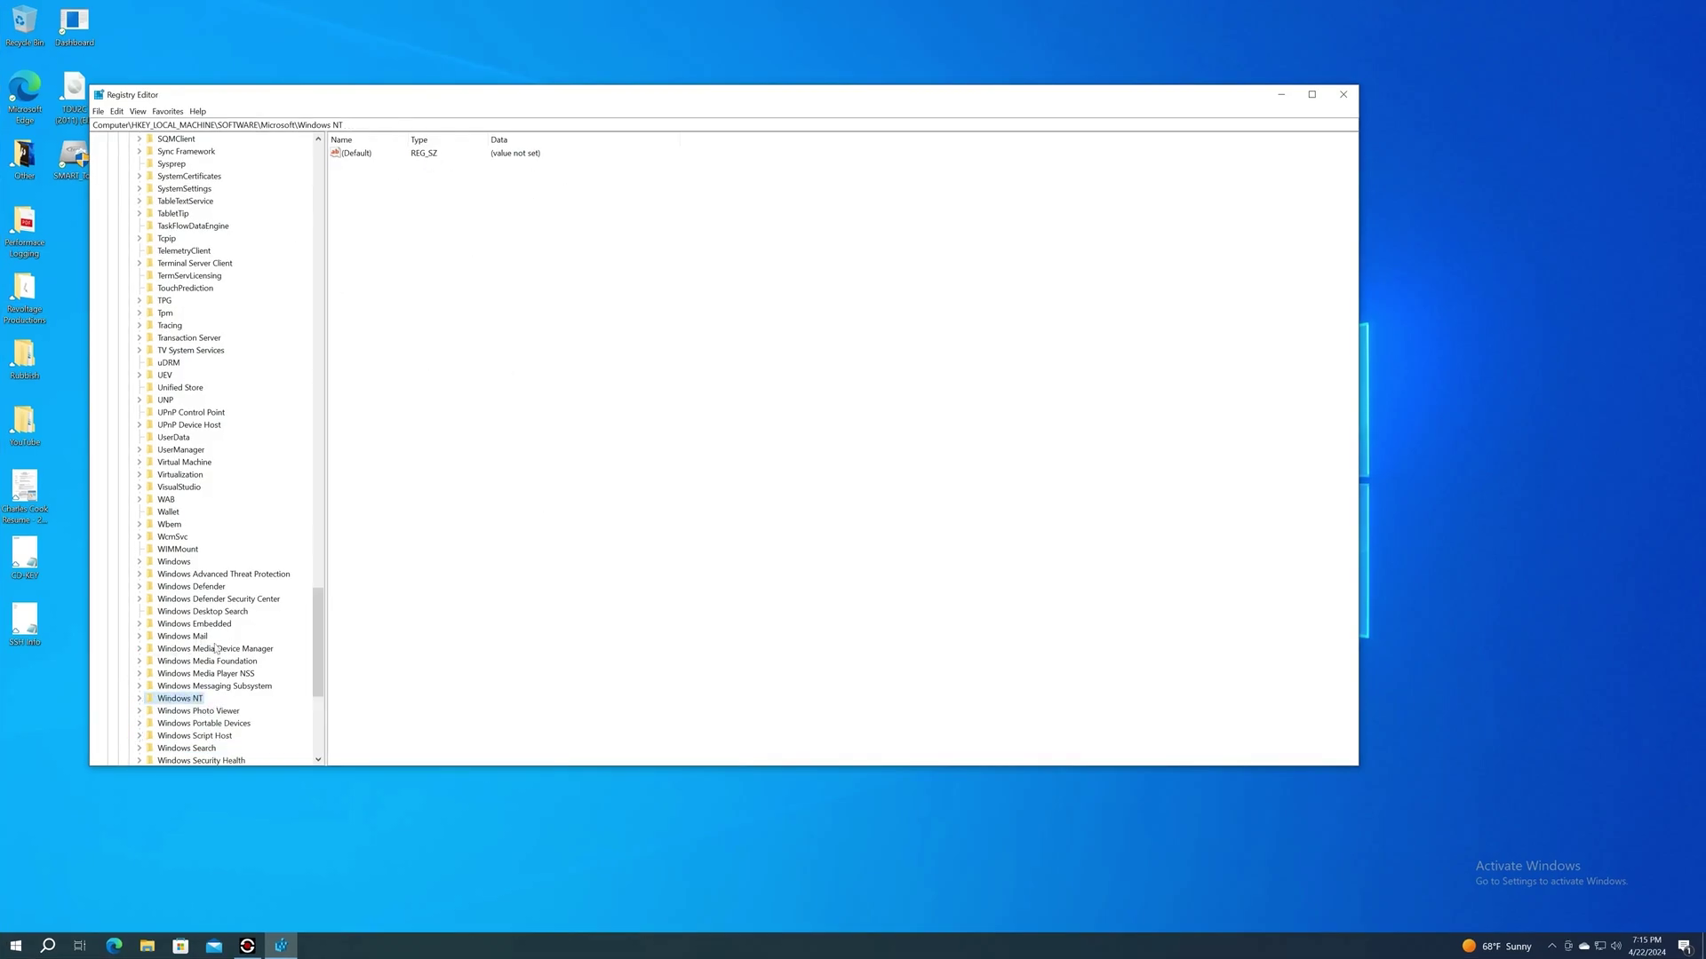
{"action": "left_click_drag", "start_coordinate": [314, 650], "coordinate": [157, 264]}
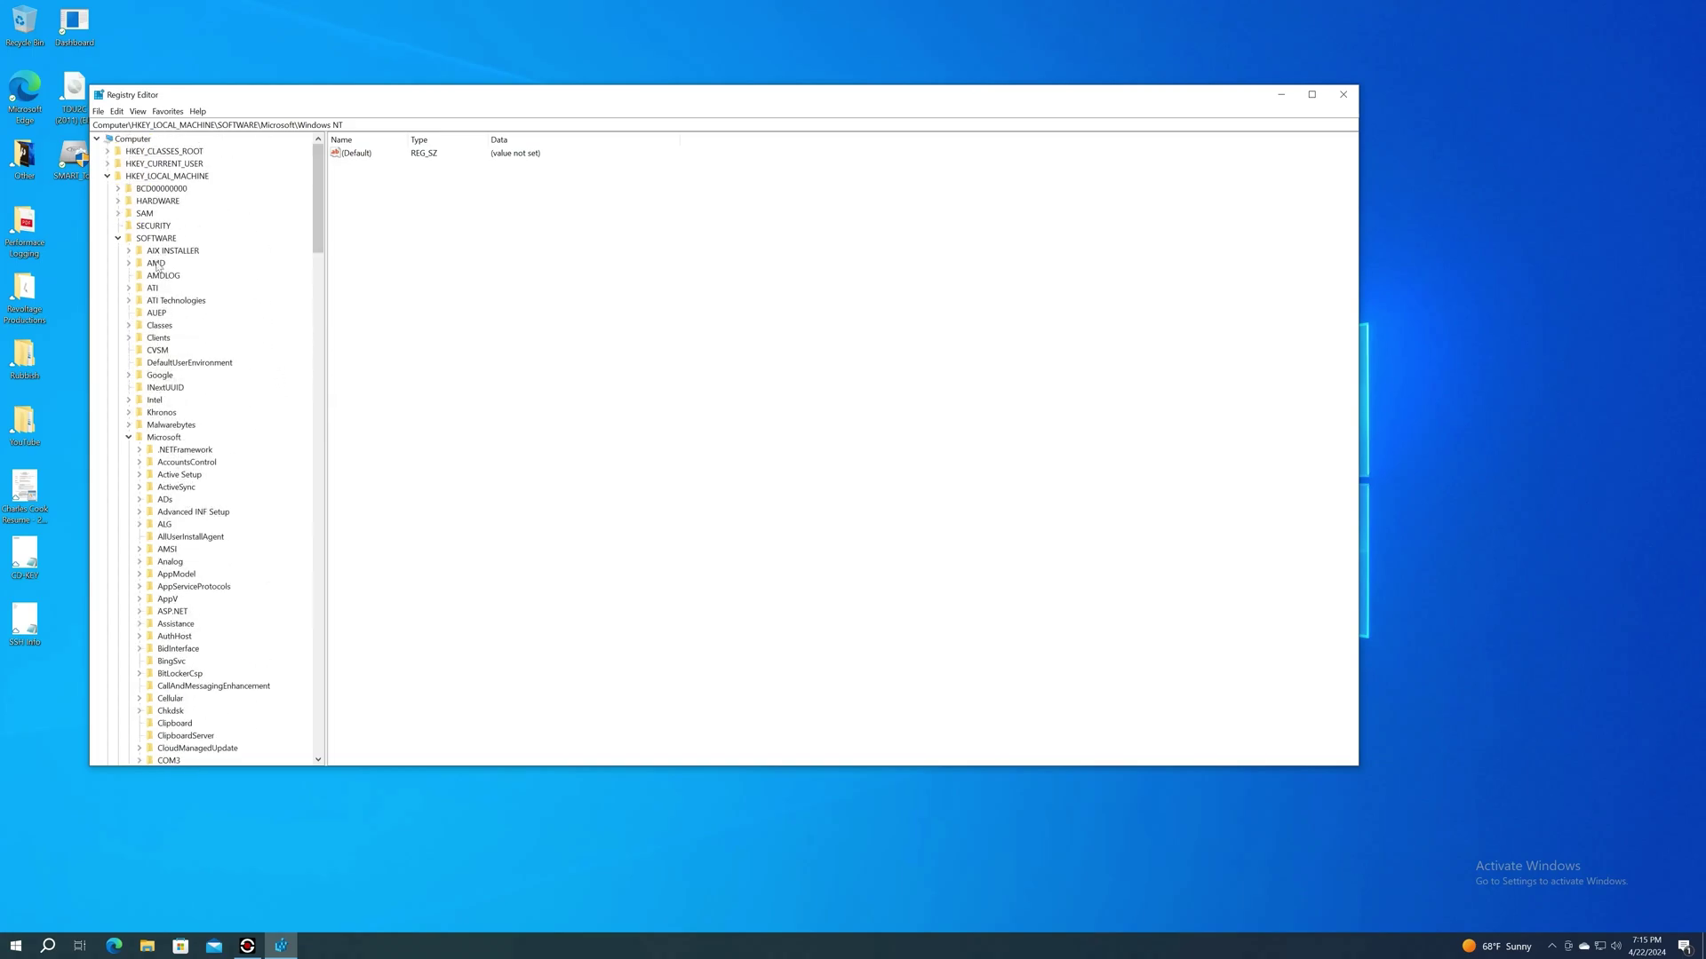
{"action": "left_click", "coordinate": [129, 439]}
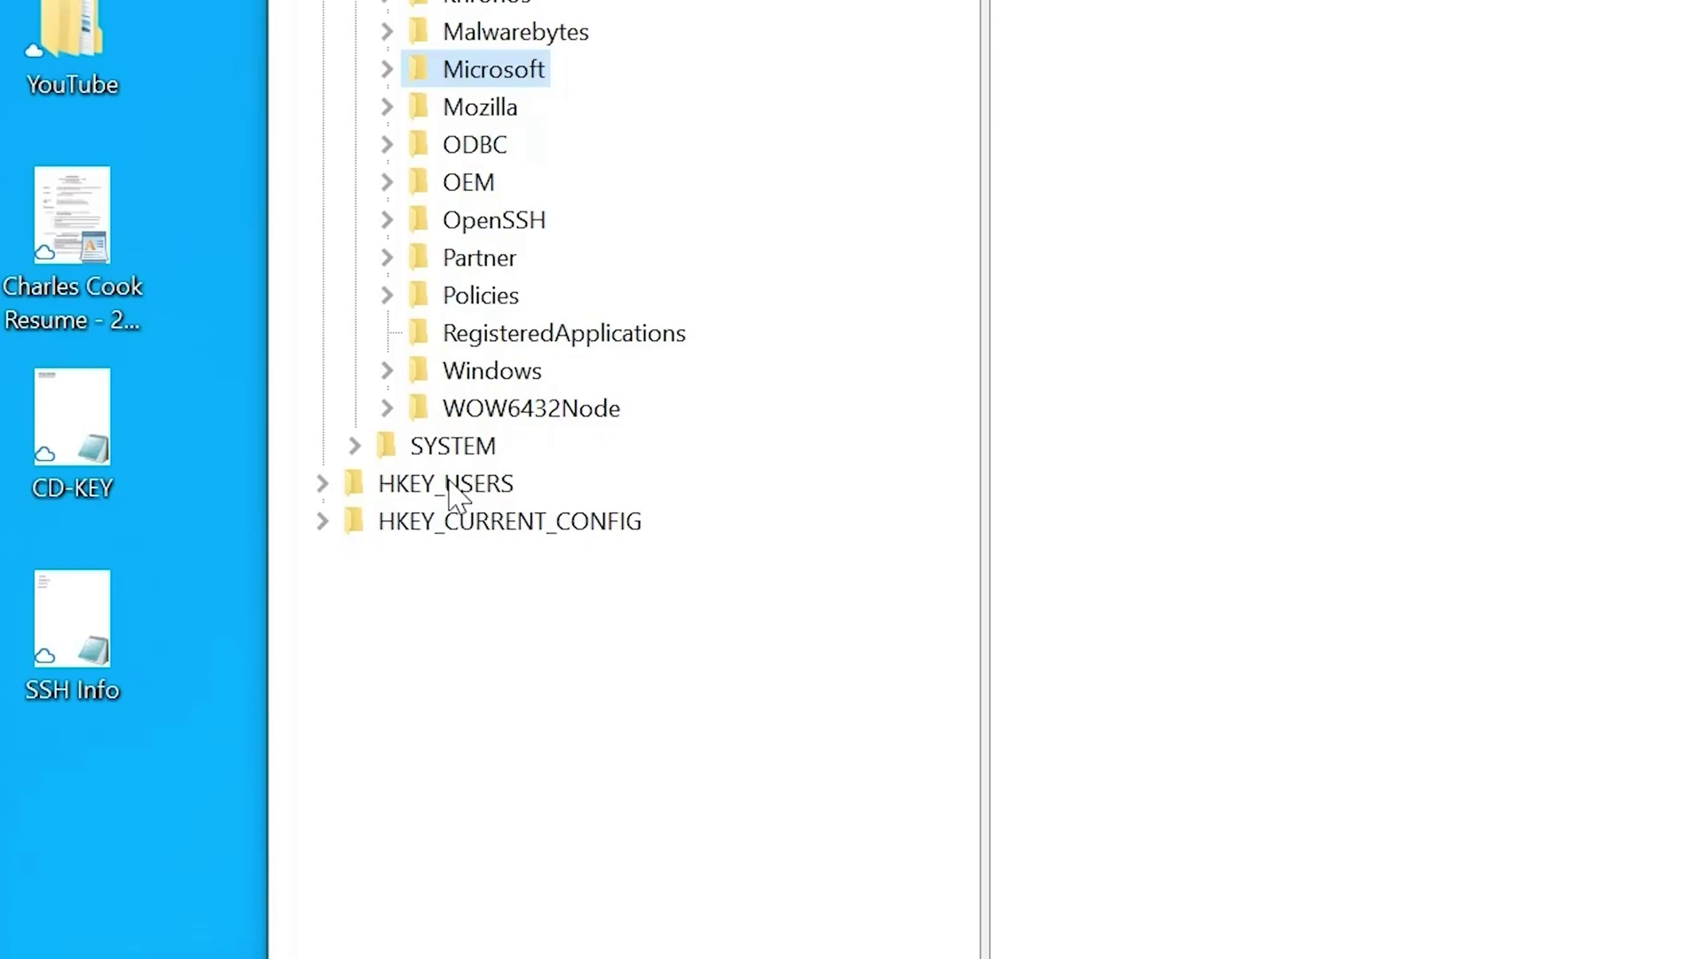
{"action": "left_click", "coordinate": [496, 424]}
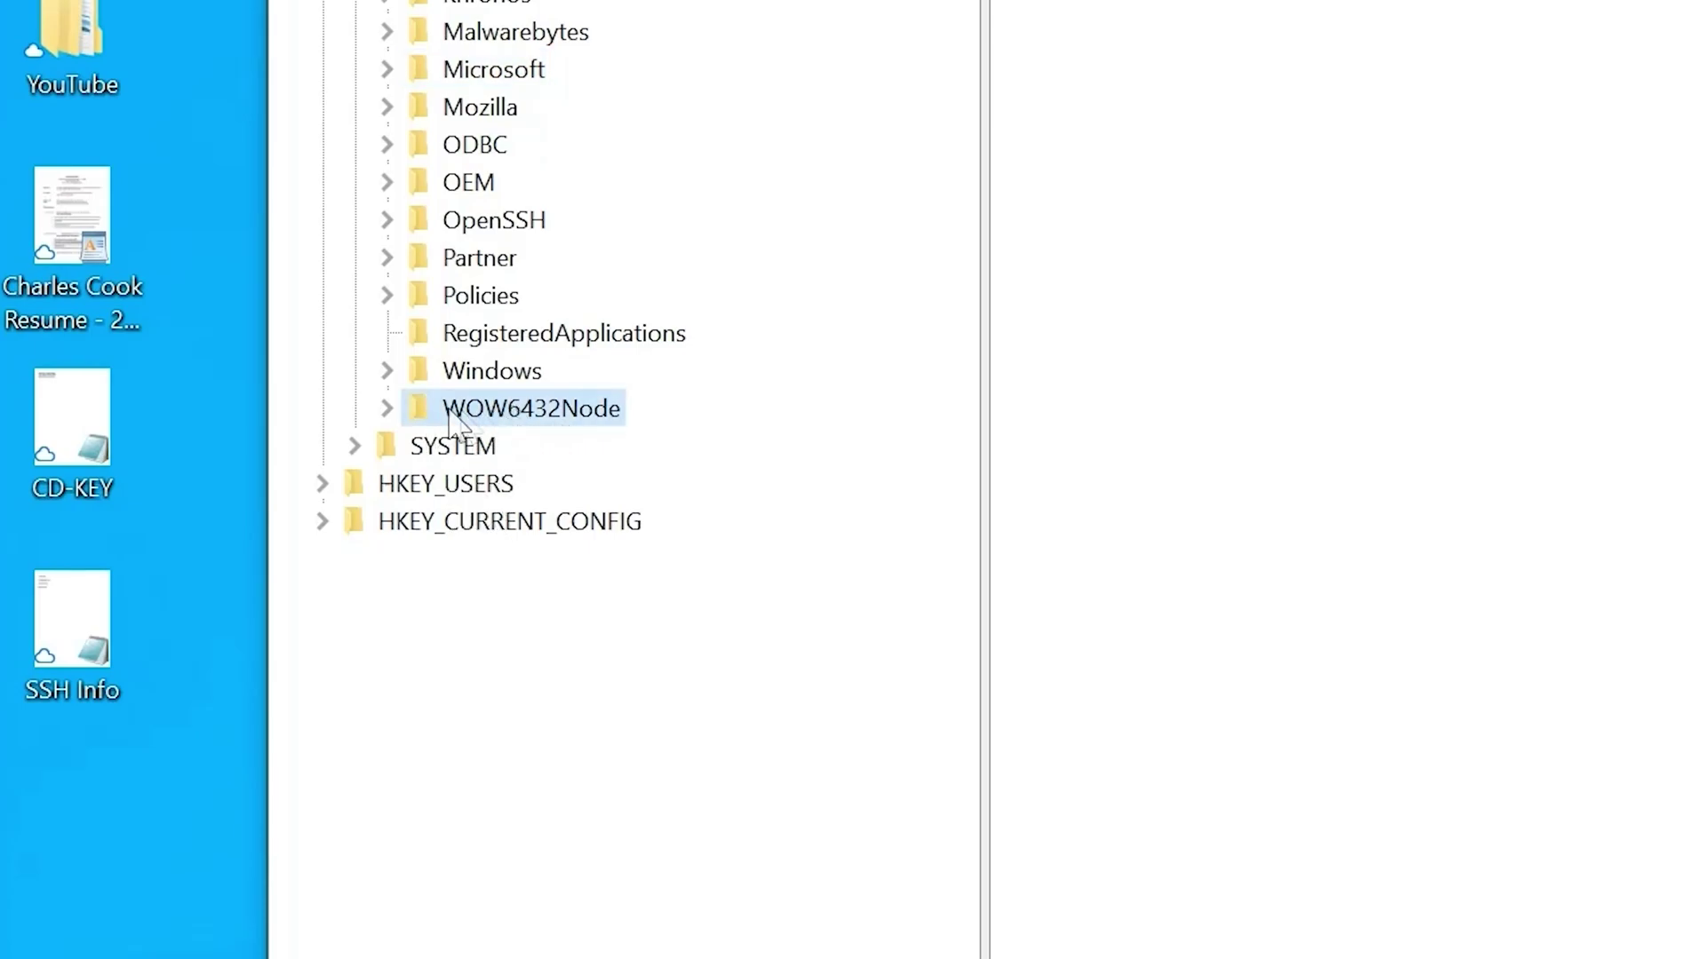
{"action": "left_click", "coordinate": [379, 415]}
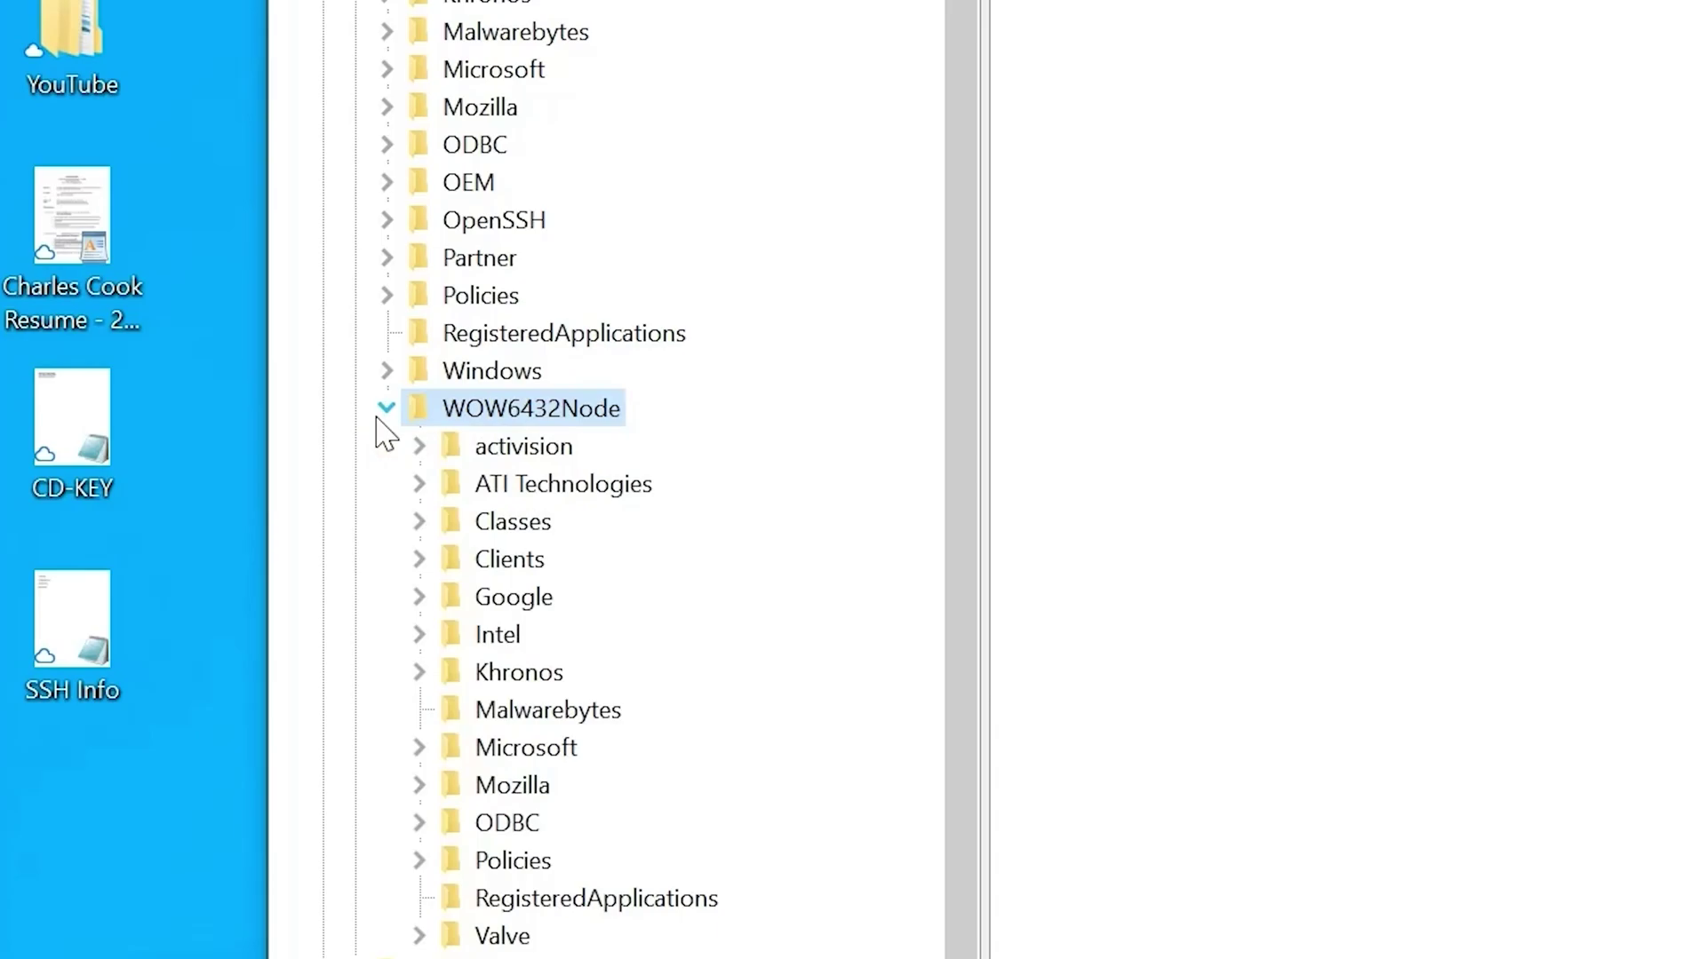
{"action": "left_click", "coordinate": [512, 754]}
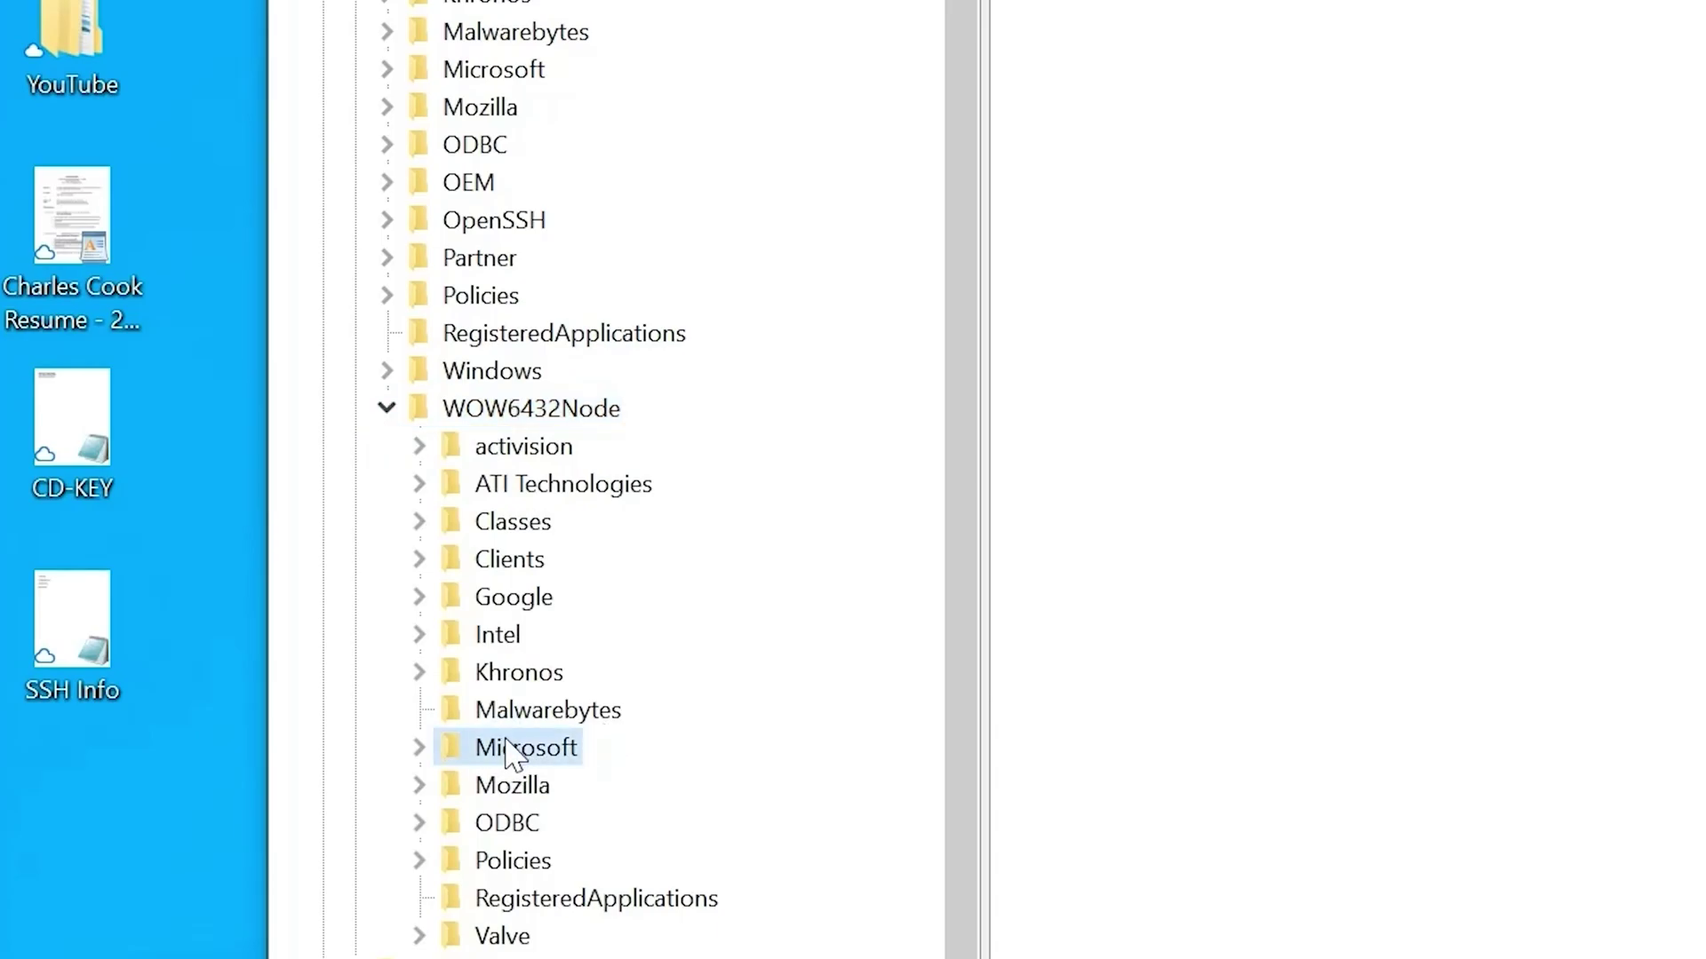
{"action": "left_click", "coordinate": [420, 748]}
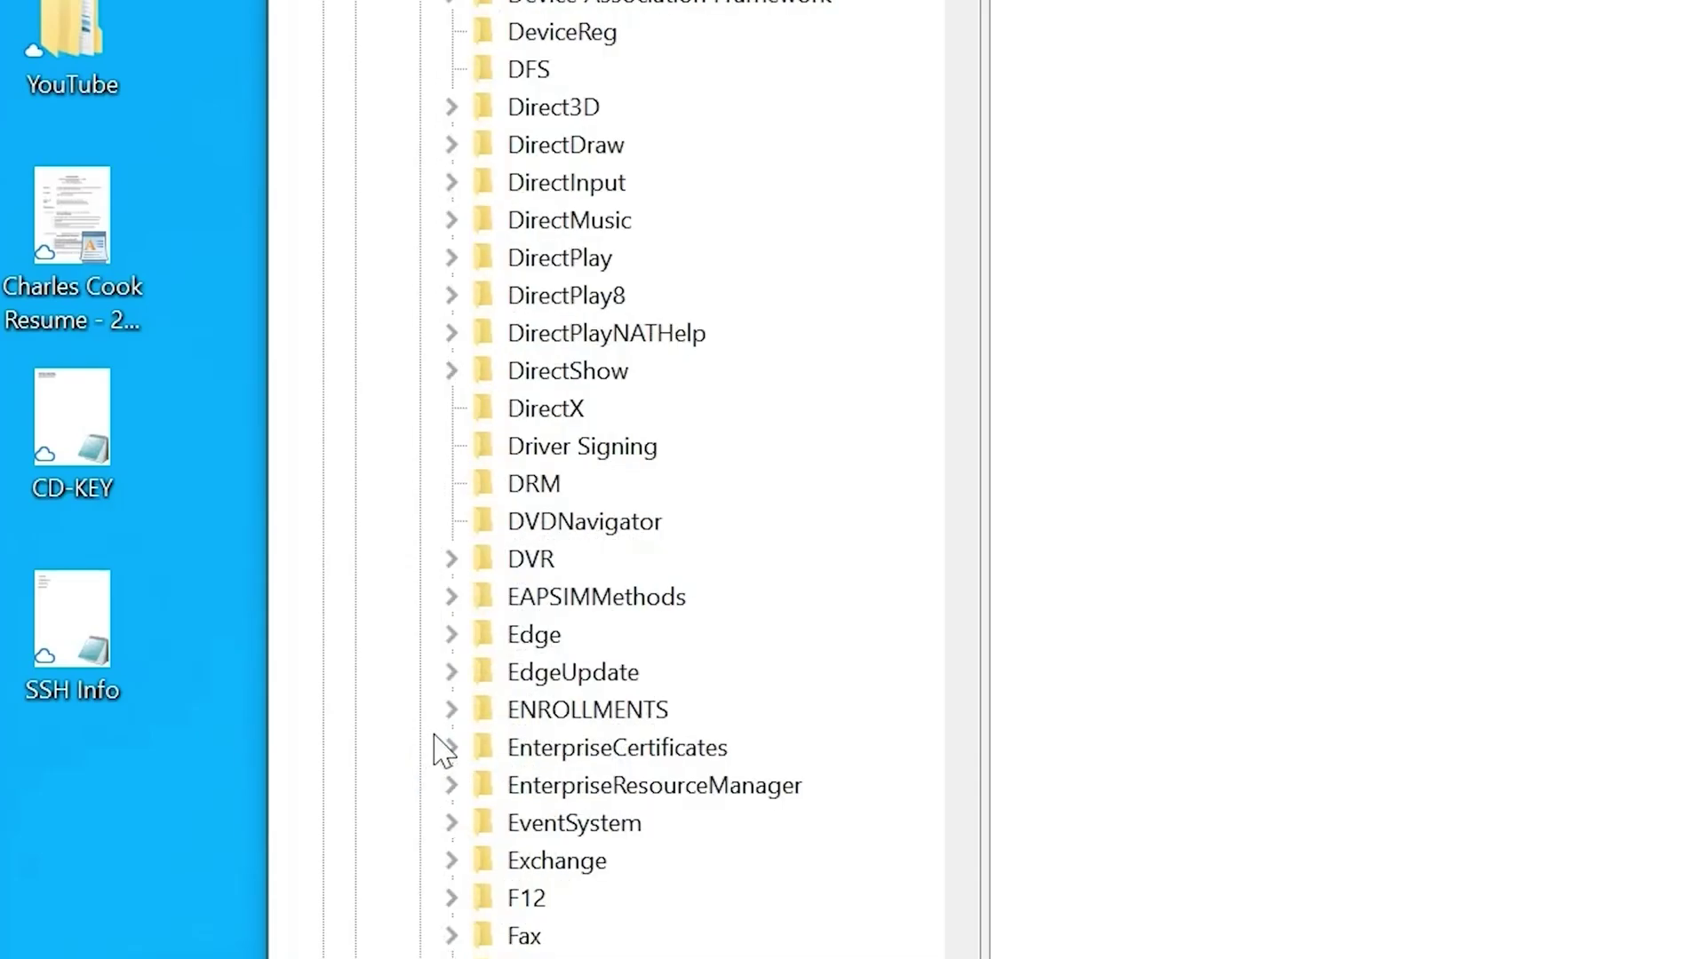
{"action": "scroll", "coordinate": [906, 190], "scroll_direction": "down", "scroll_amount": 20}
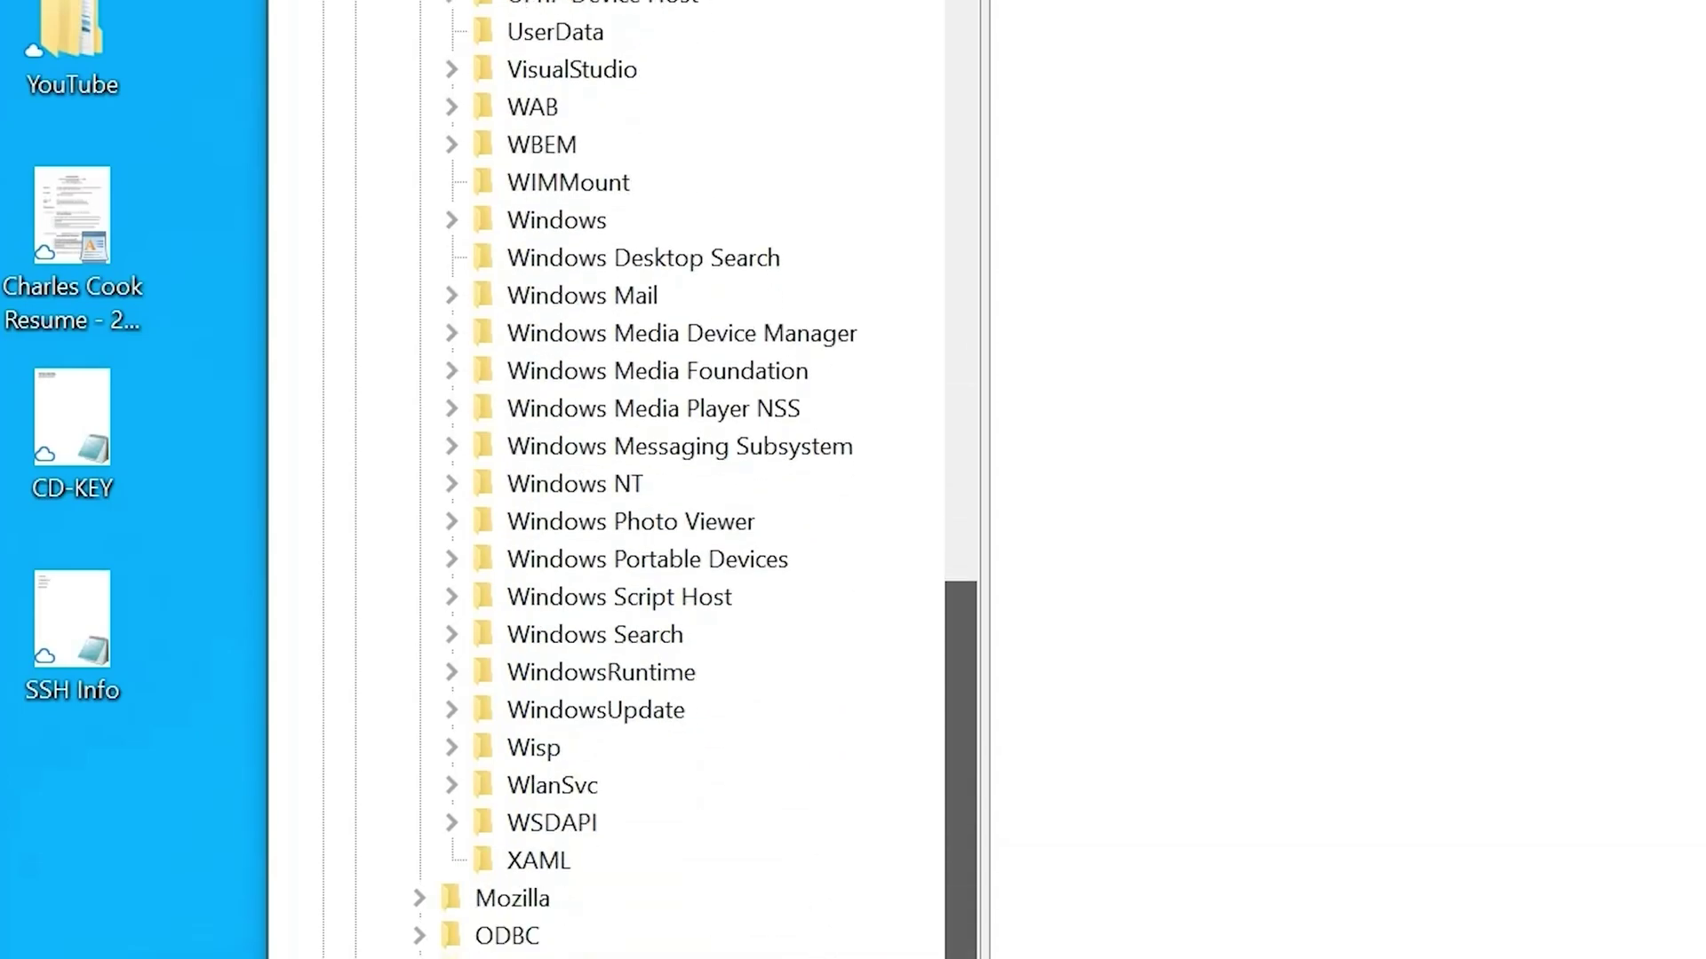
{"action": "left_click", "coordinate": [451, 483]}
{"action": "left_click", "coordinate": [564, 525]}
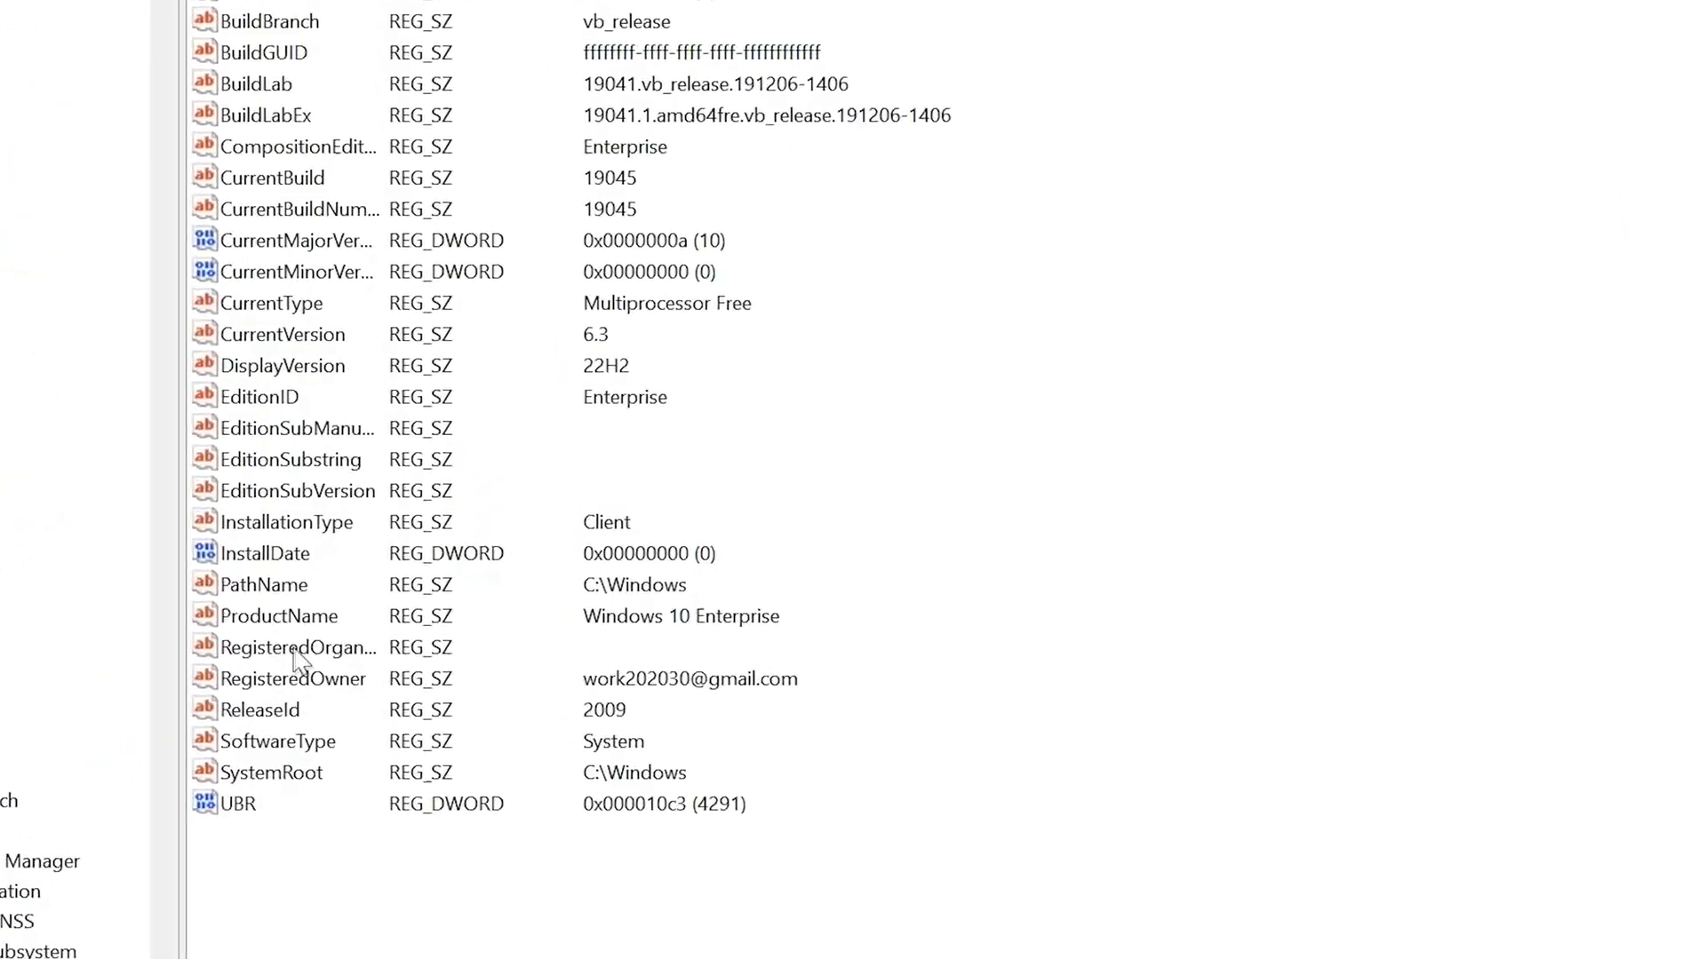
{"action": "left_click", "coordinate": [293, 626]}
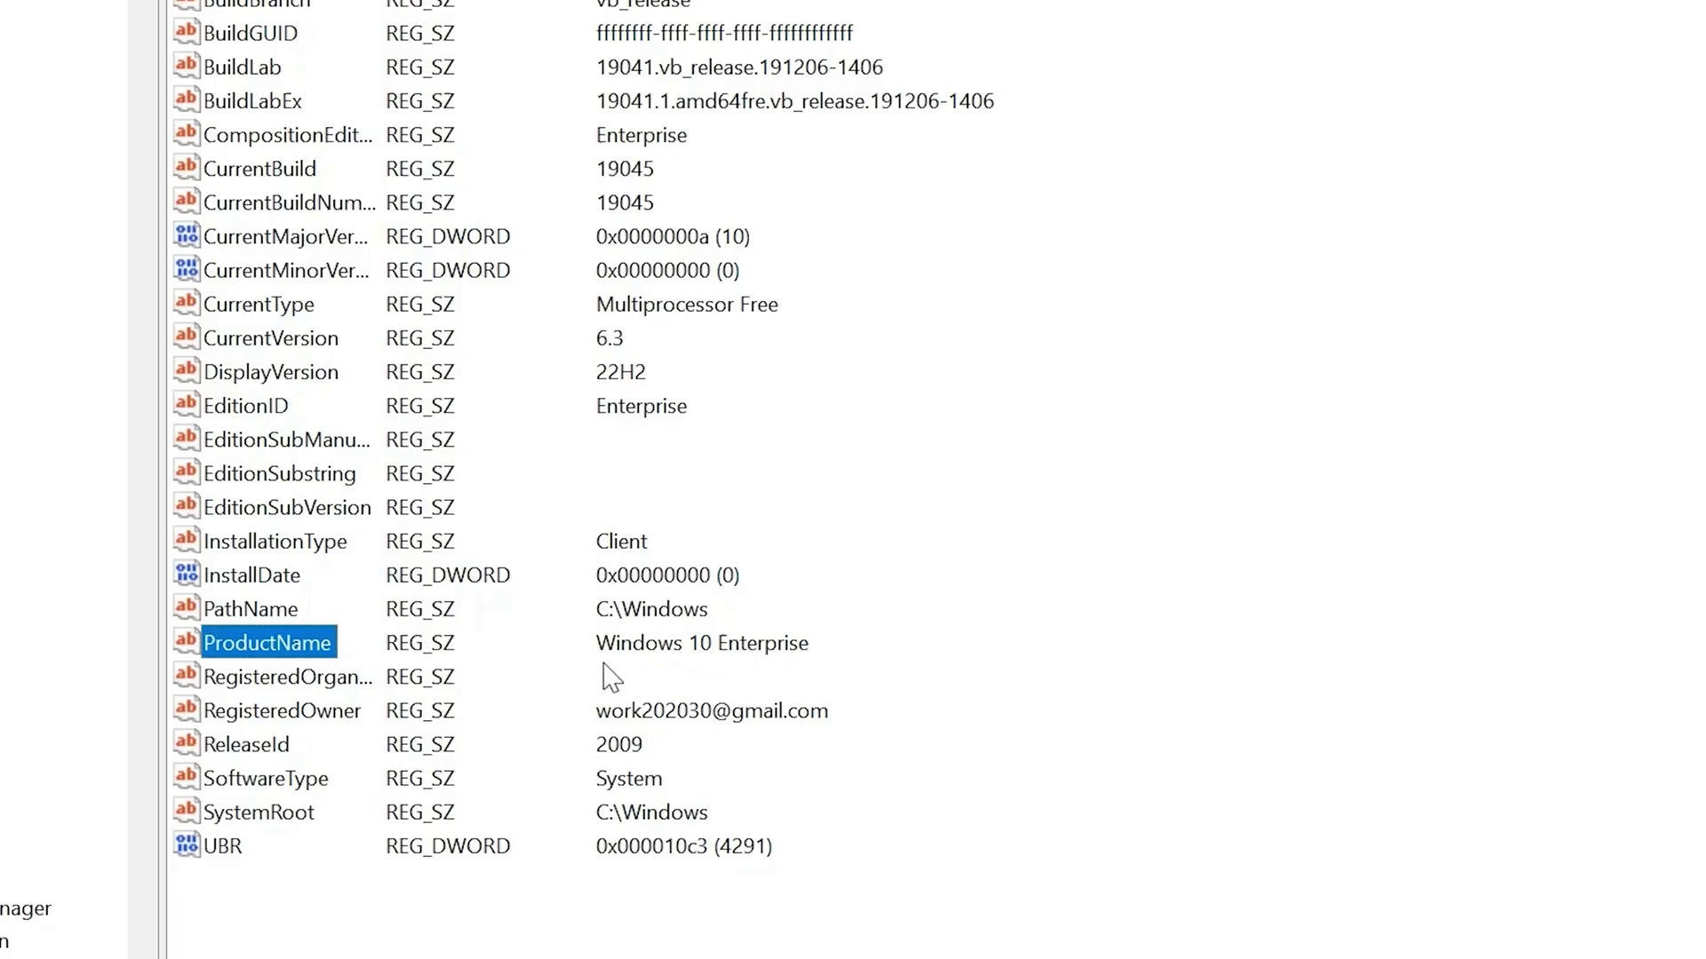
- Change the WOW6432Node ProductName from 'Windows 10 Enterprise' to 'Windows 10 Home'
{"action": "double_click", "coordinate": [266, 645]}
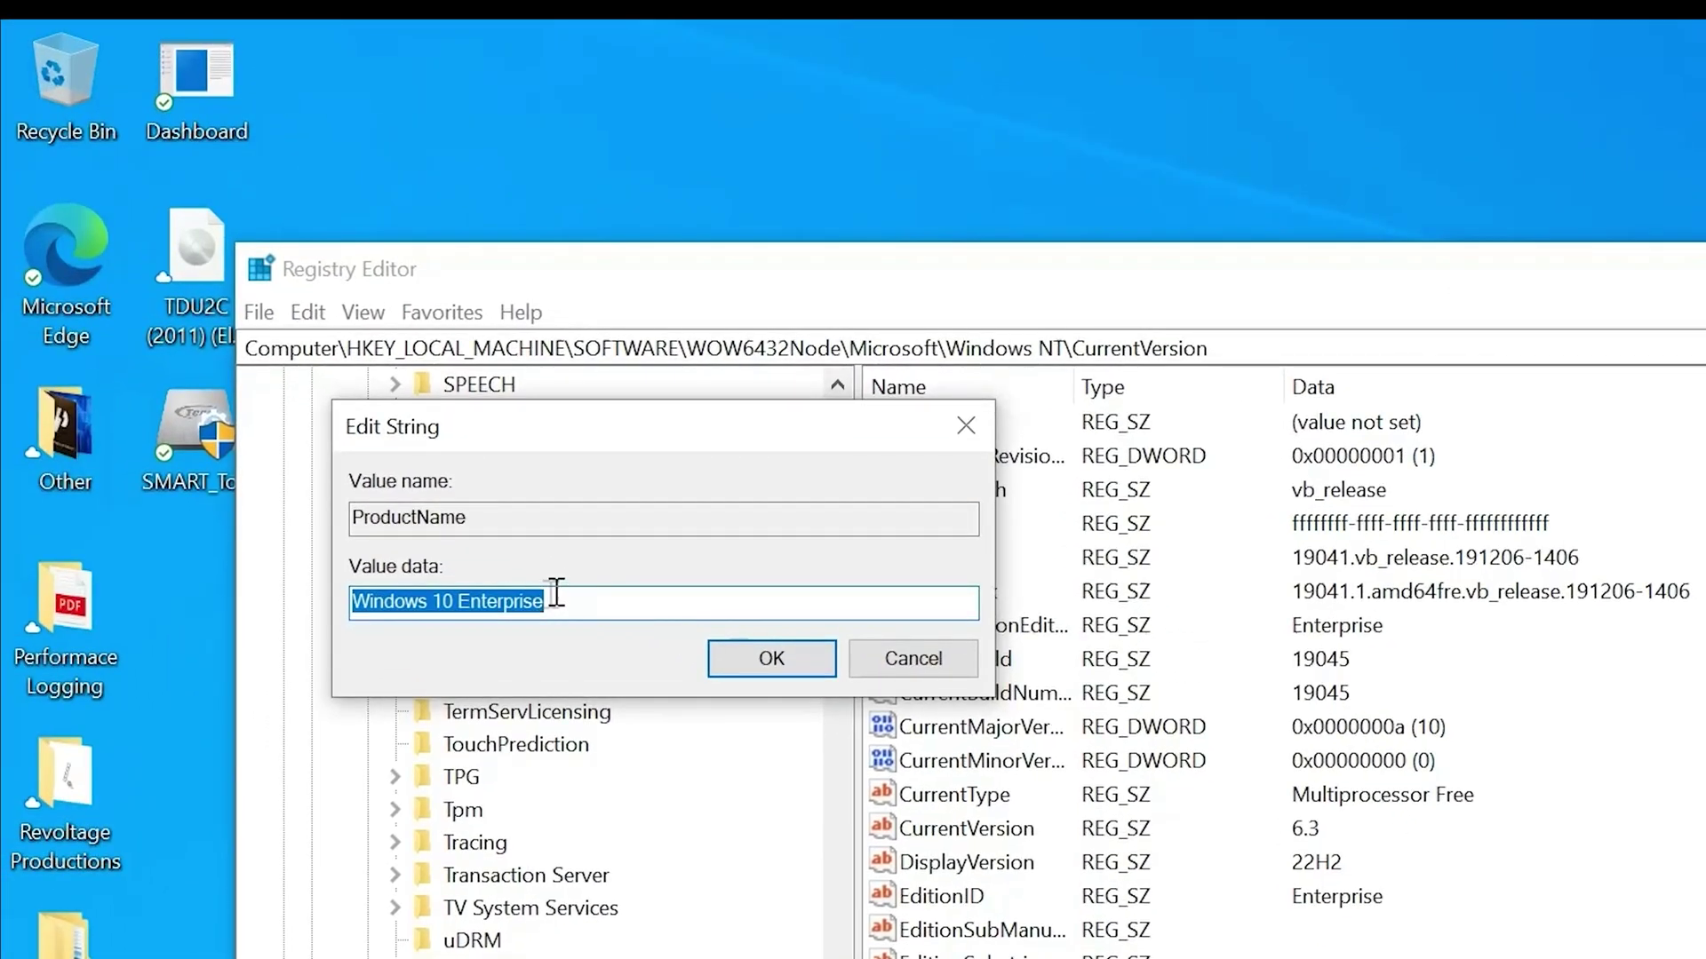
{"action": "left_click", "coordinate": [557, 593]}
{"action": "key", "text": "BackSpace"}
{"action": "key", "text": "BackSpace"}
{"action": "key", "text": "BackSpace"}
{"action": "key", "text": "BackSpace"}
{"action": "key", "text": "BackSpace"}
{"action": "key", "text": "BackSpace"}
{"action": "key", "text": "BackSpace"}
{"action": "key", "text": "BackSpace"}
{"action": "key", "text": "BackSpace"}
{"action": "key", "text": "BackSpace"}
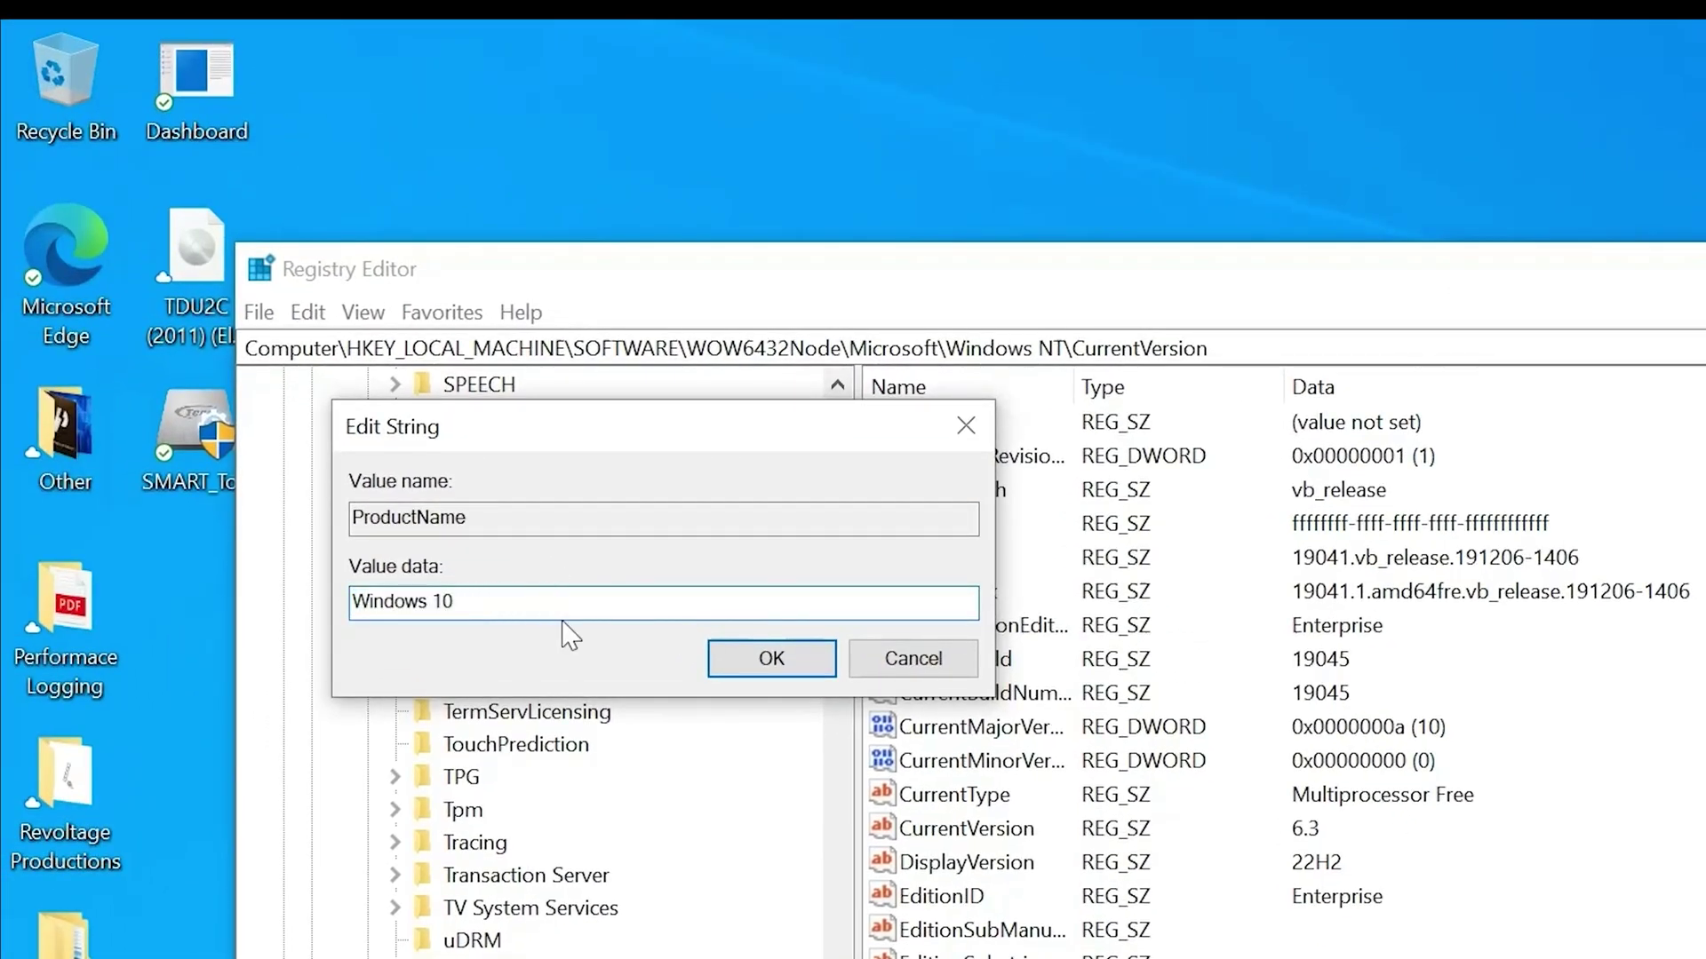
{"action": "type", "text": "Home"}
{"action": "left_click", "coordinate": [779, 660]}
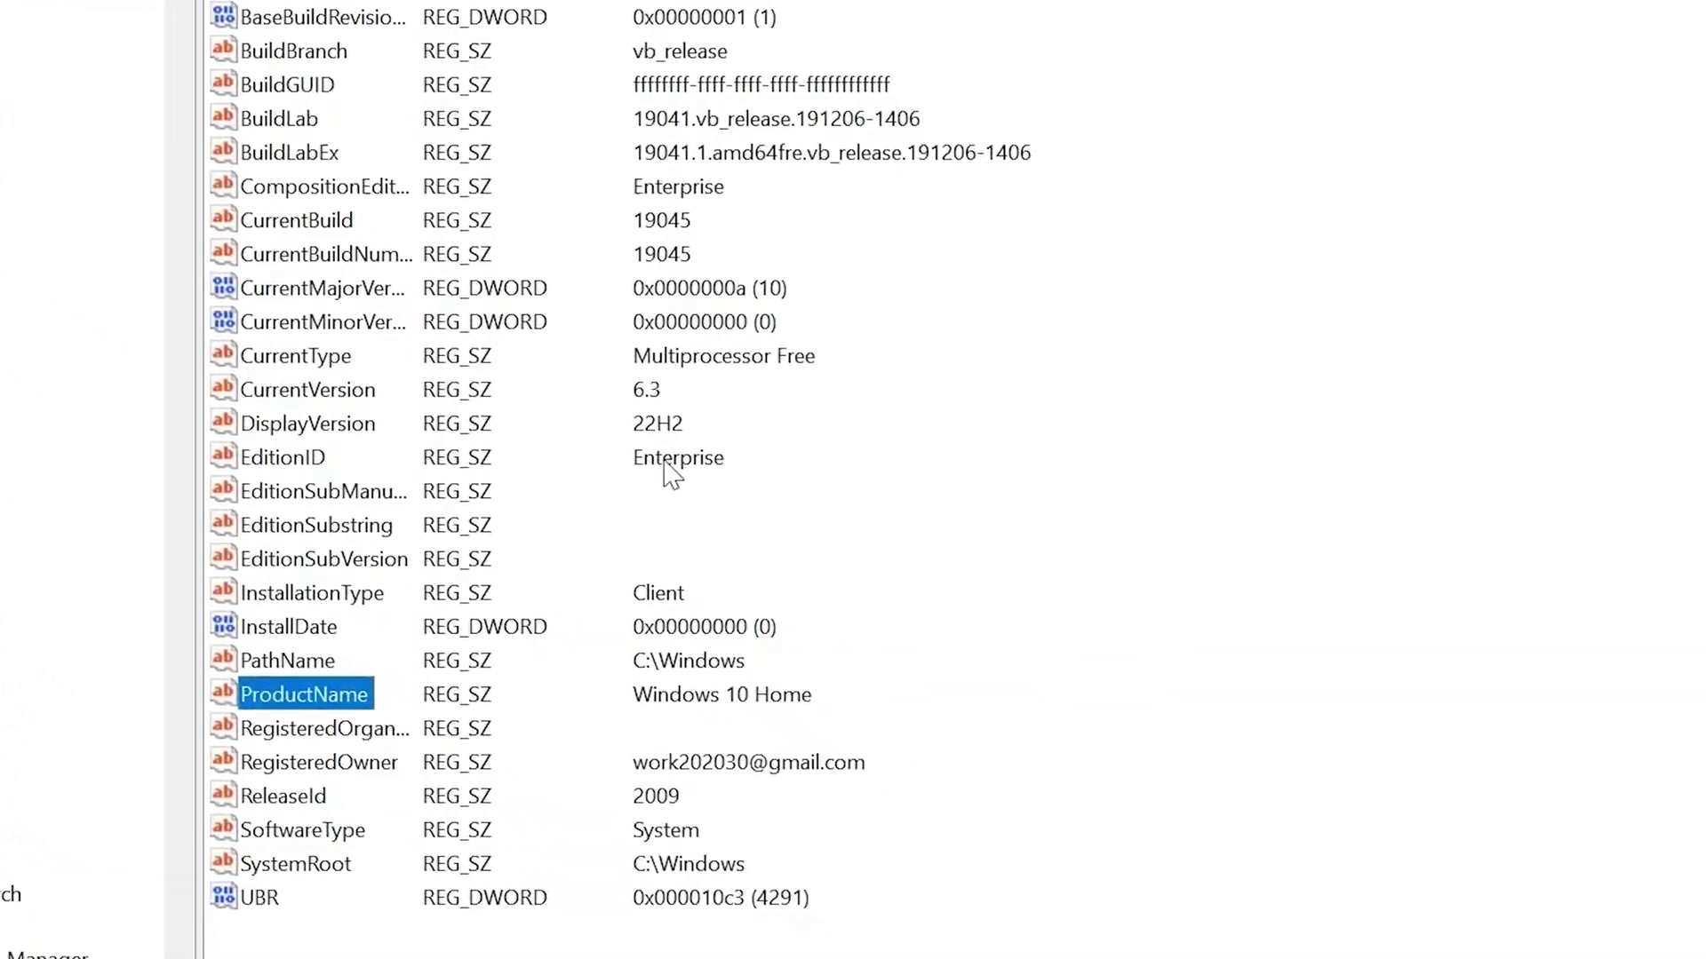
- Set the WOW6432Node EditionID value to Core
{"action": "double_click", "coordinate": [310, 458]}
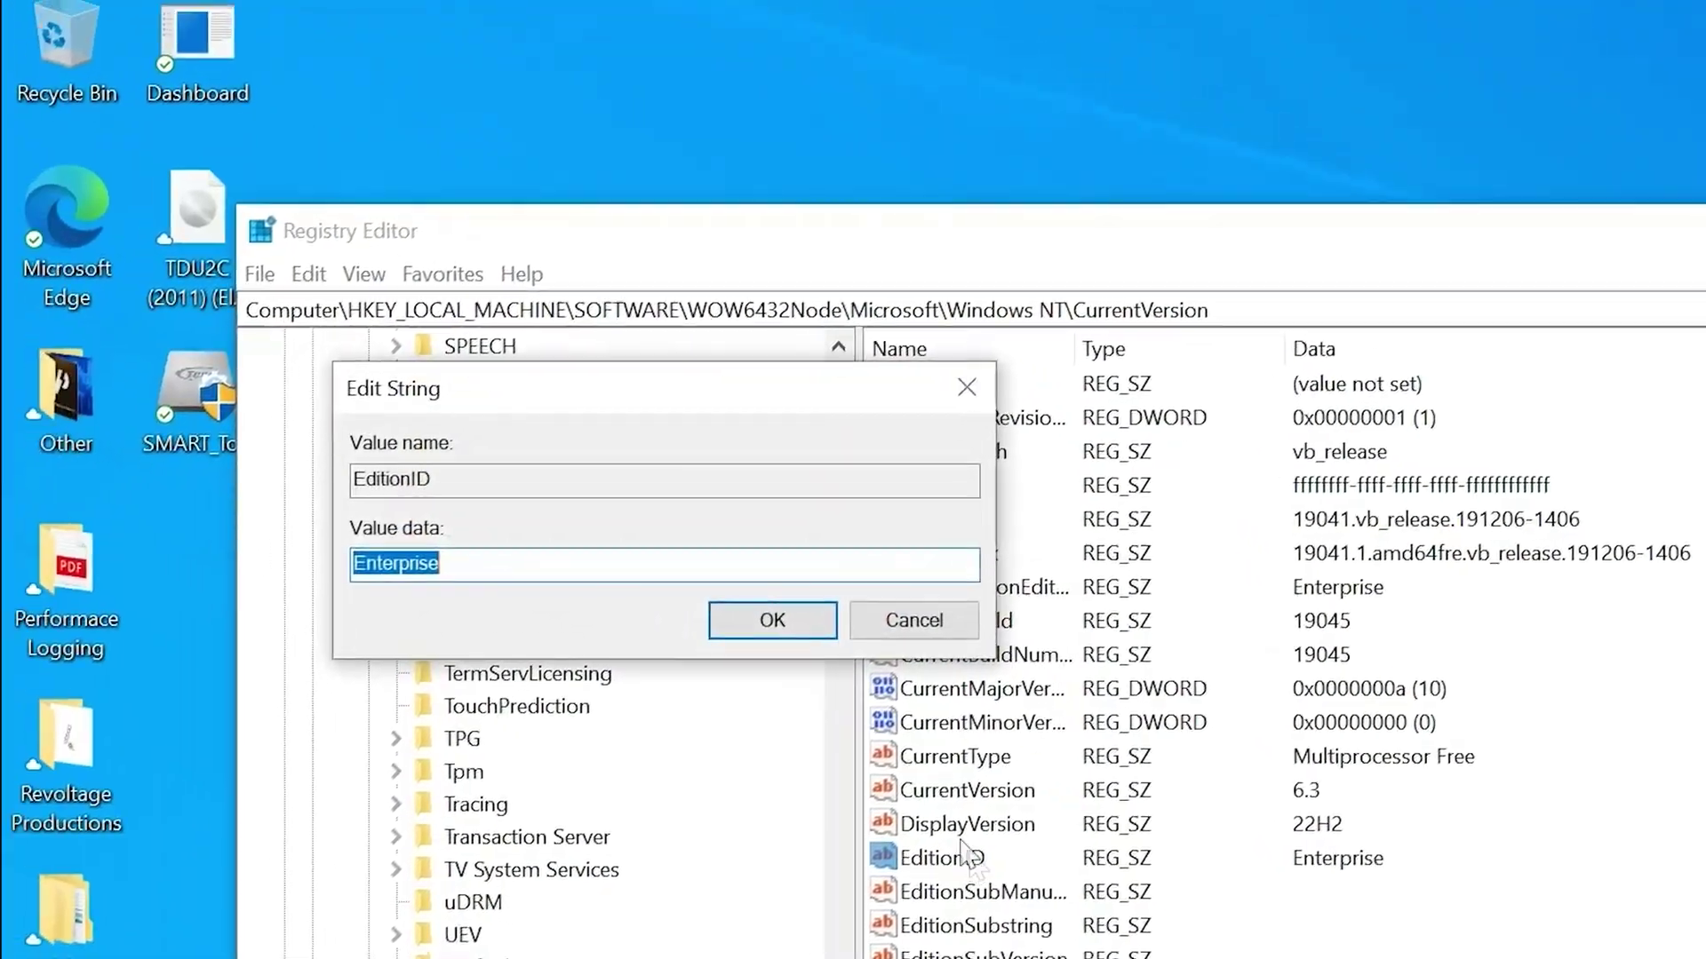
{"action": "type", "text": "Core"}
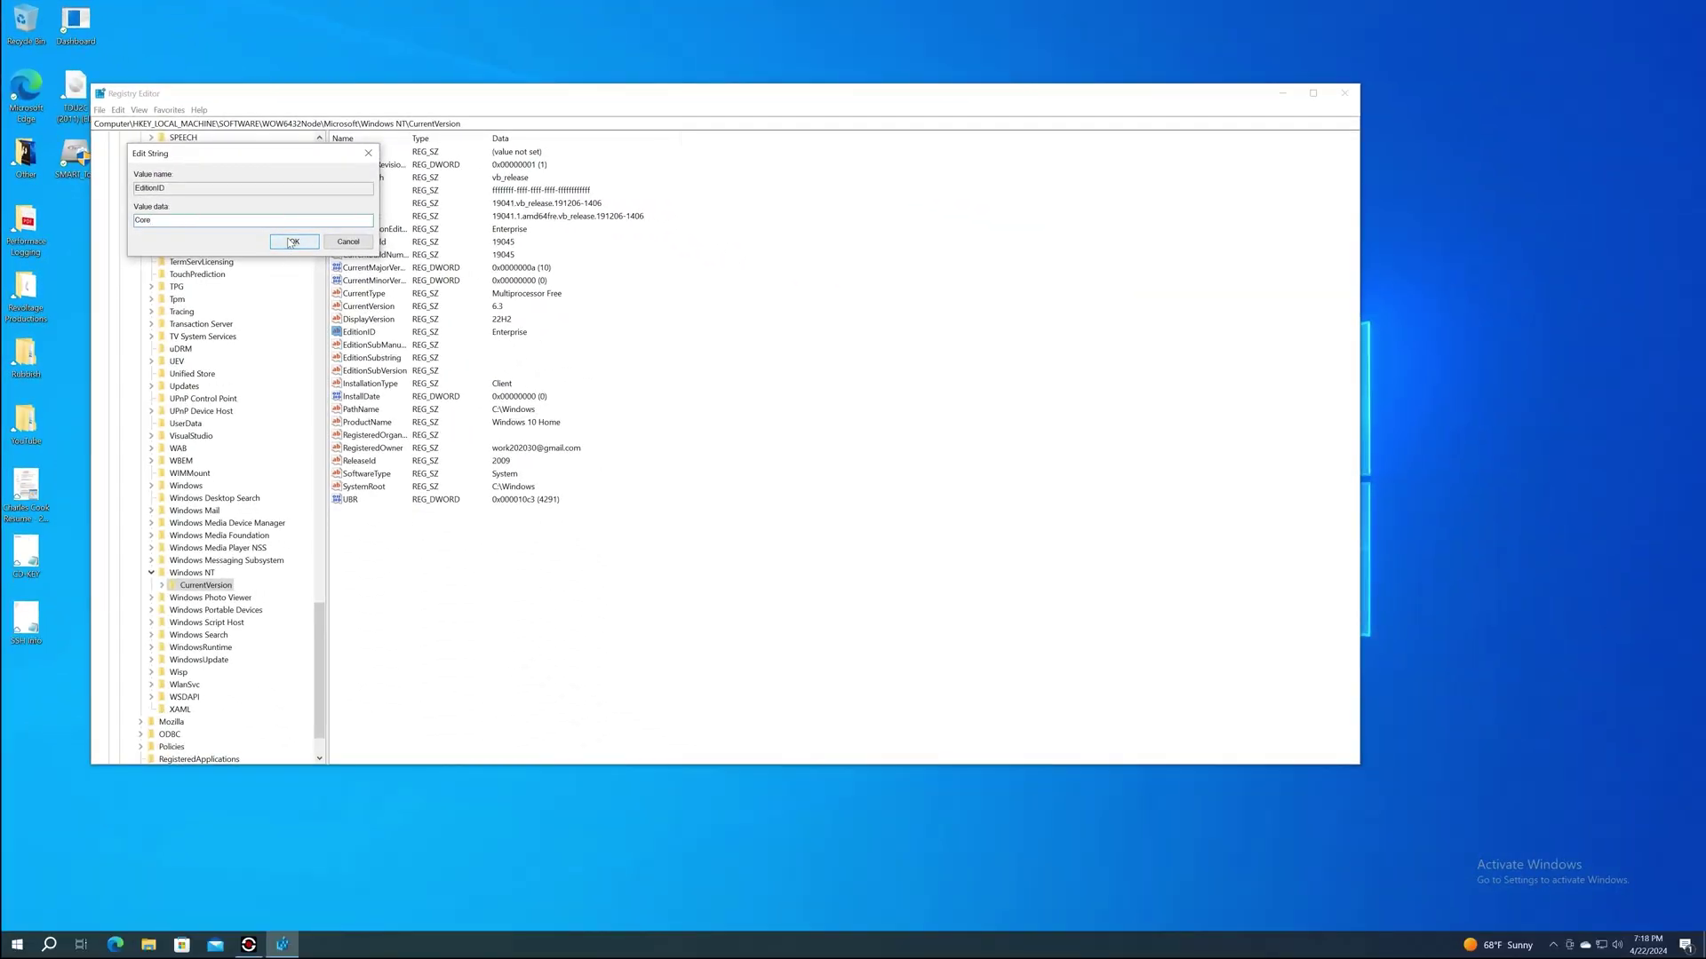
{"action": "left_click", "coordinate": [294, 242]}
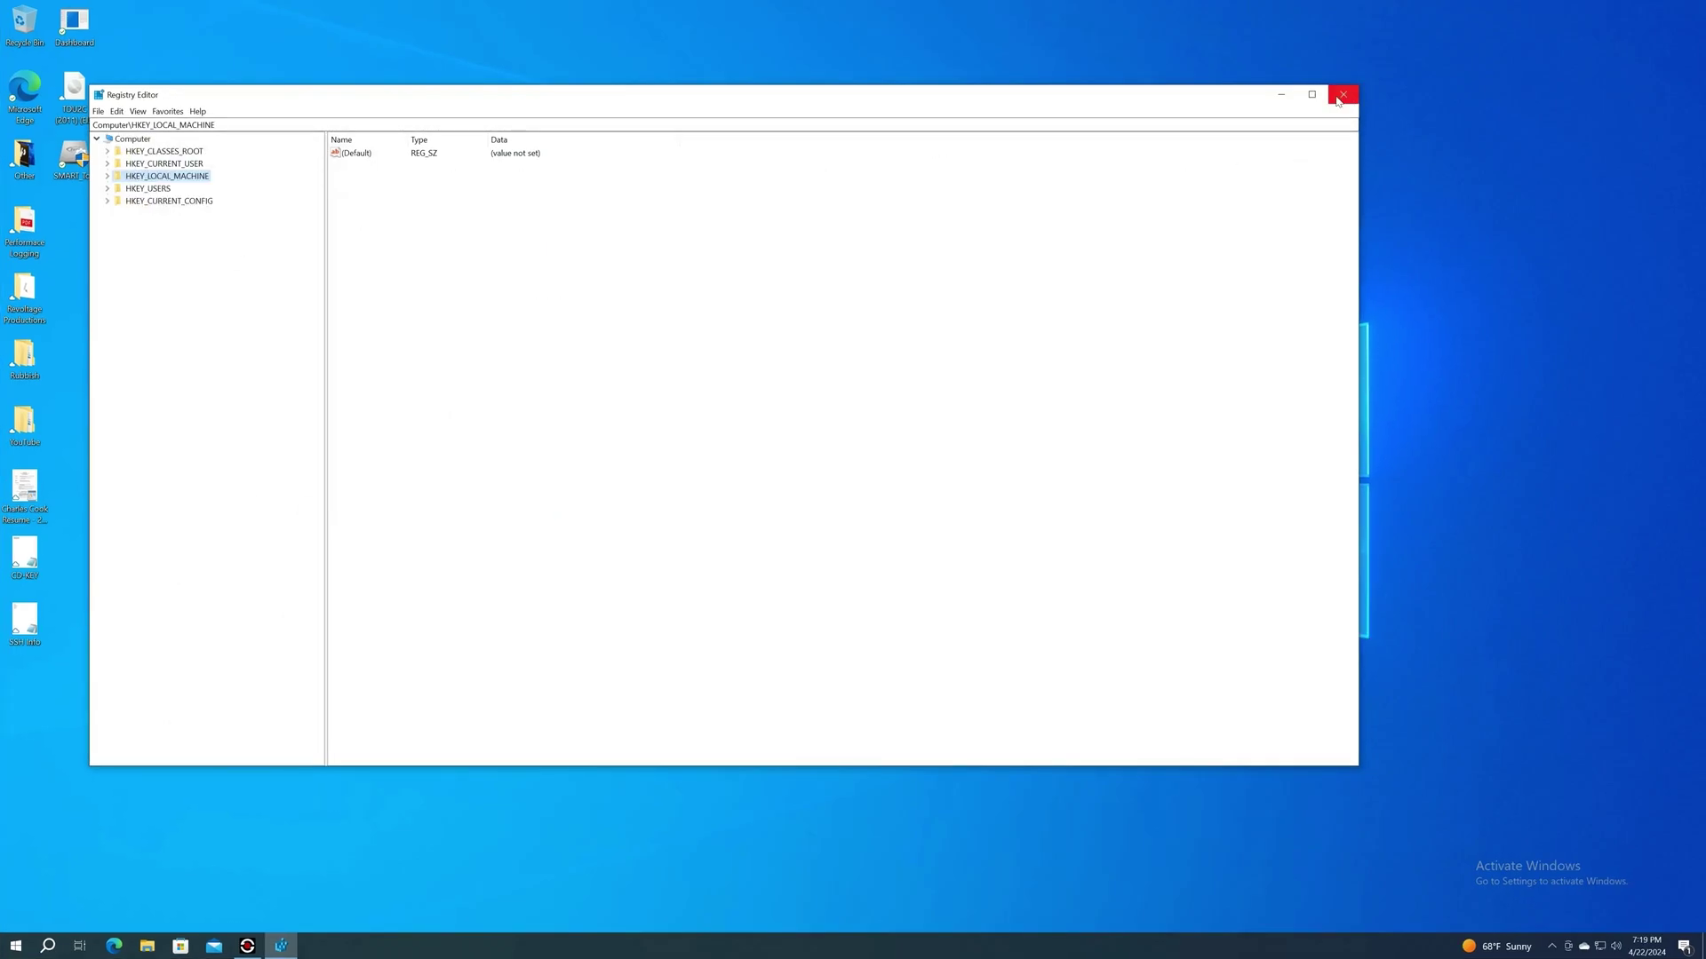
- Close Registry Editor, maximize Edge, and search the web for 'media creation'
{"action": "left_click", "coordinate": [1342, 94]}
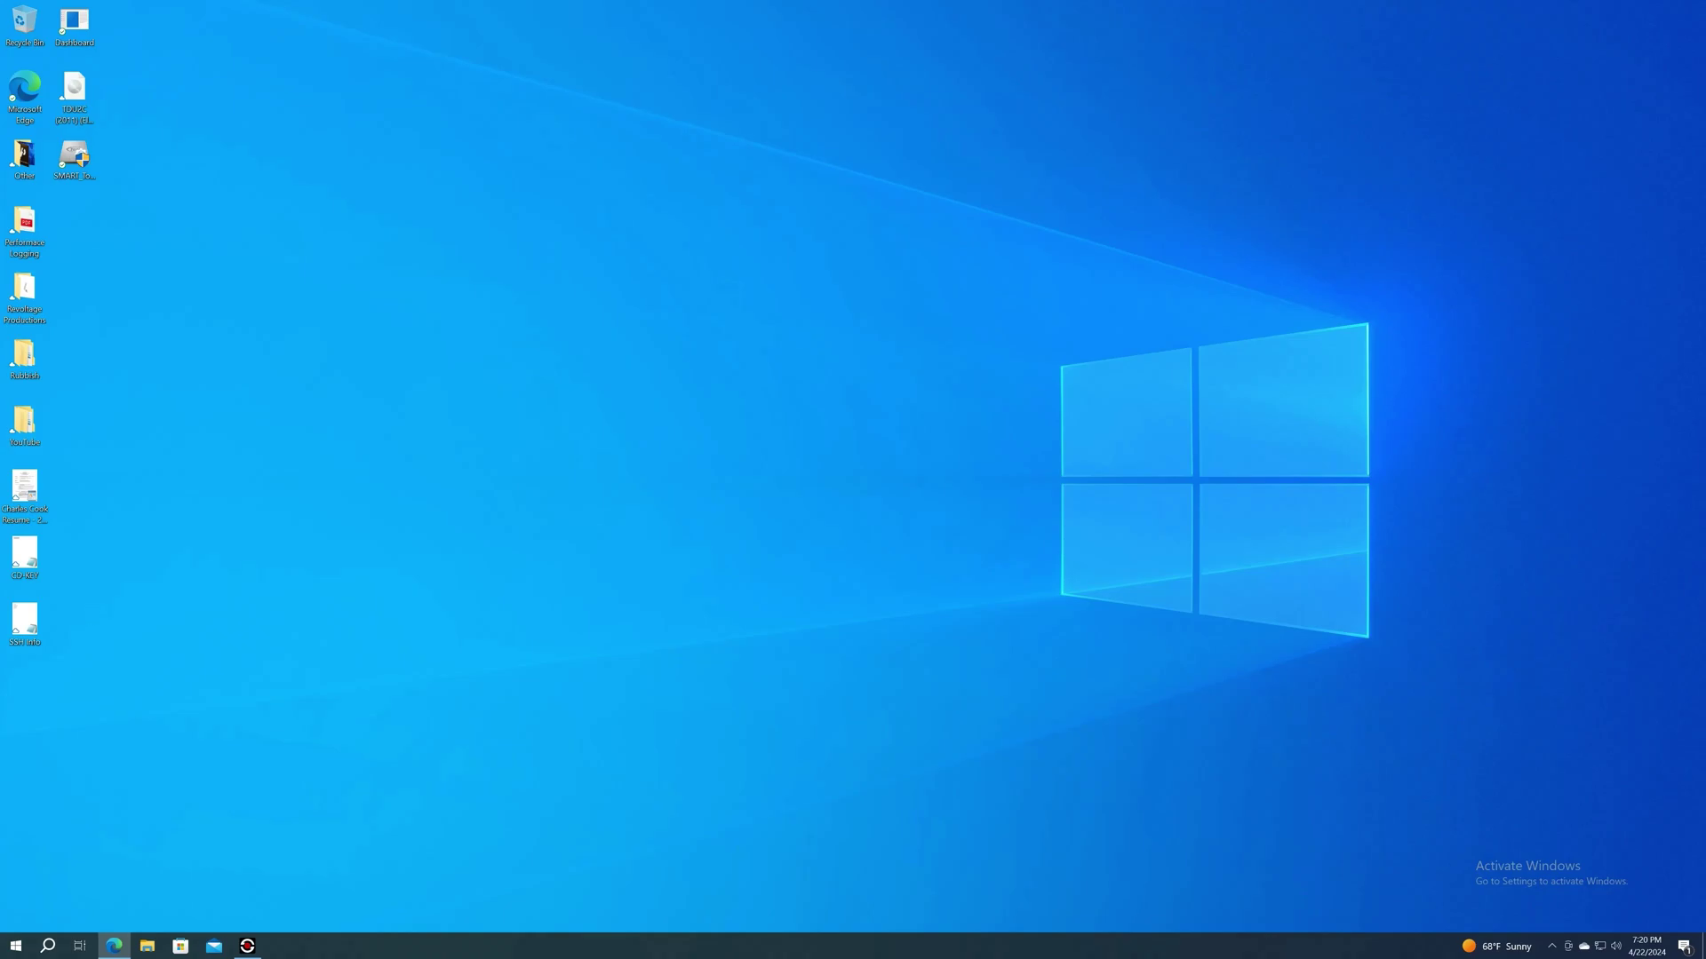
{"action": "left_click_drag", "start_coordinate": [659, 535], "coordinate": [888, 3]}
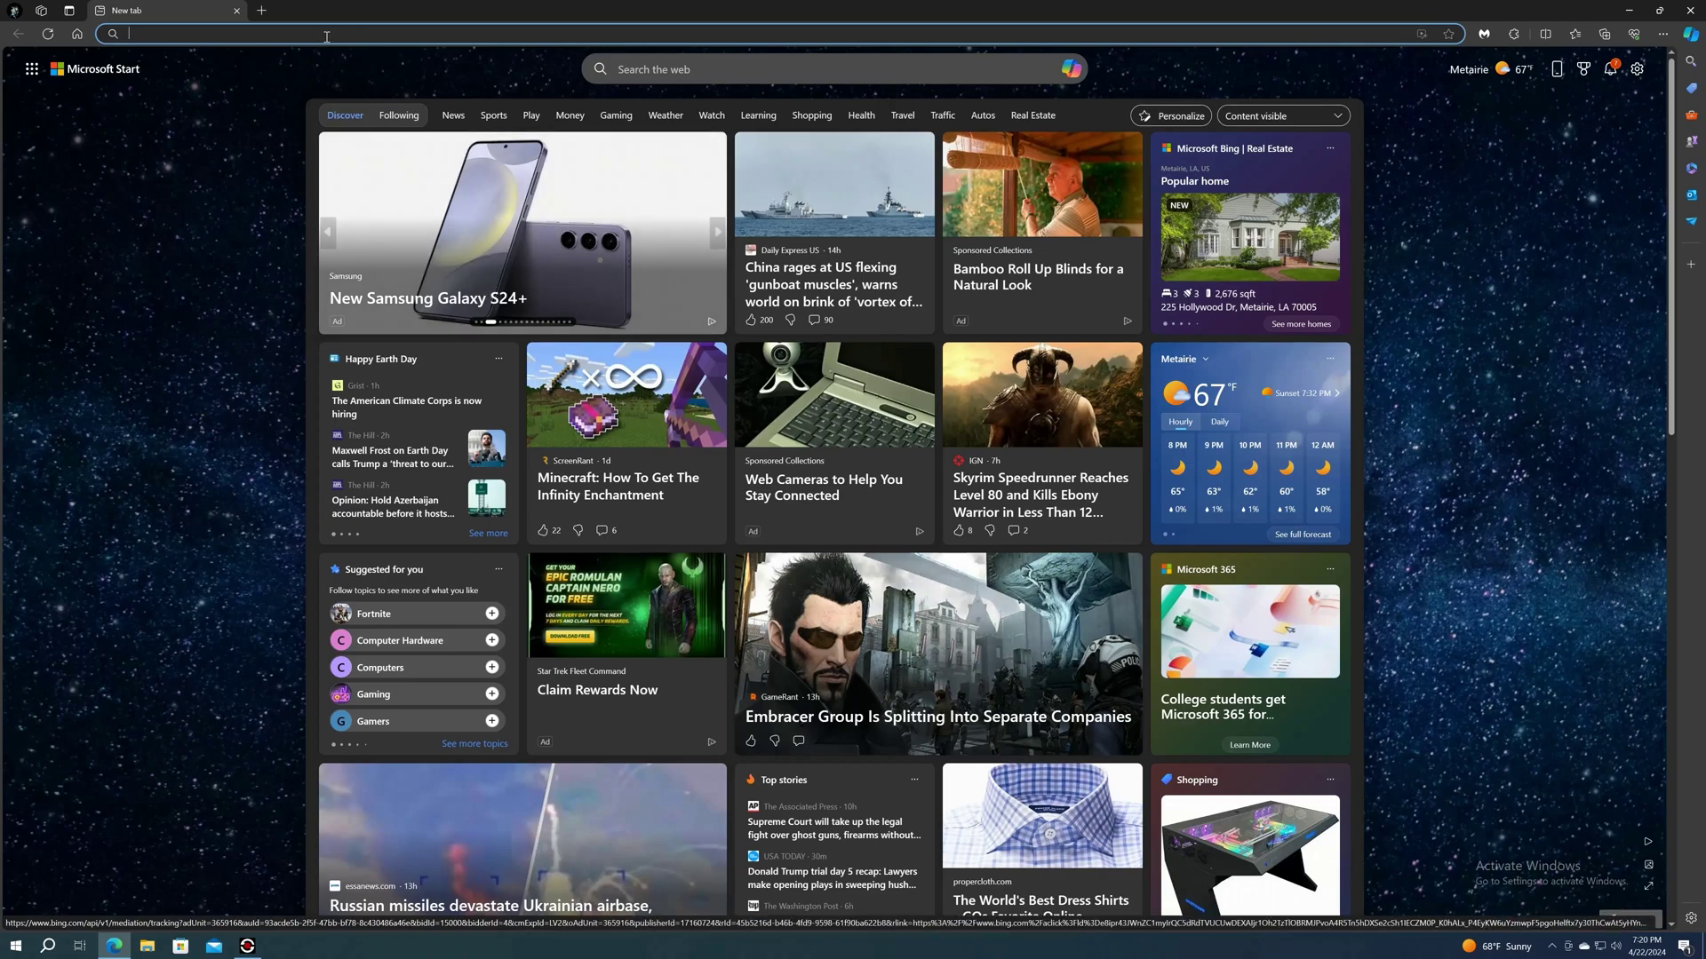
{"action": "type", "text": "me"}
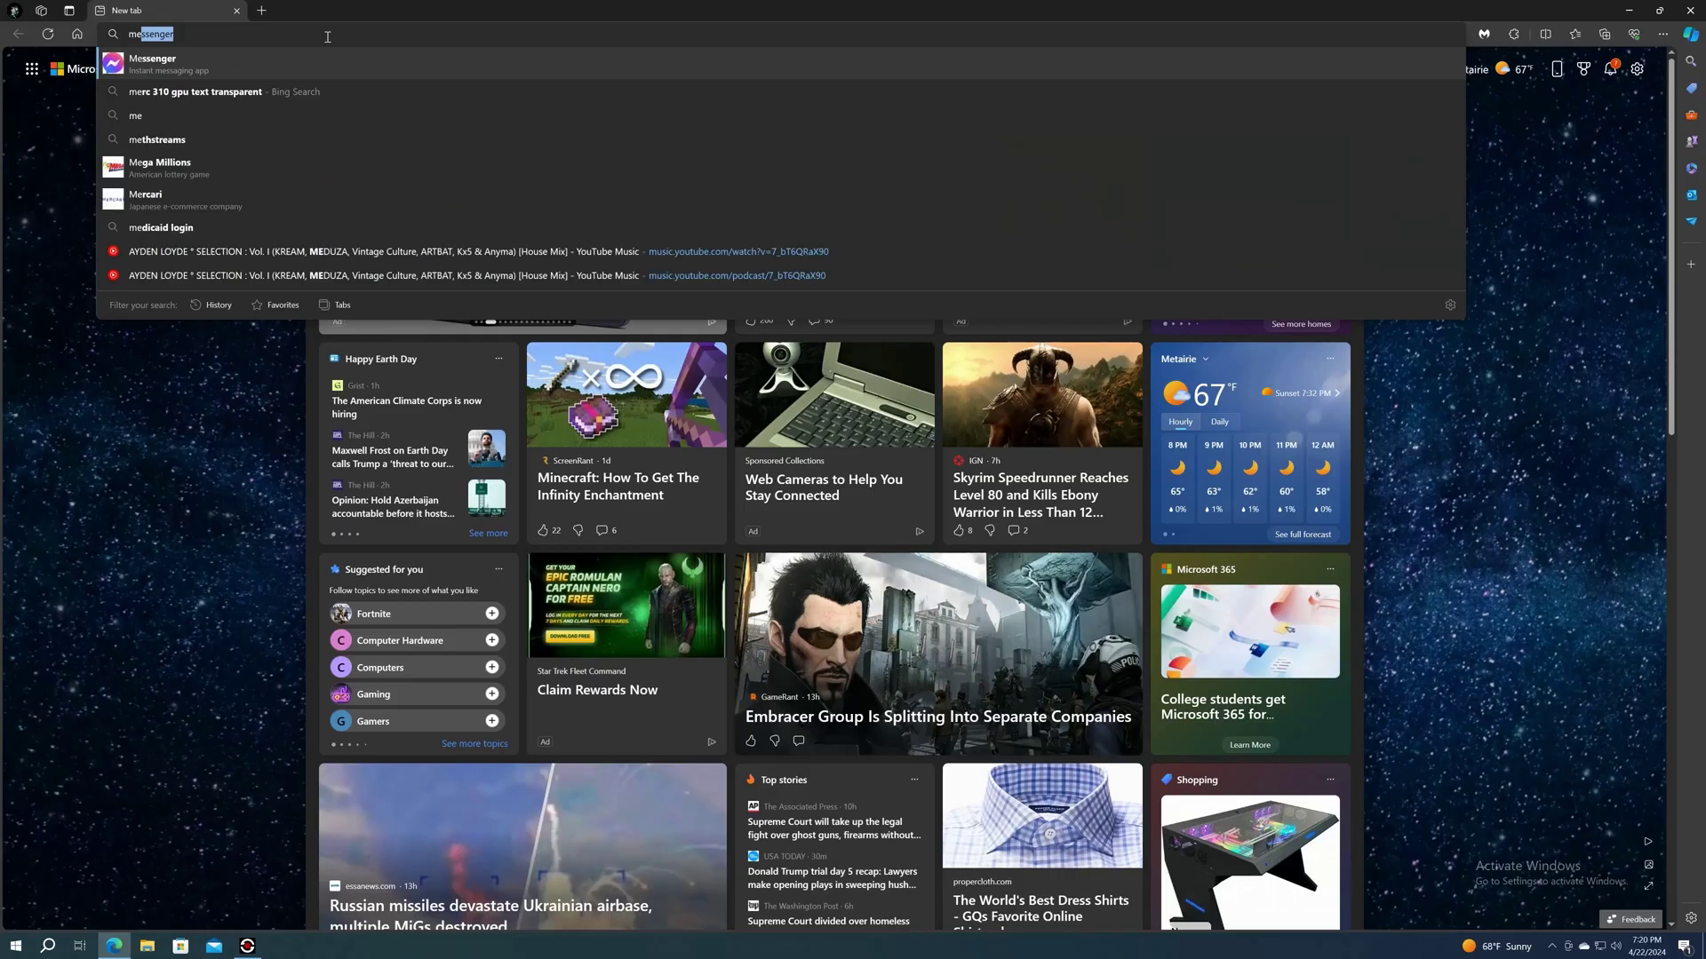
{"action": "type", "text": "dia cre"}
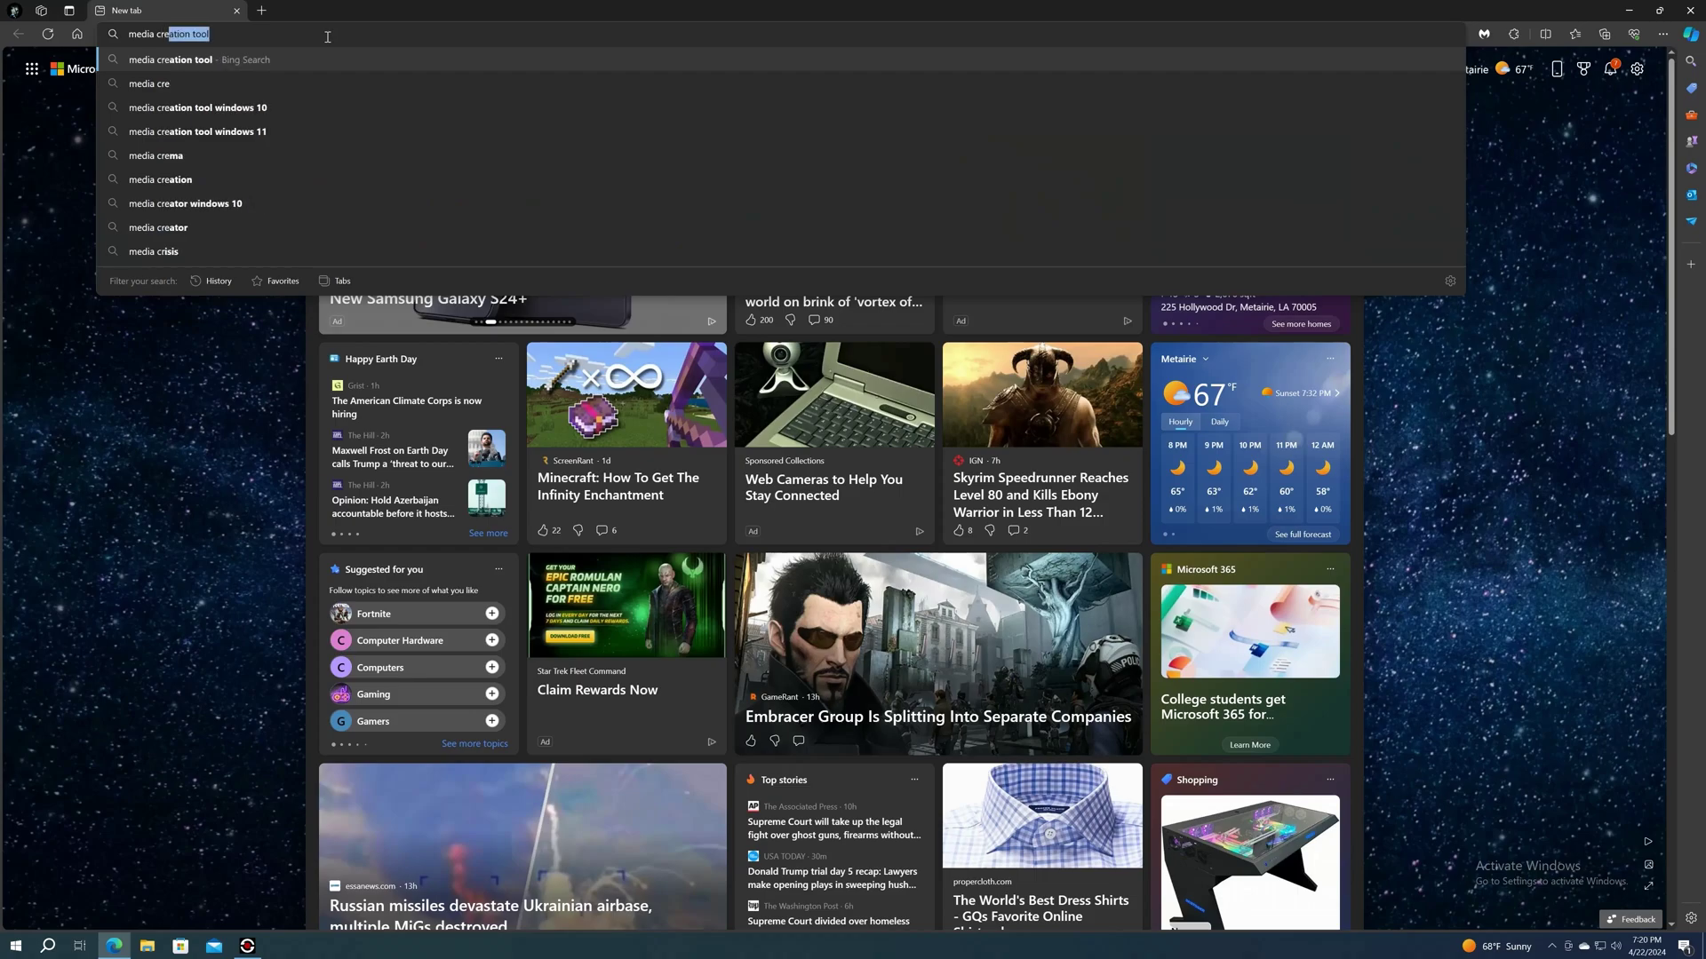
{"action": "type", "text": "atio"}
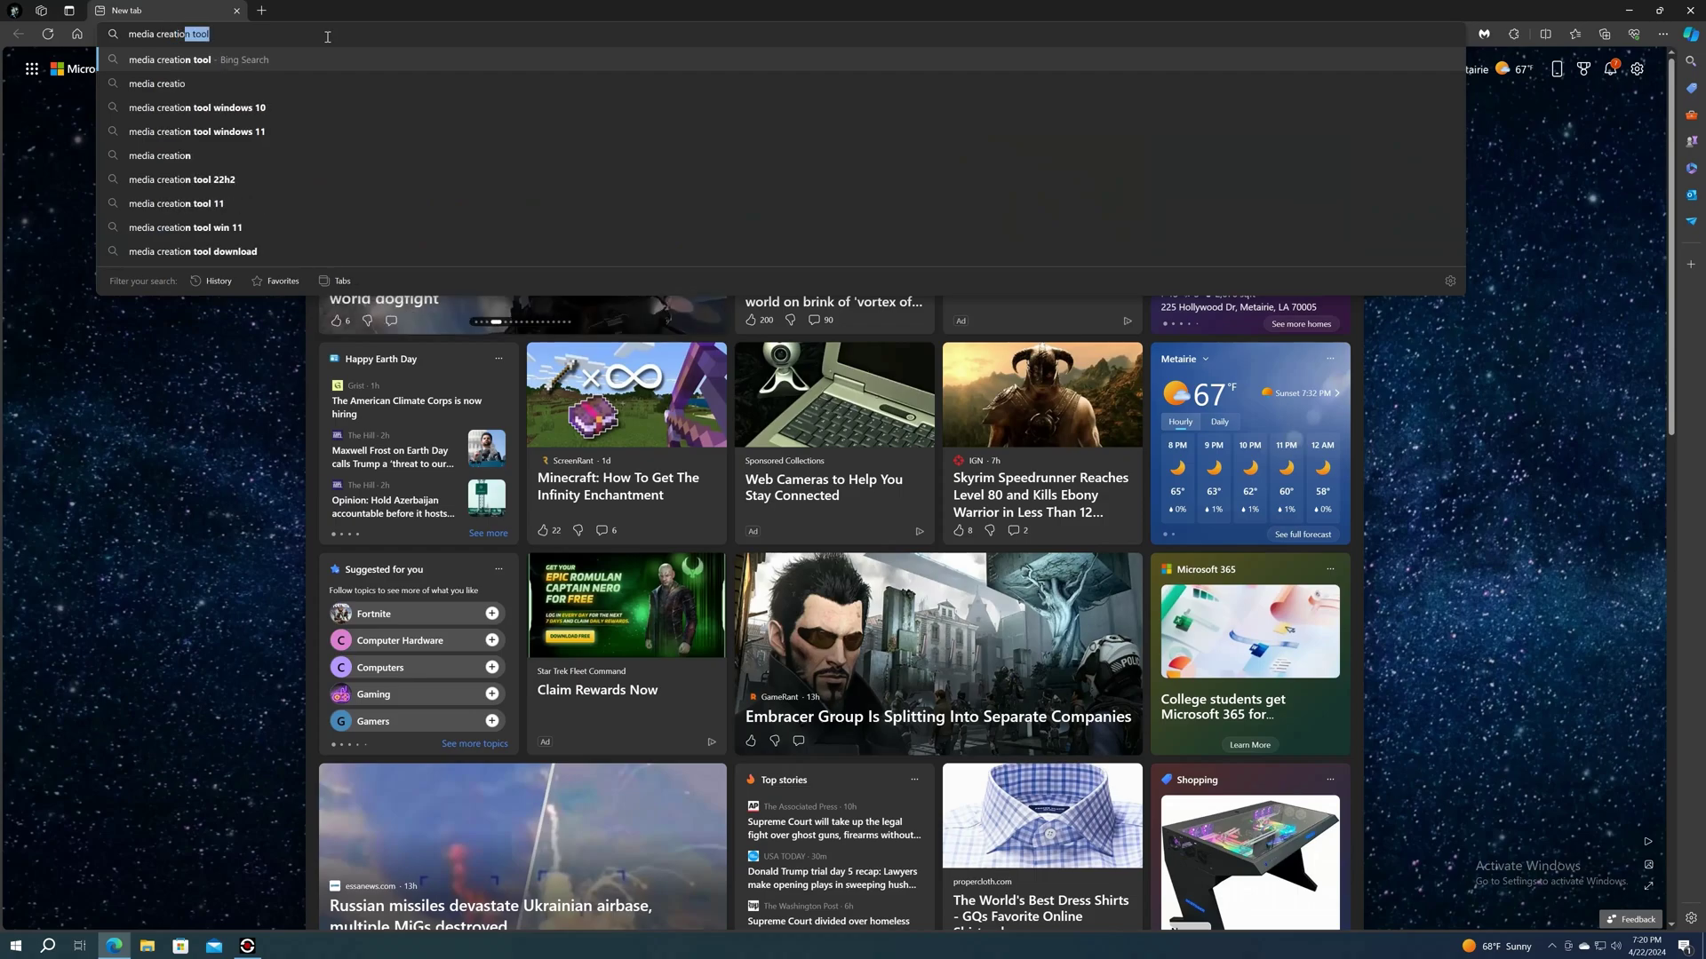
{"action": "type", "text": "n"}
{"action": "key", "text": "Return"}
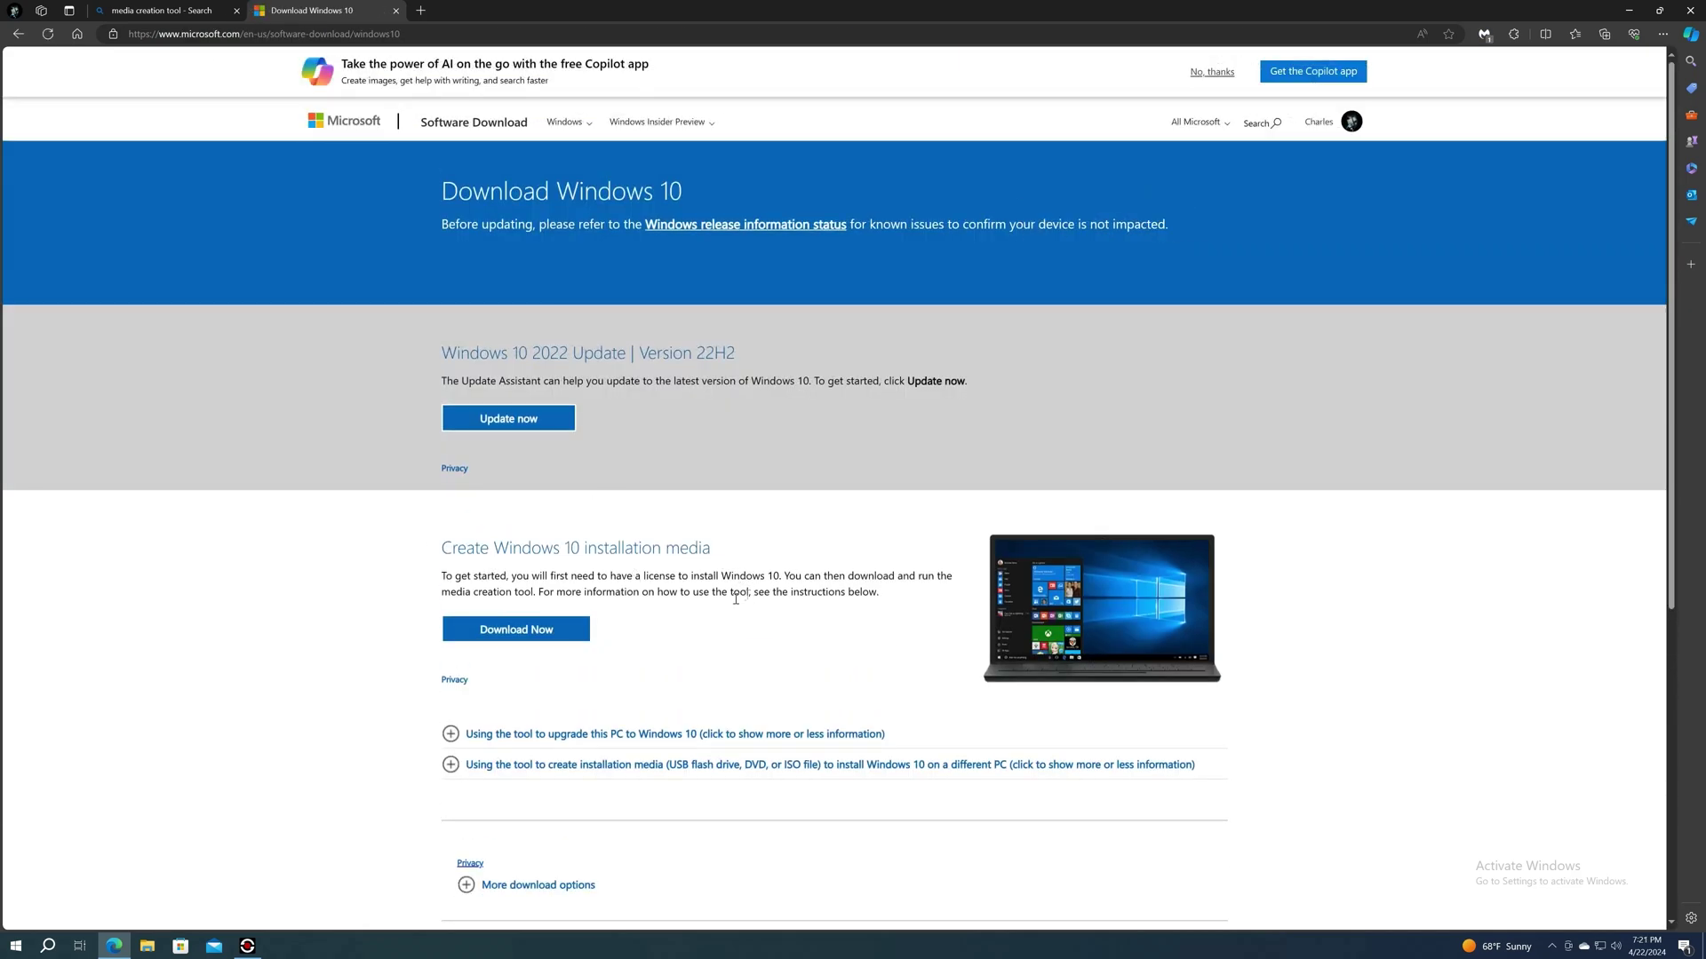
- Download and run MediaCreationTool_22H2.exe, then accept its license terms
{"action": "left_click", "coordinate": [519, 638]}
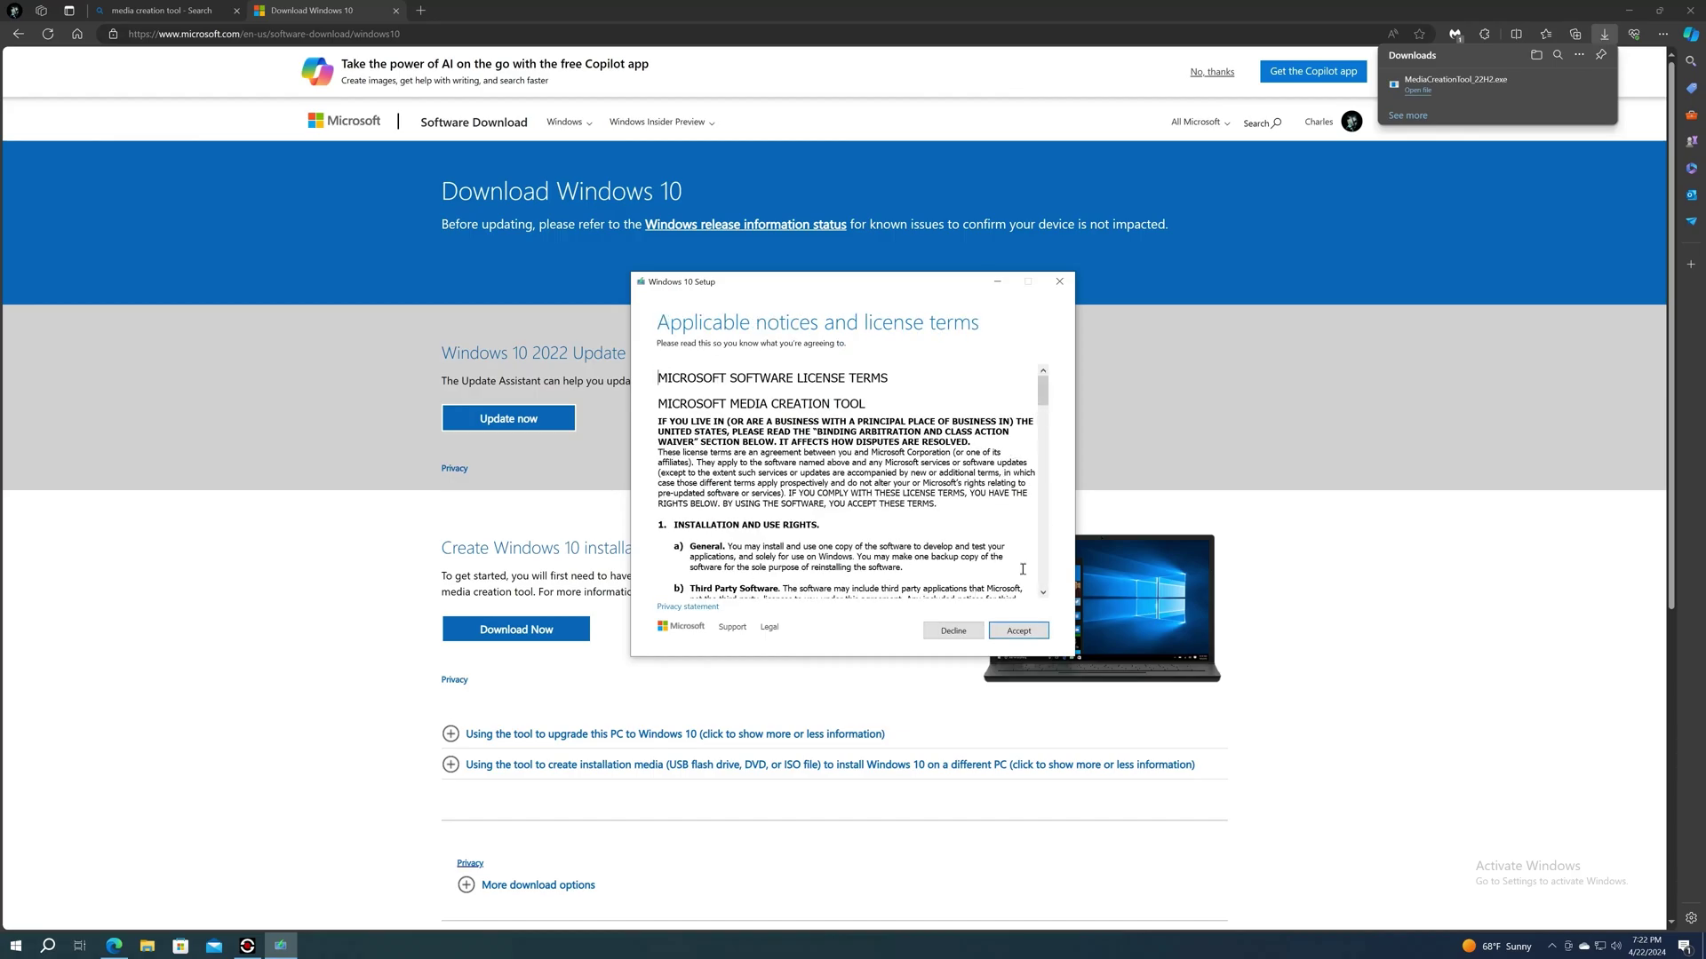
{"action": "left_click", "coordinate": [1017, 630]}
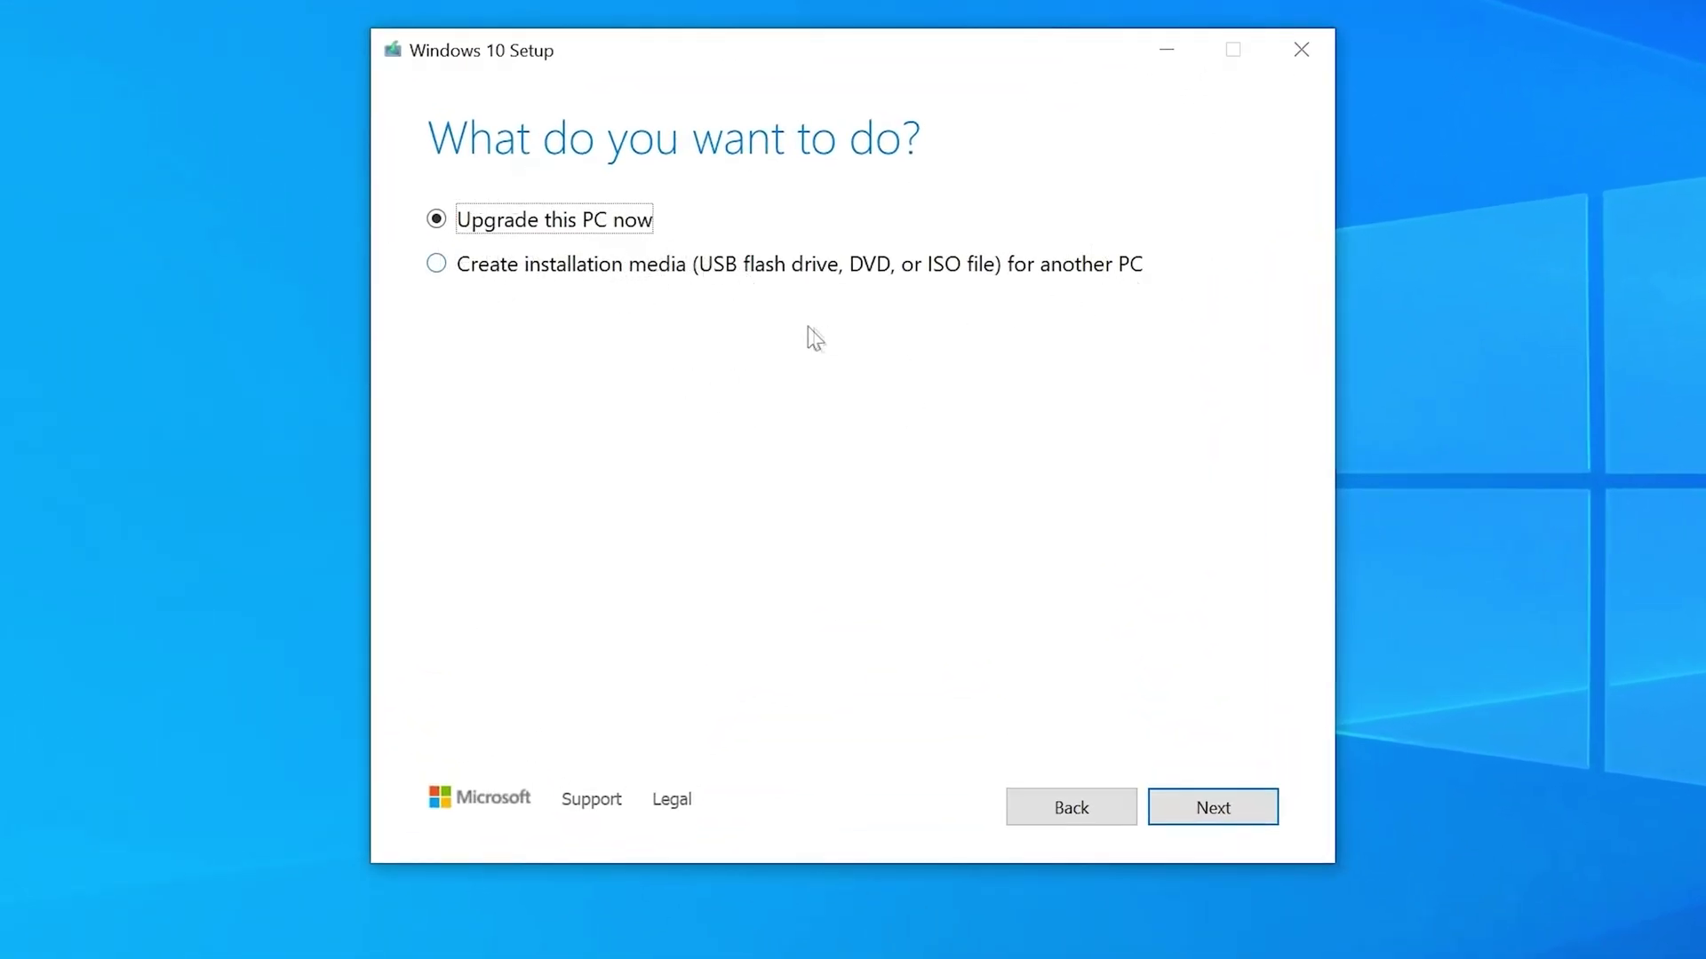
- Choose to create installation media for another PC, keeping the recommended language, edition and architecture
{"action": "left_click", "coordinate": [435, 265]}
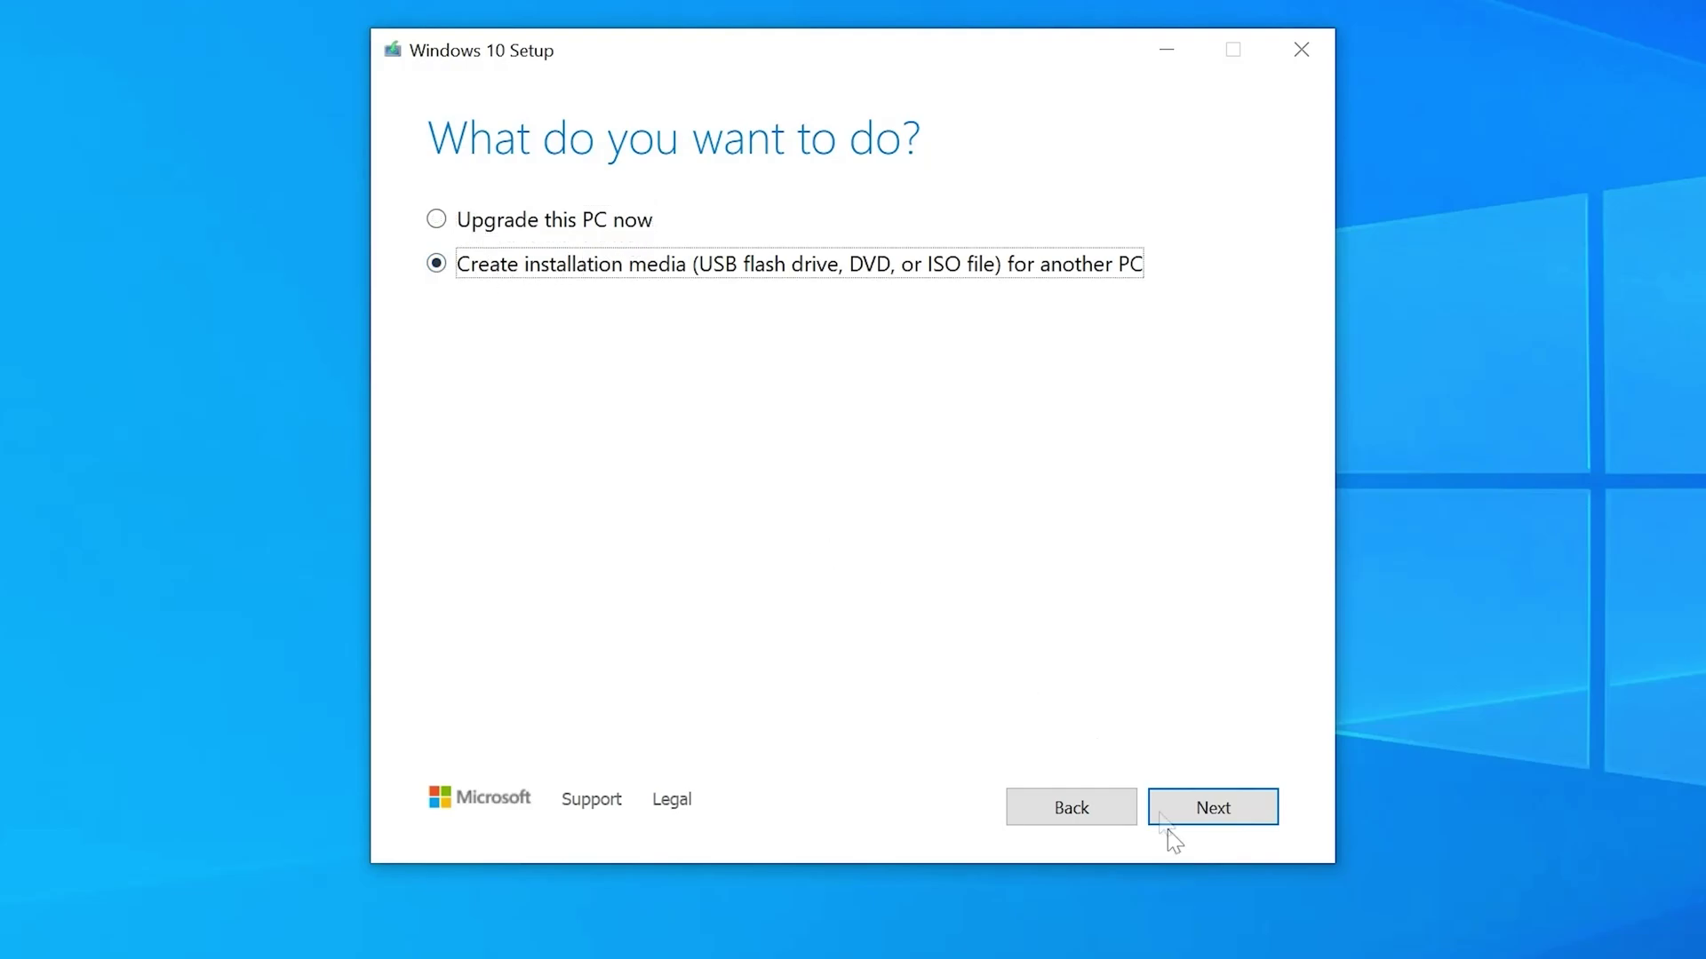
{"action": "left_click", "coordinate": [1218, 816]}
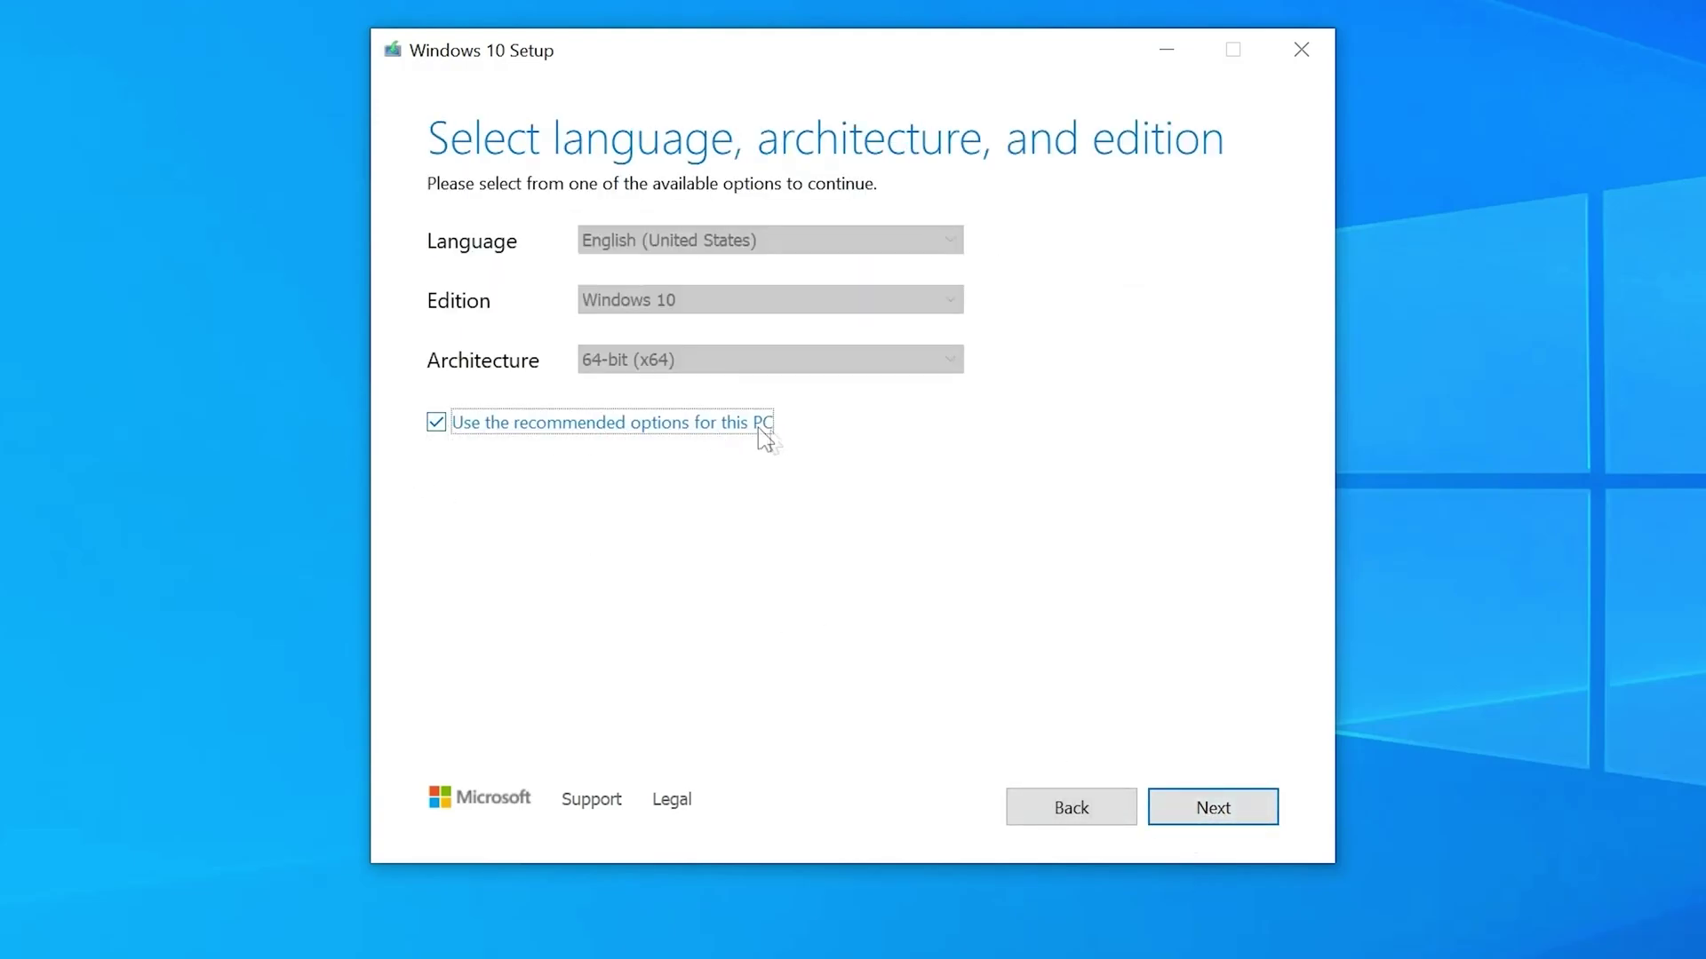
{"action": "left_click", "coordinate": [1222, 817]}
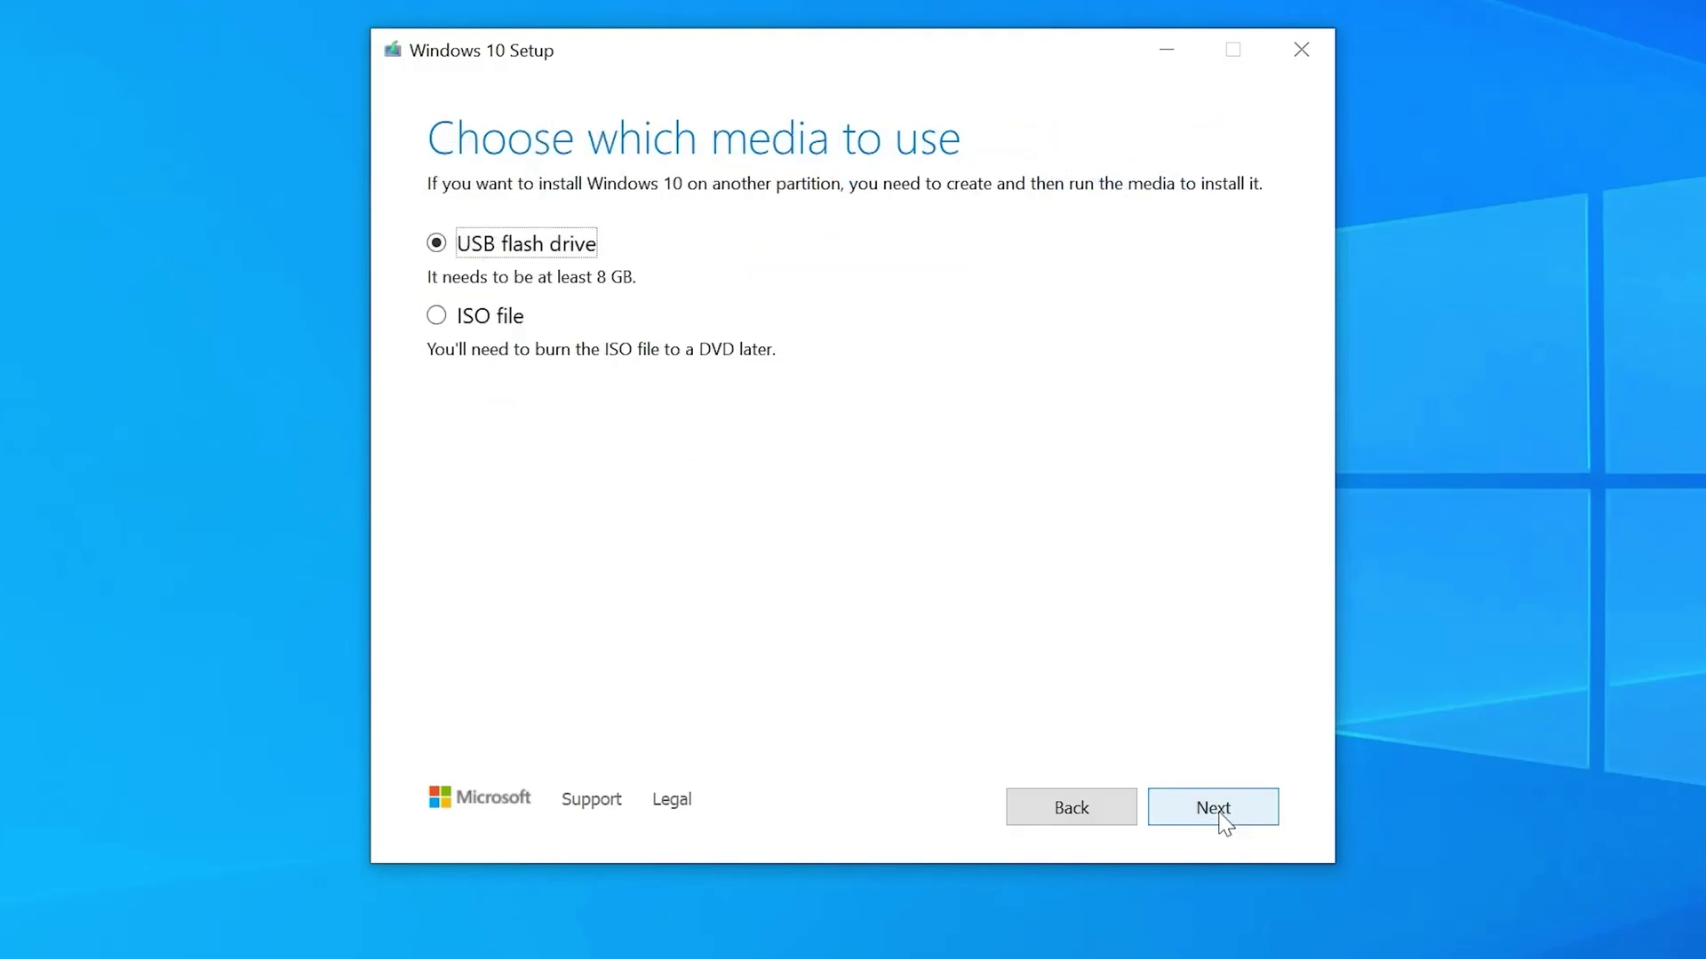
- Select ISO file as the media and save it as Windows in the Downloads folder
{"action": "left_click", "coordinate": [439, 321]}
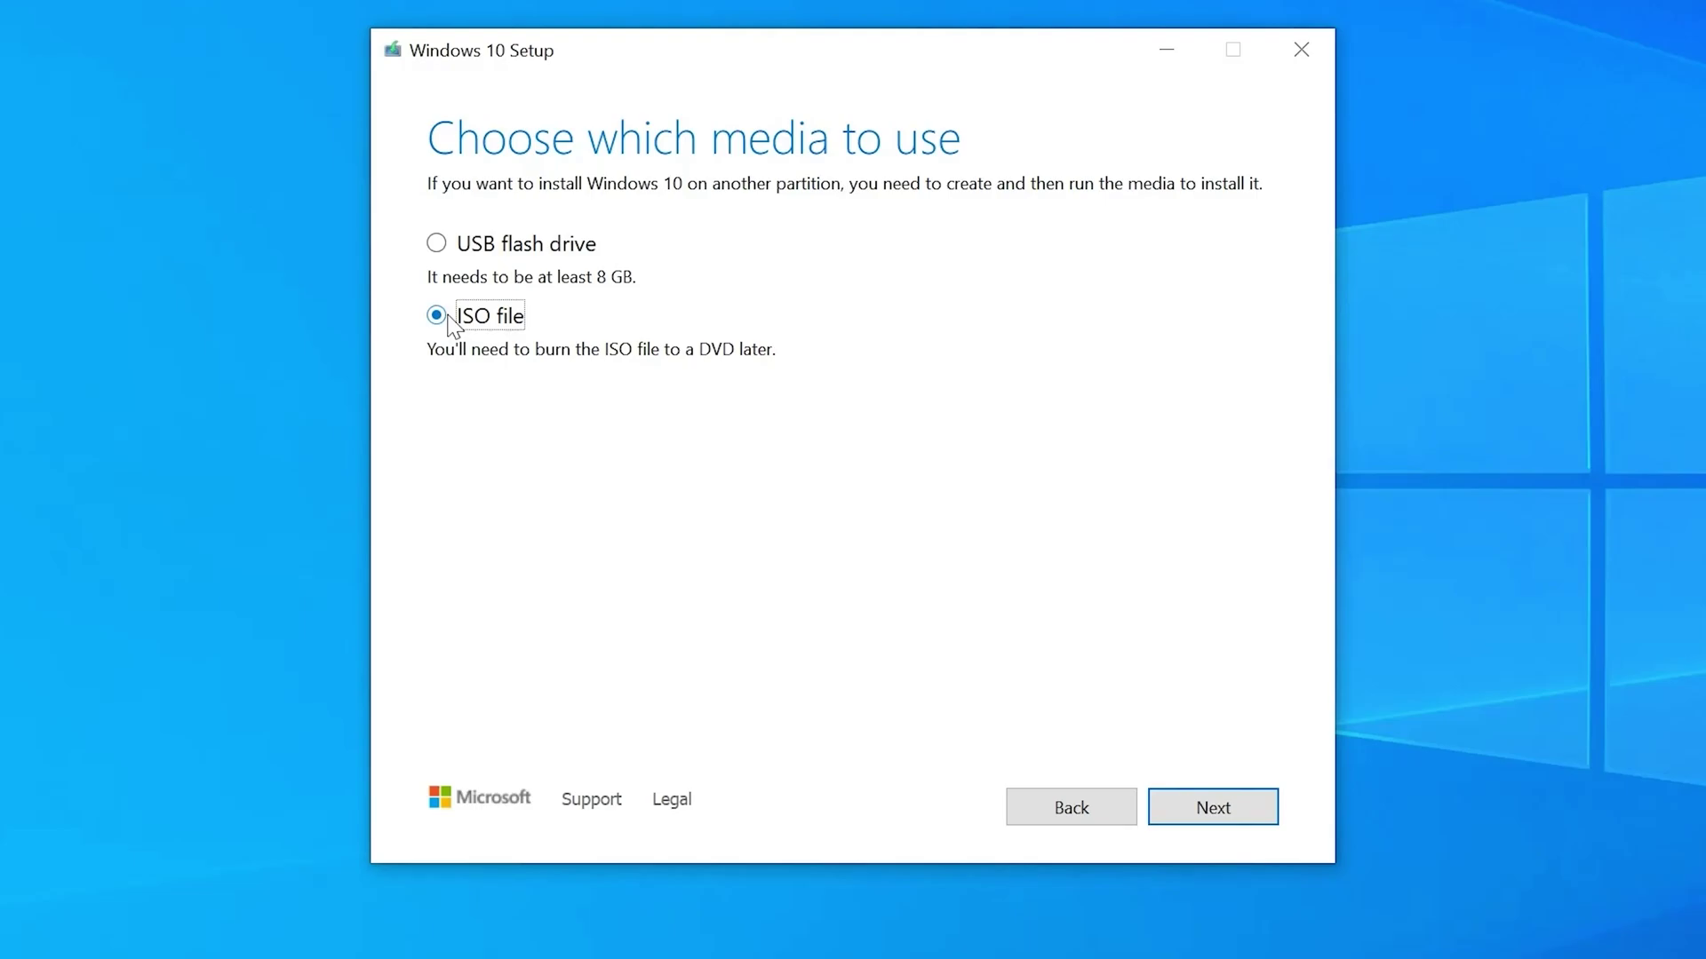
{"action": "left_click", "coordinate": [1197, 815]}
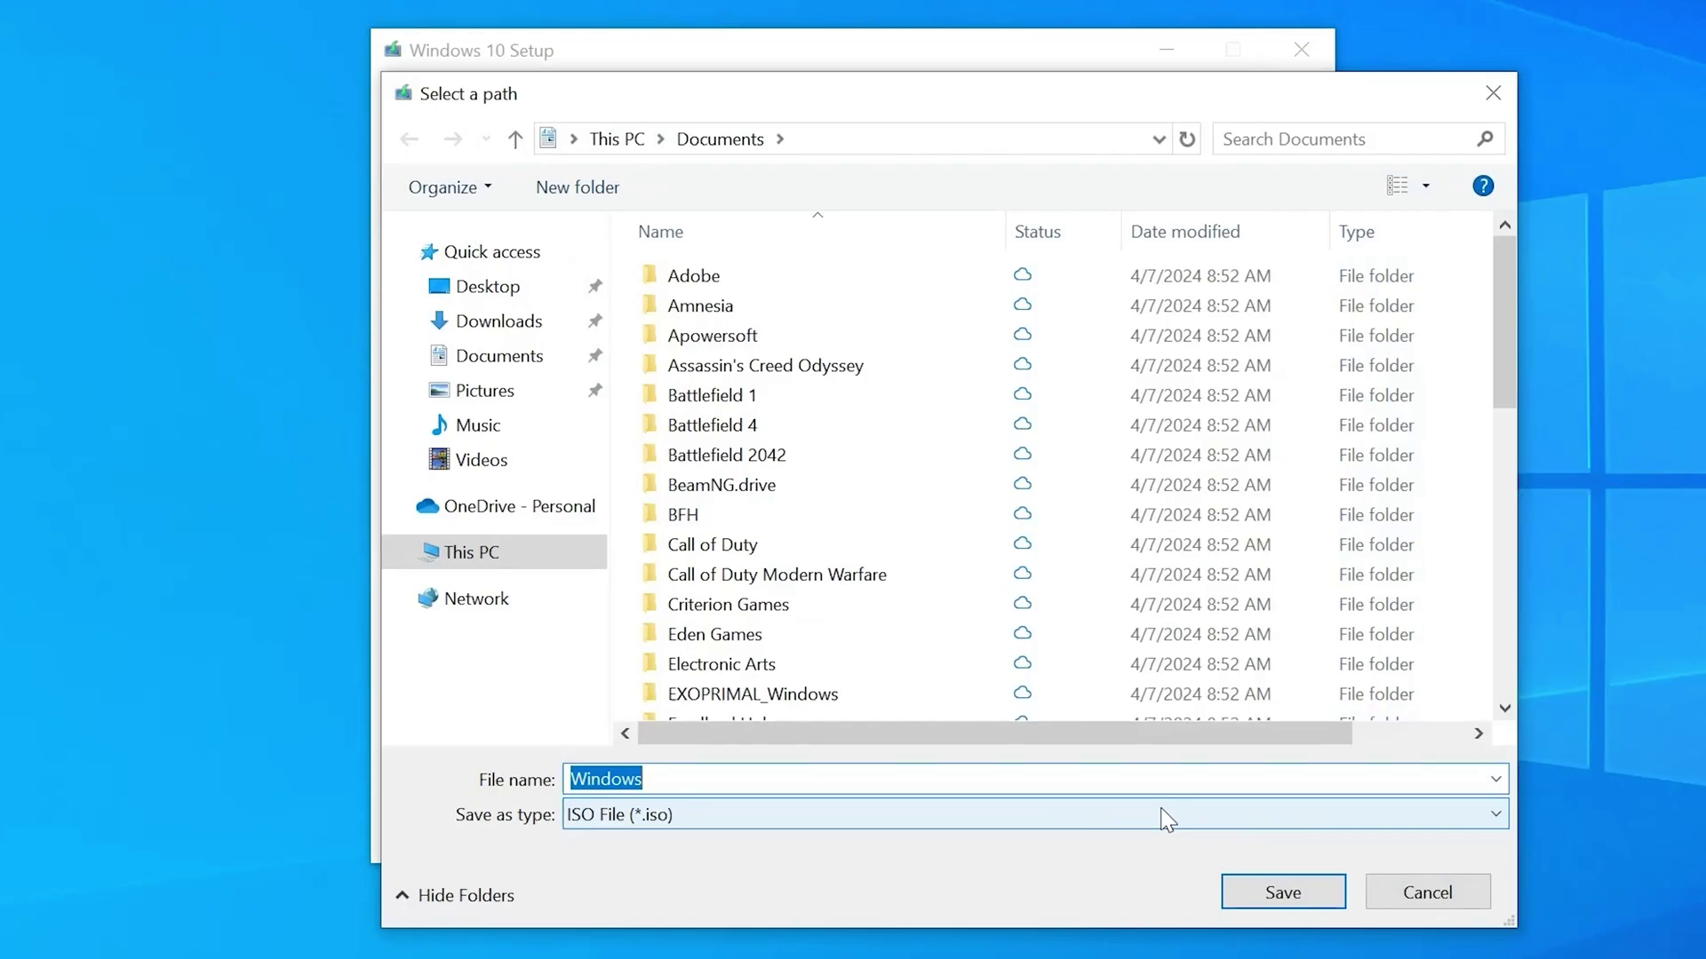
{"action": "left_click", "coordinate": [502, 327]}
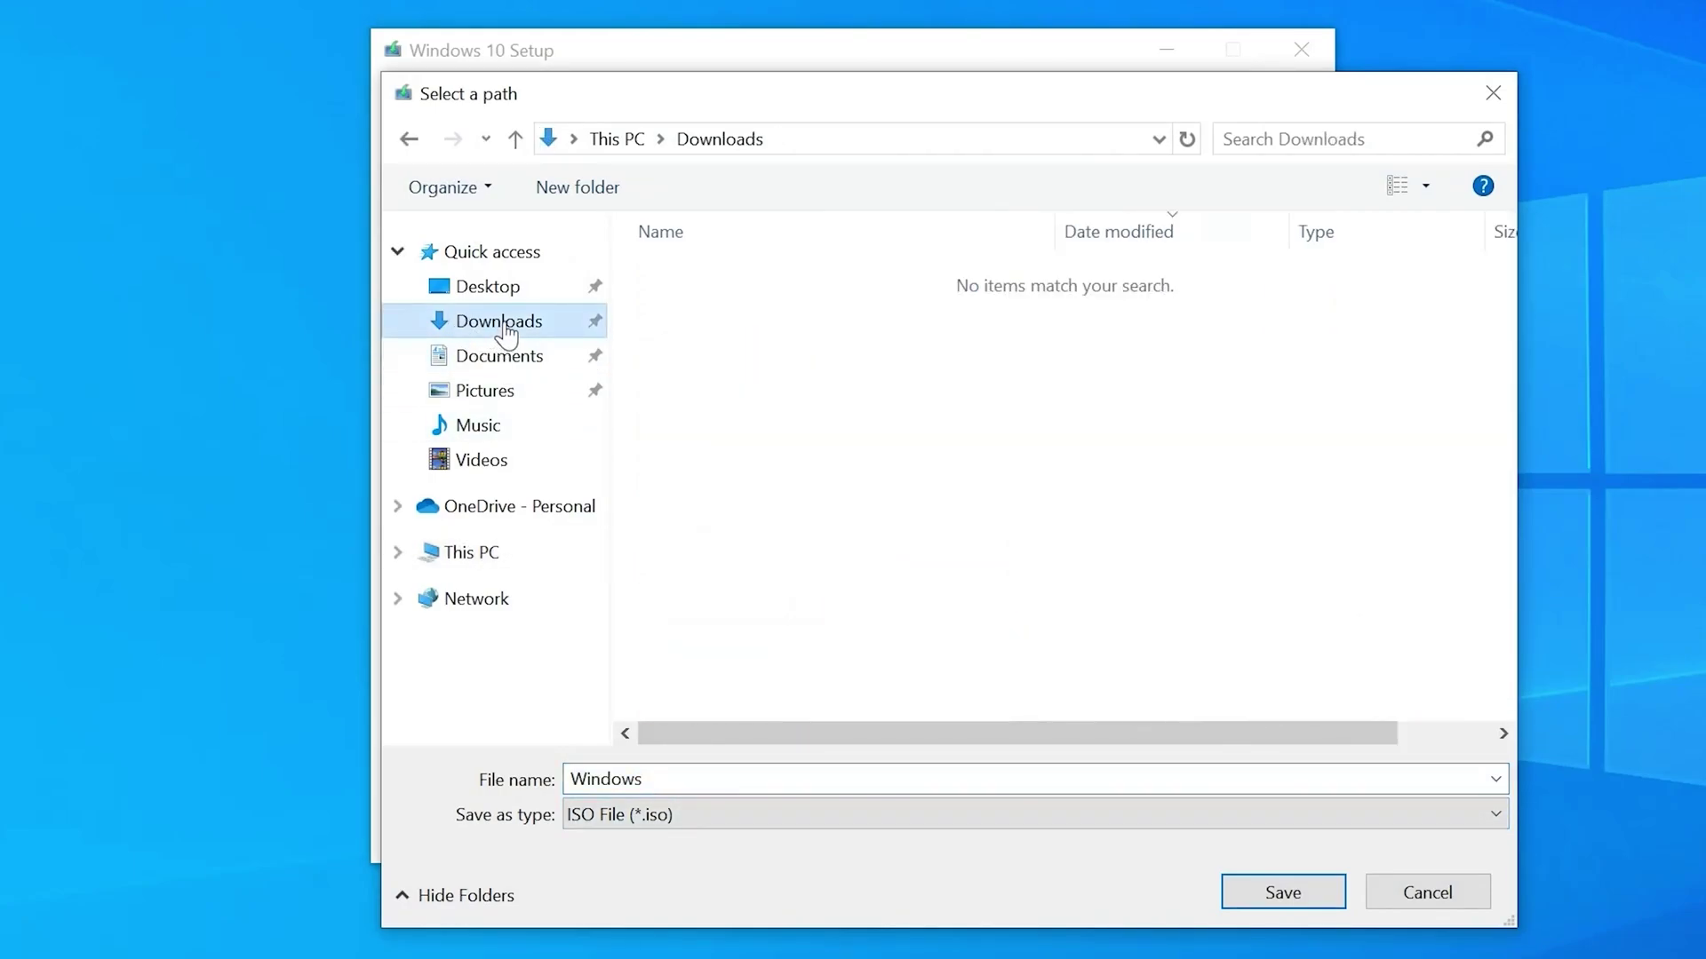
{"action": "left_click", "coordinate": [1248, 893]}
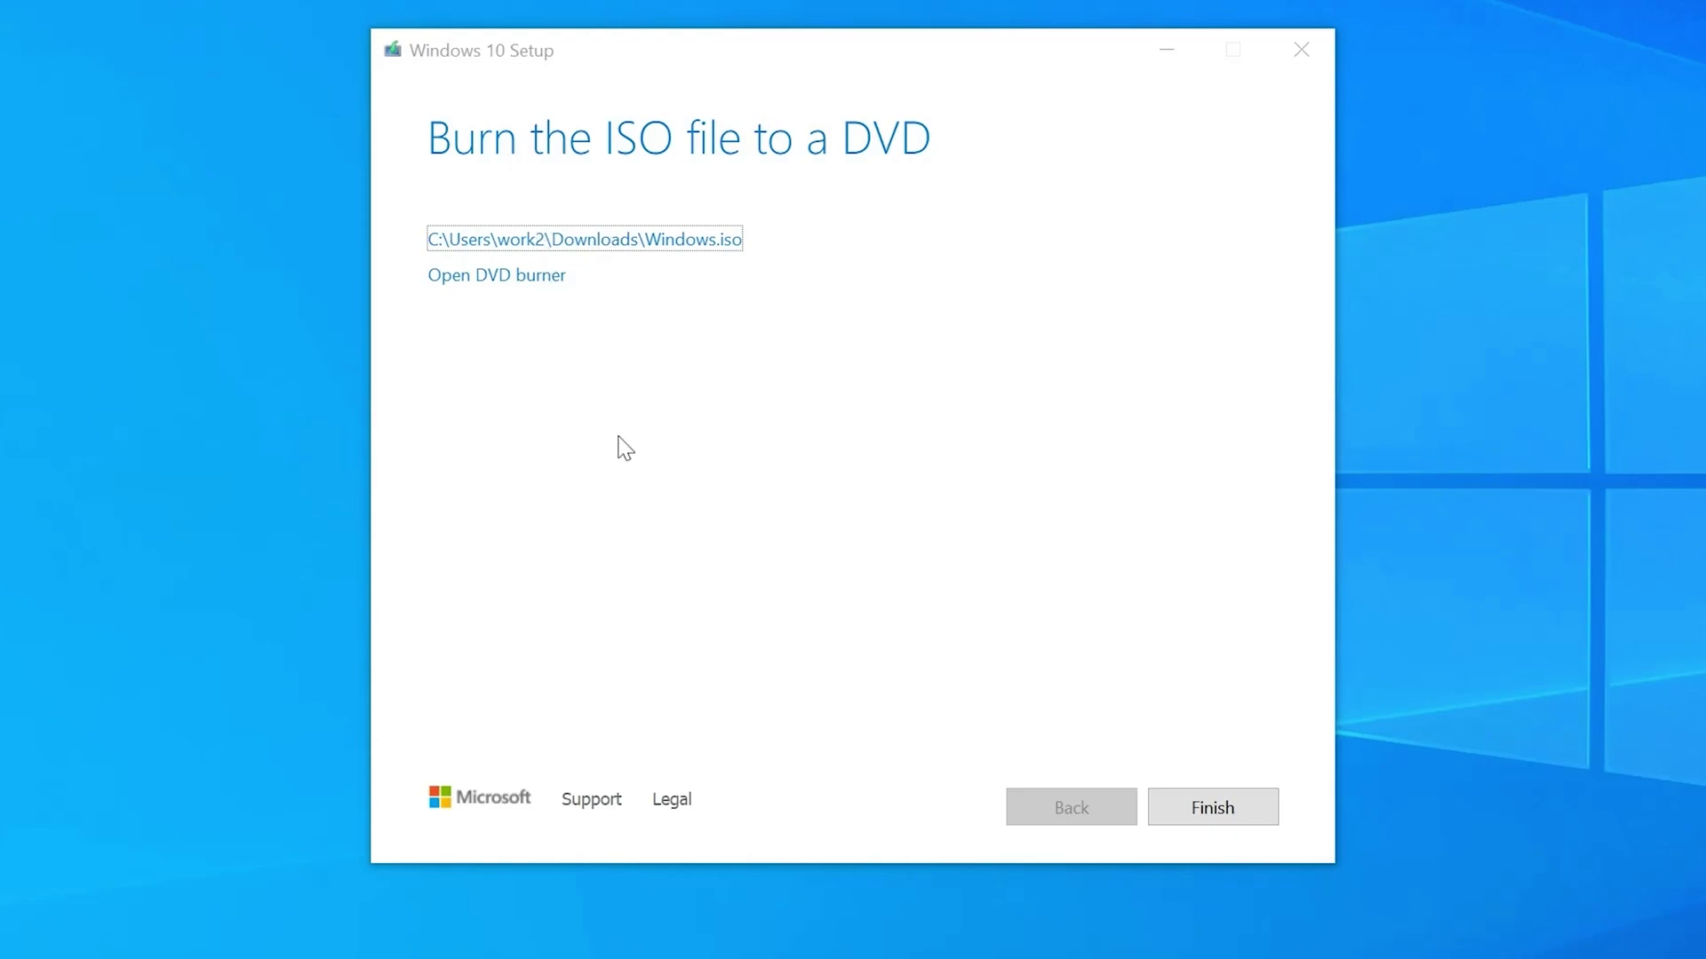
- Once the Windows 10 ISO download completes, finish and close the Media Creation Tool
{"action": "left_click", "coordinate": [619, 445]}
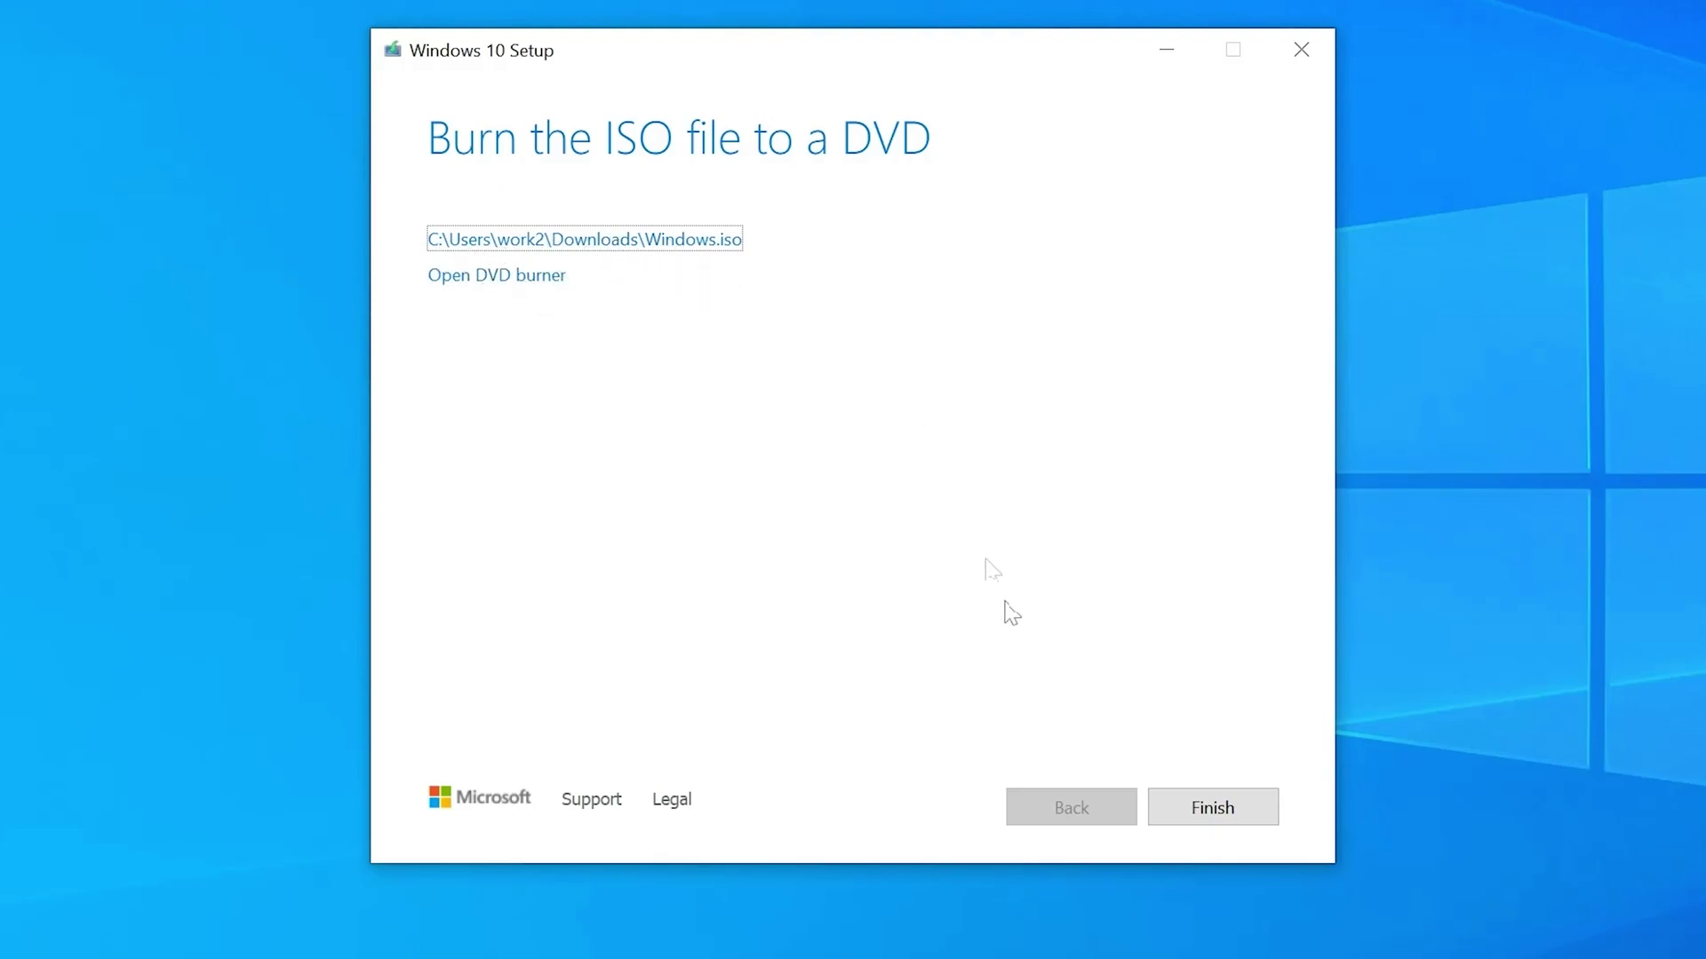
{"action": "left_click", "coordinate": [1190, 811]}
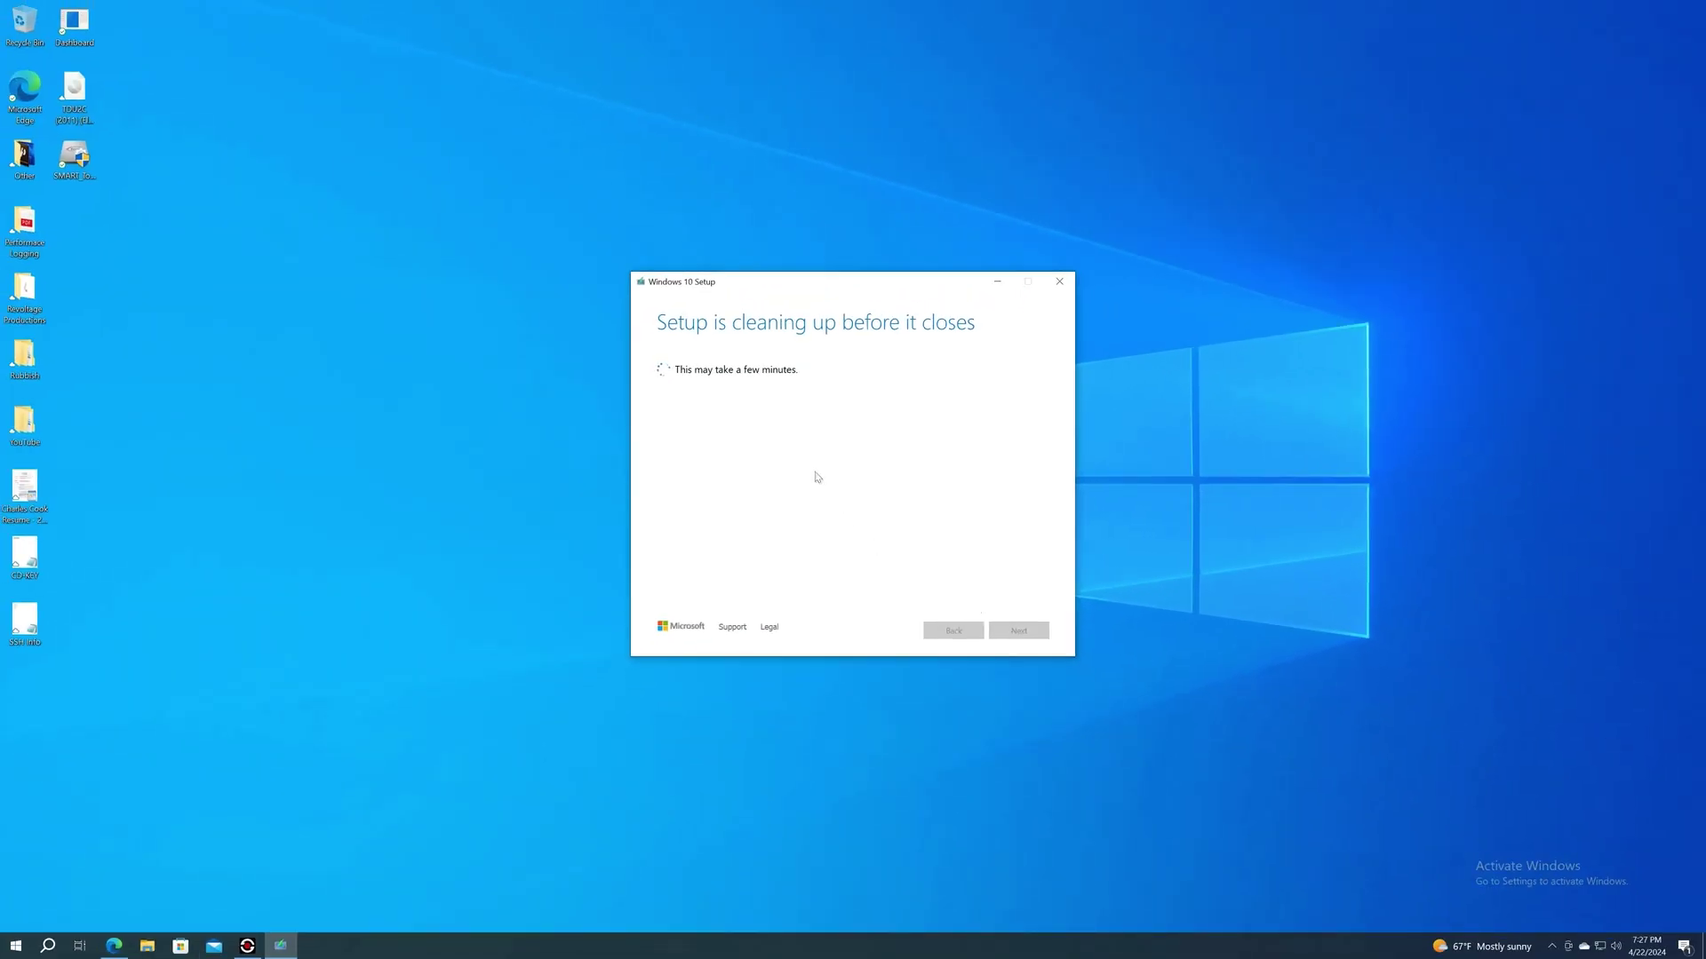
- Mount the Windows ISO from the Downloads folder as DVD Drive (D:) and start its setup
{"action": "key", "text": "super+e"}
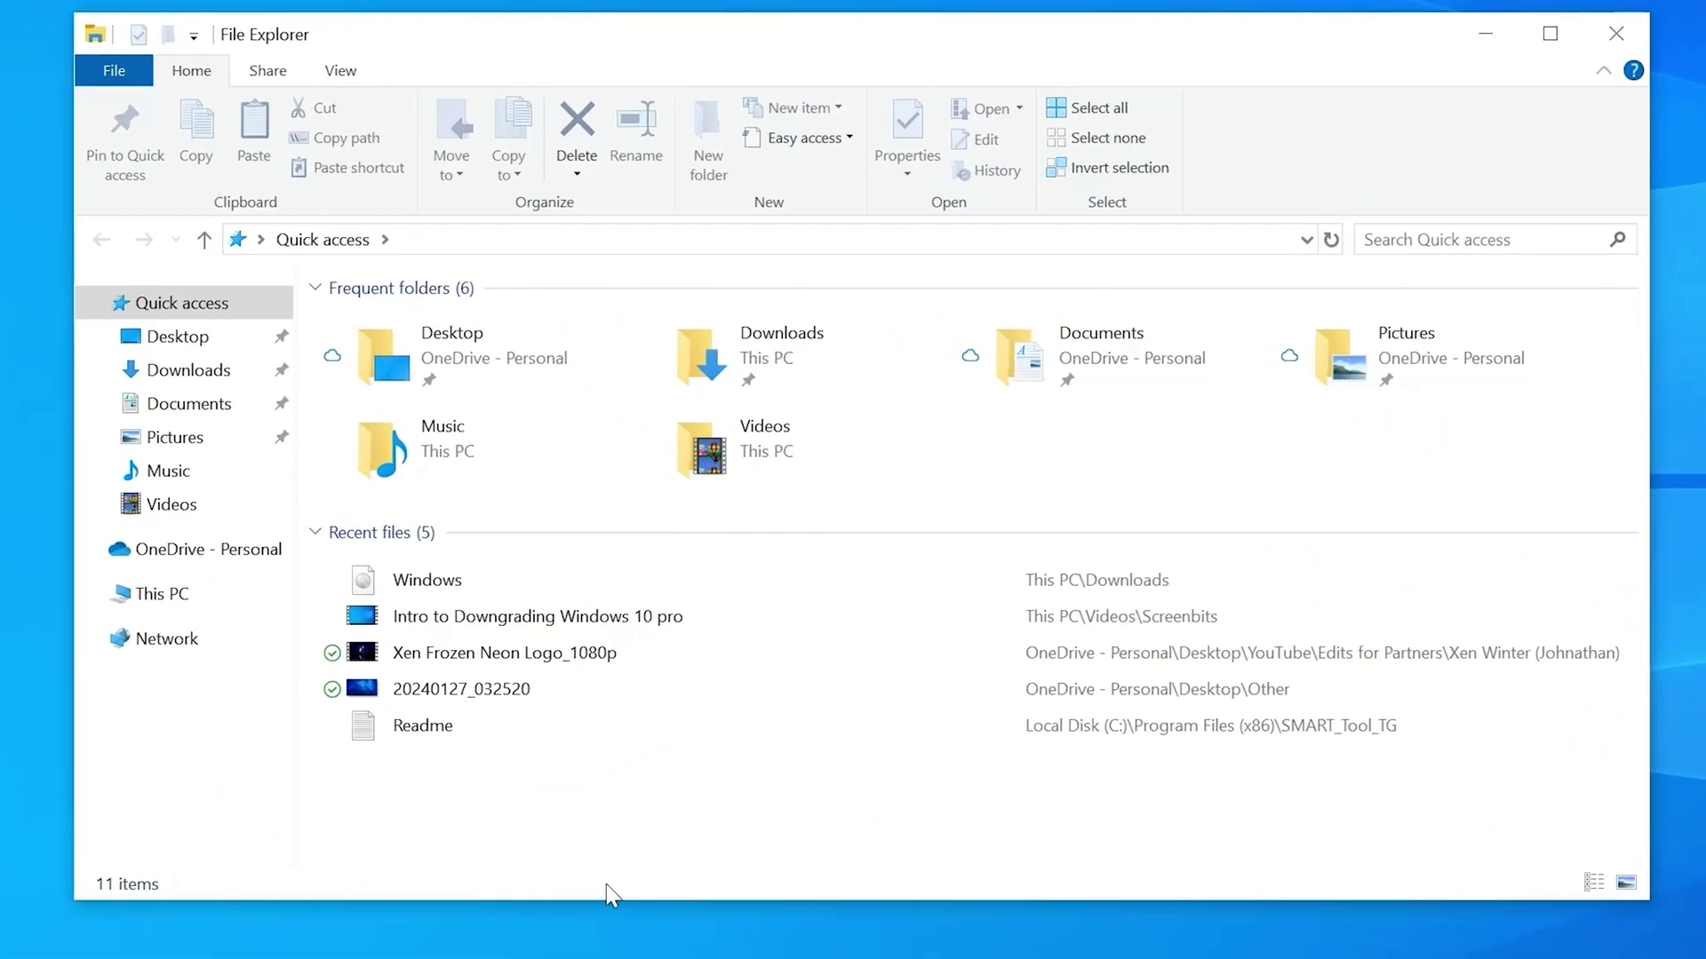
{"action": "left_click", "coordinate": [194, 373]}
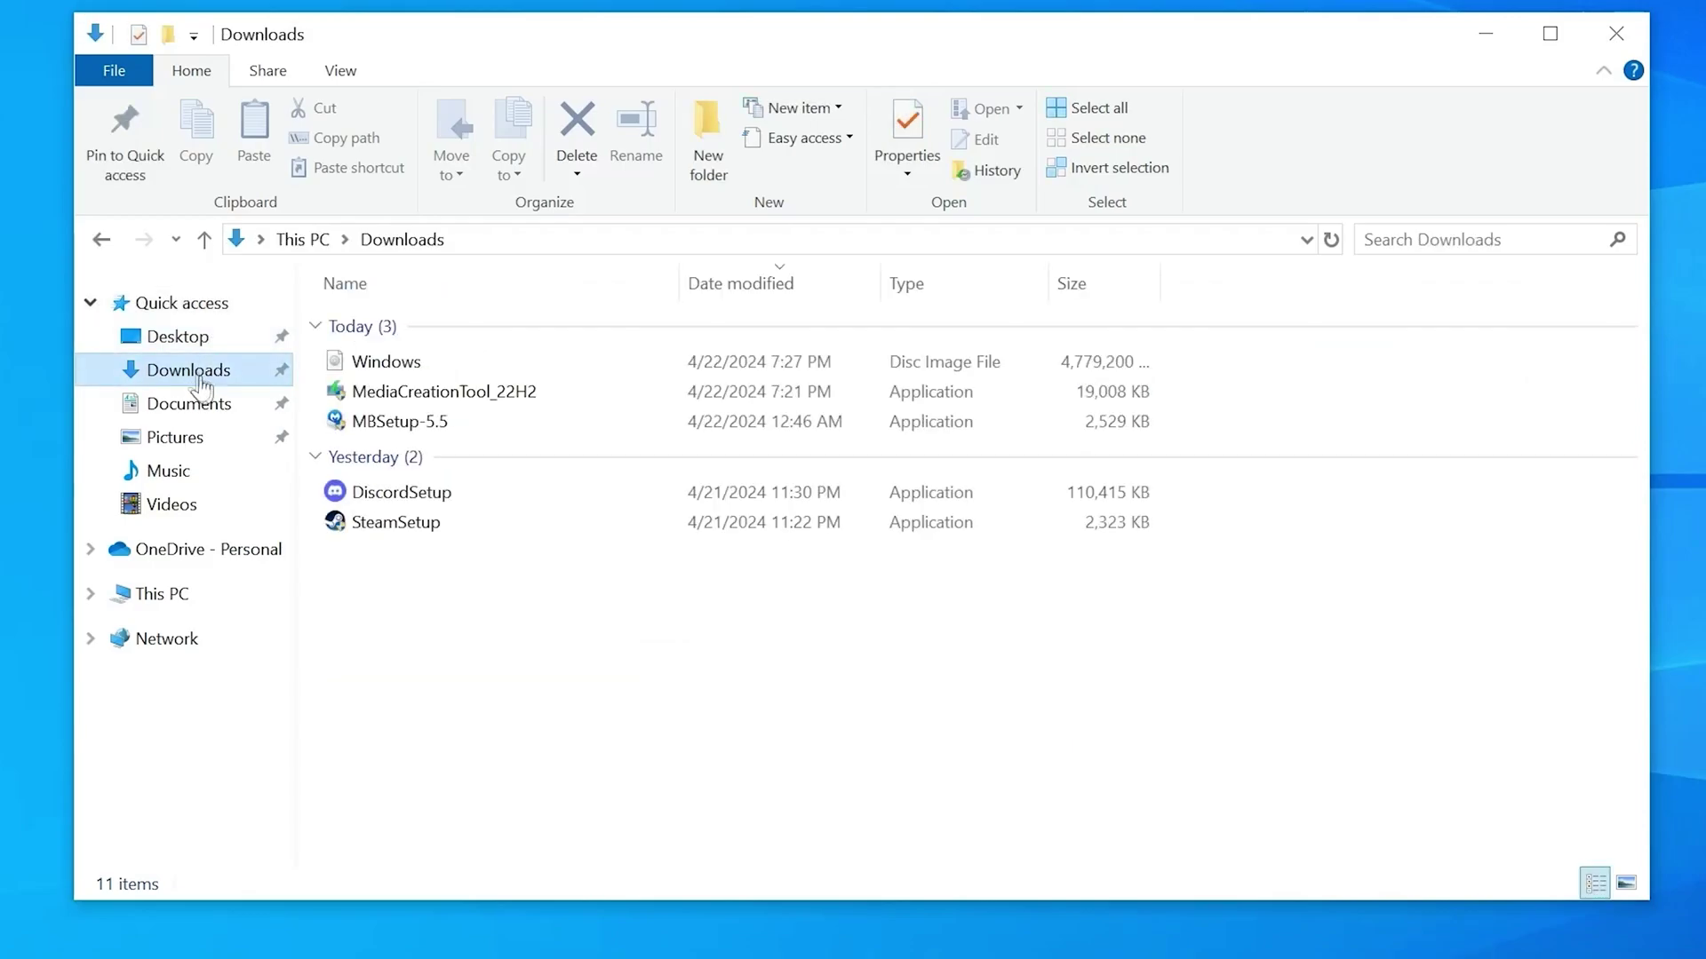
{"action": "left_click", "coordinate": [915, 369]}
{"action": "right_click", "coordinate": [915, 368]}
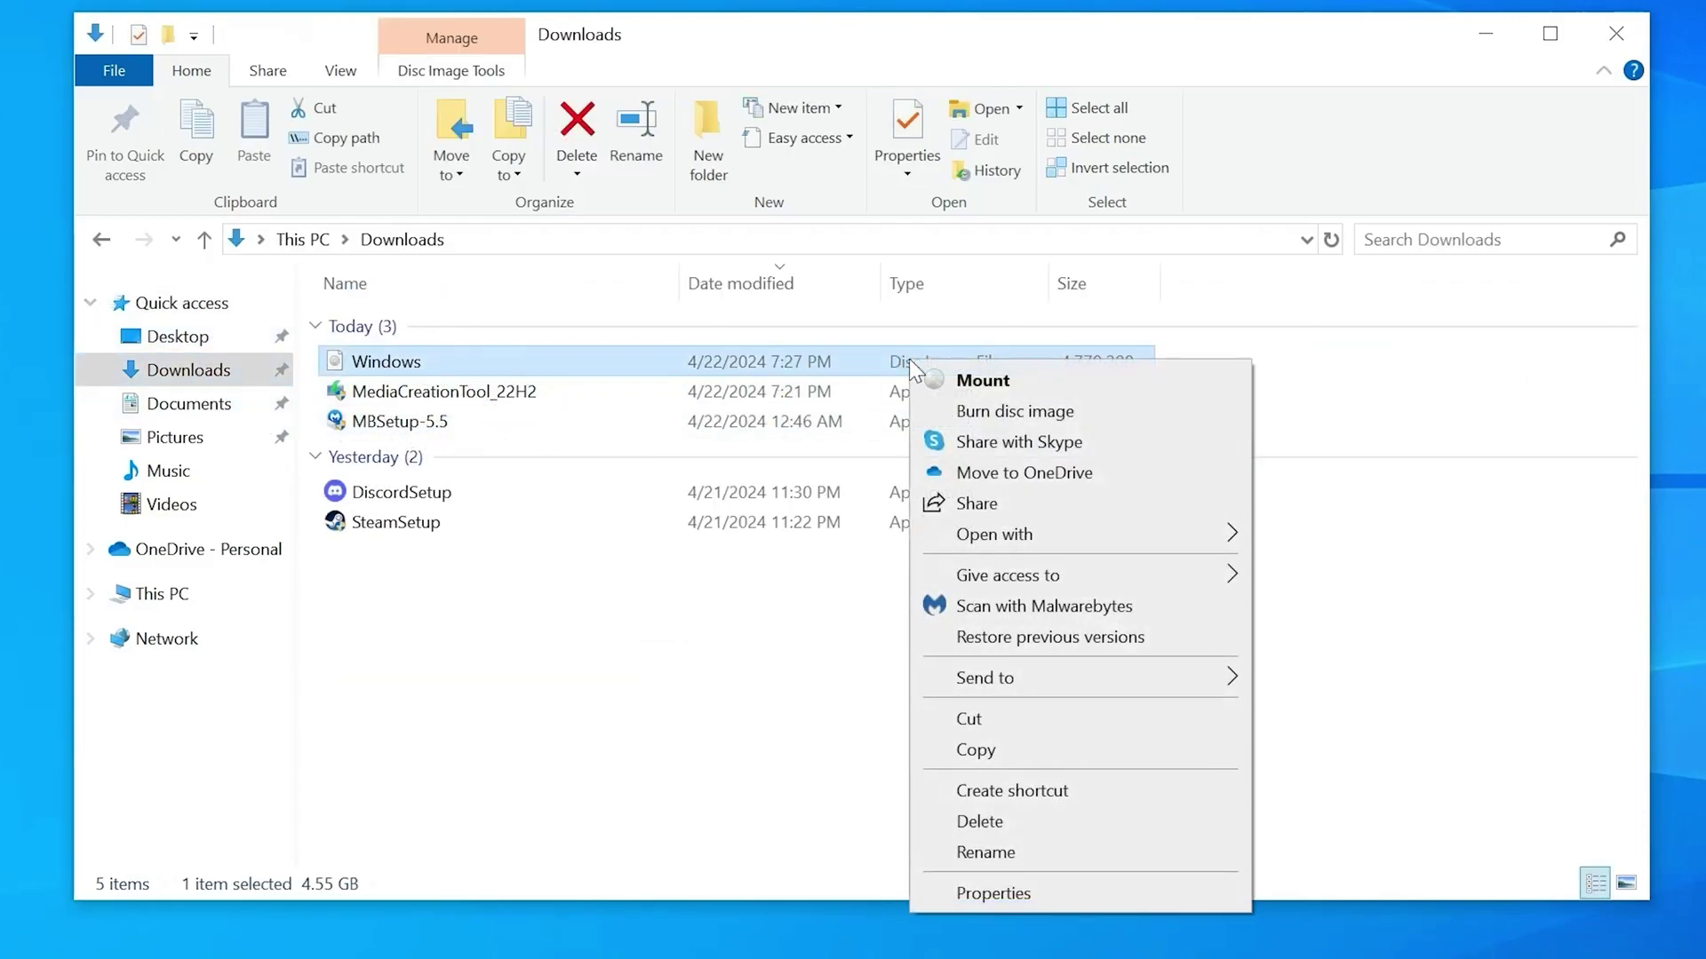
{"action": "left_click", "coordinate": [995, 382]}
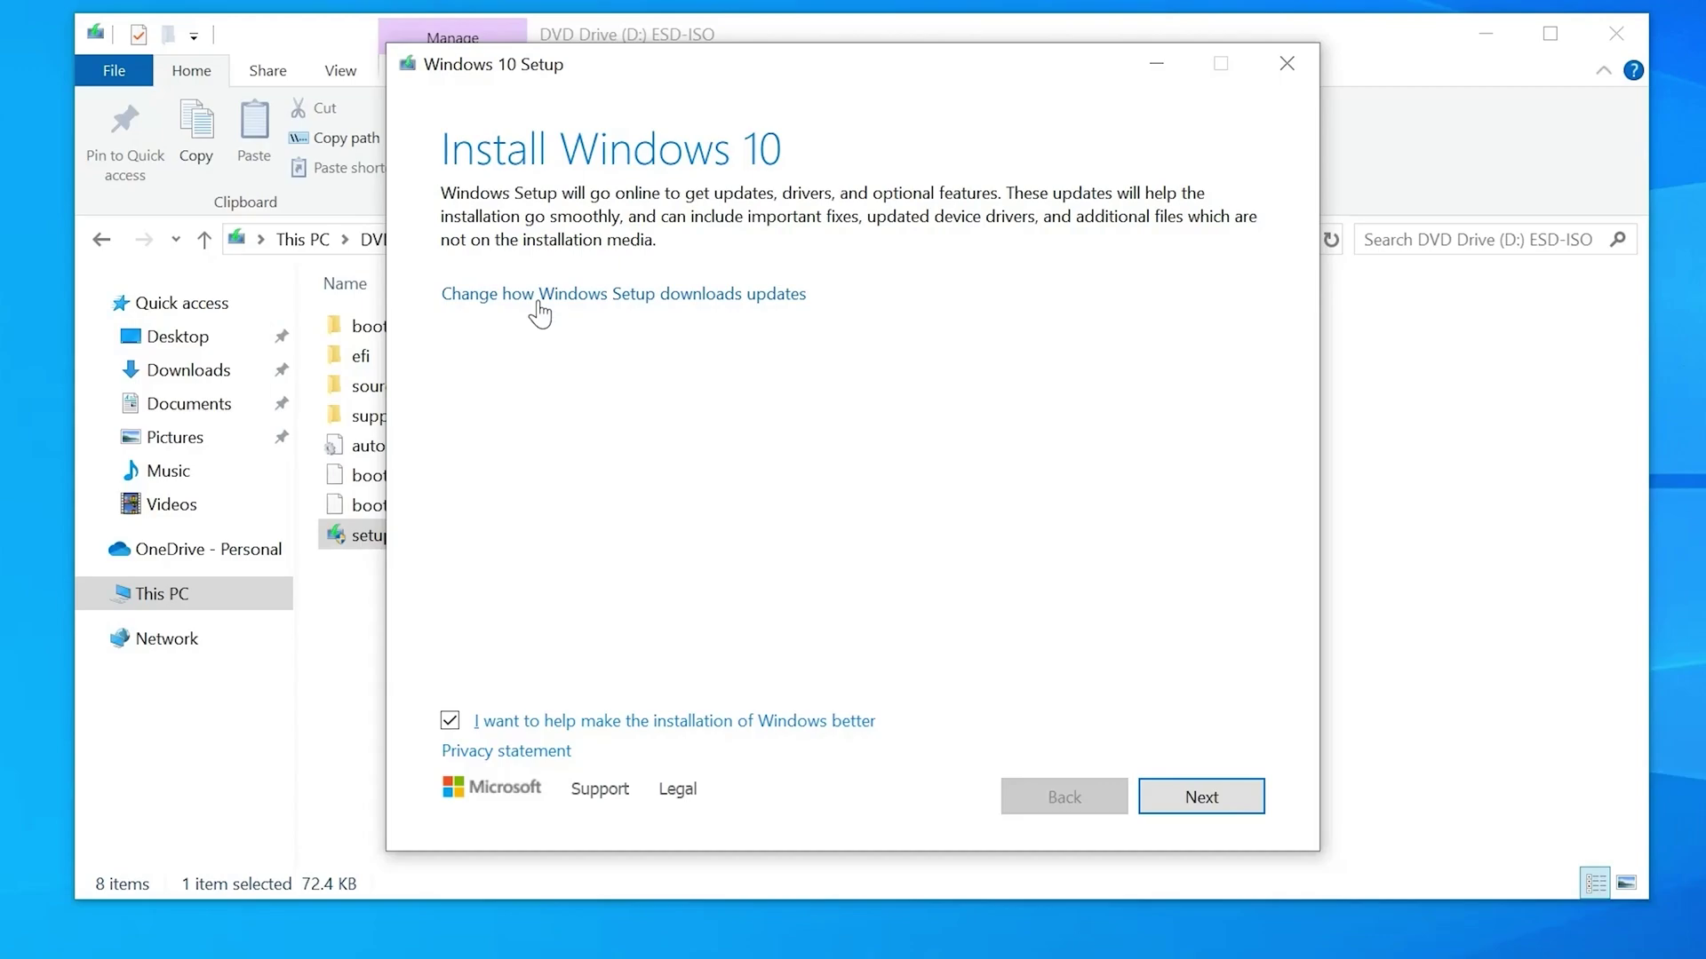
- Set setup updates to Not right now and start installing Windows 10 Home
{"action": "left_click", "coordinate": [539, 298]}
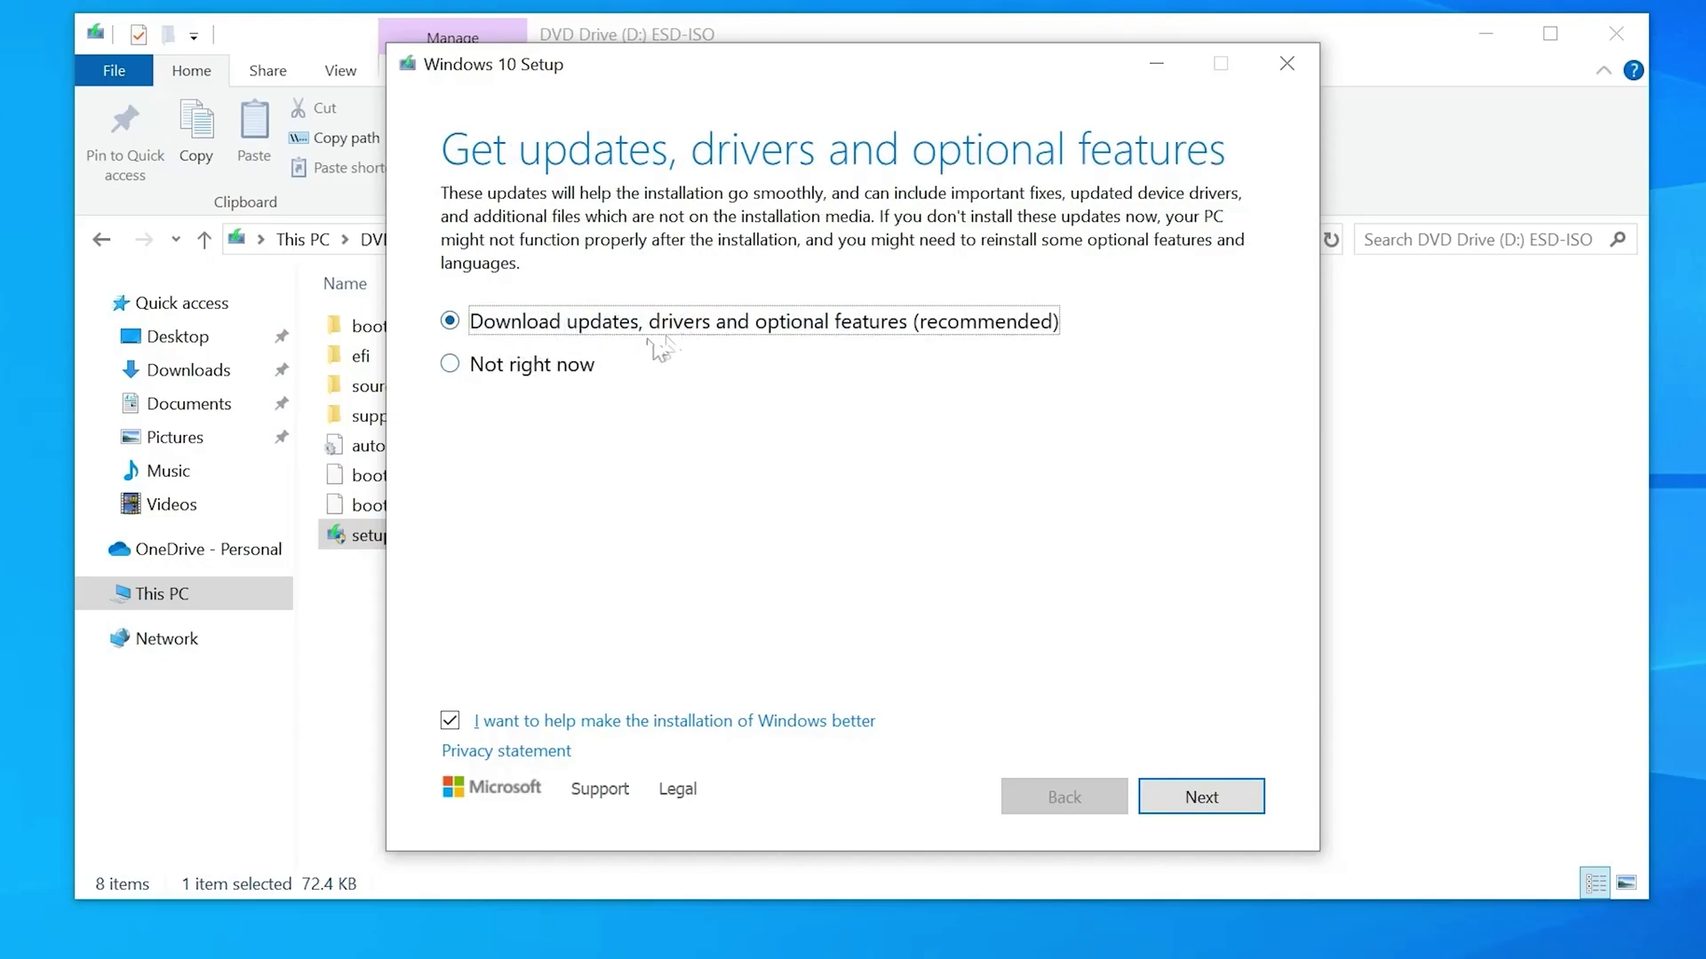
{"action": "left_click", "coordinate": [450, 365]}
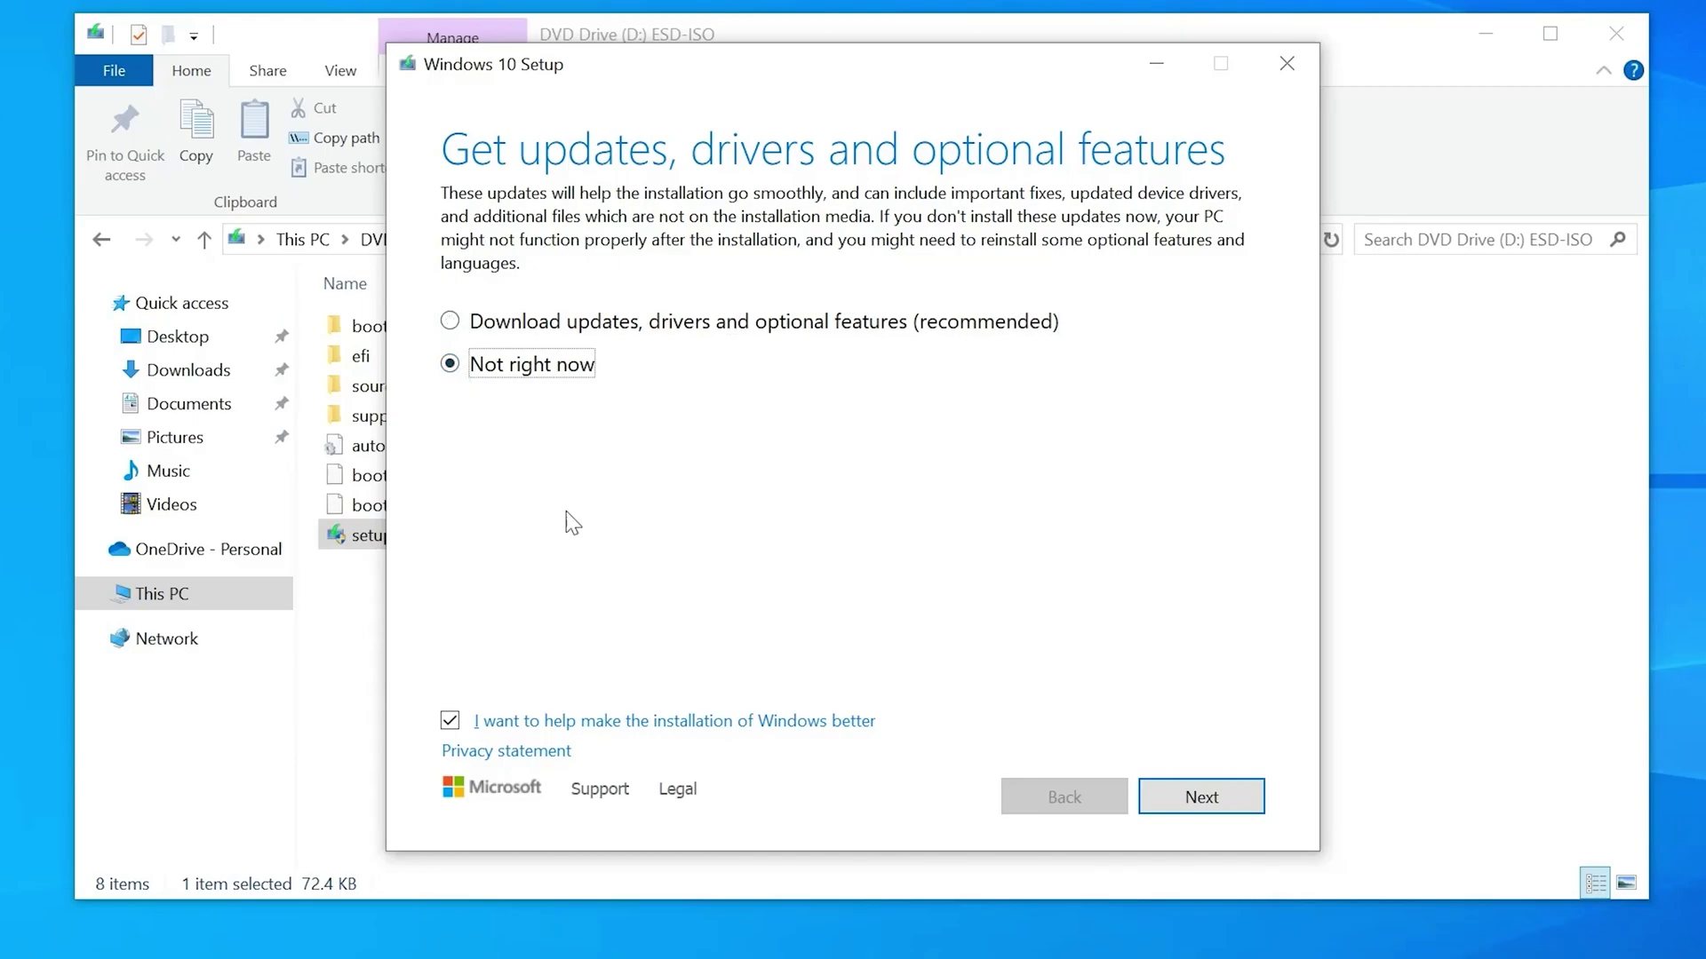
{"action": "left_click", "coordinate": [1187, 804]}
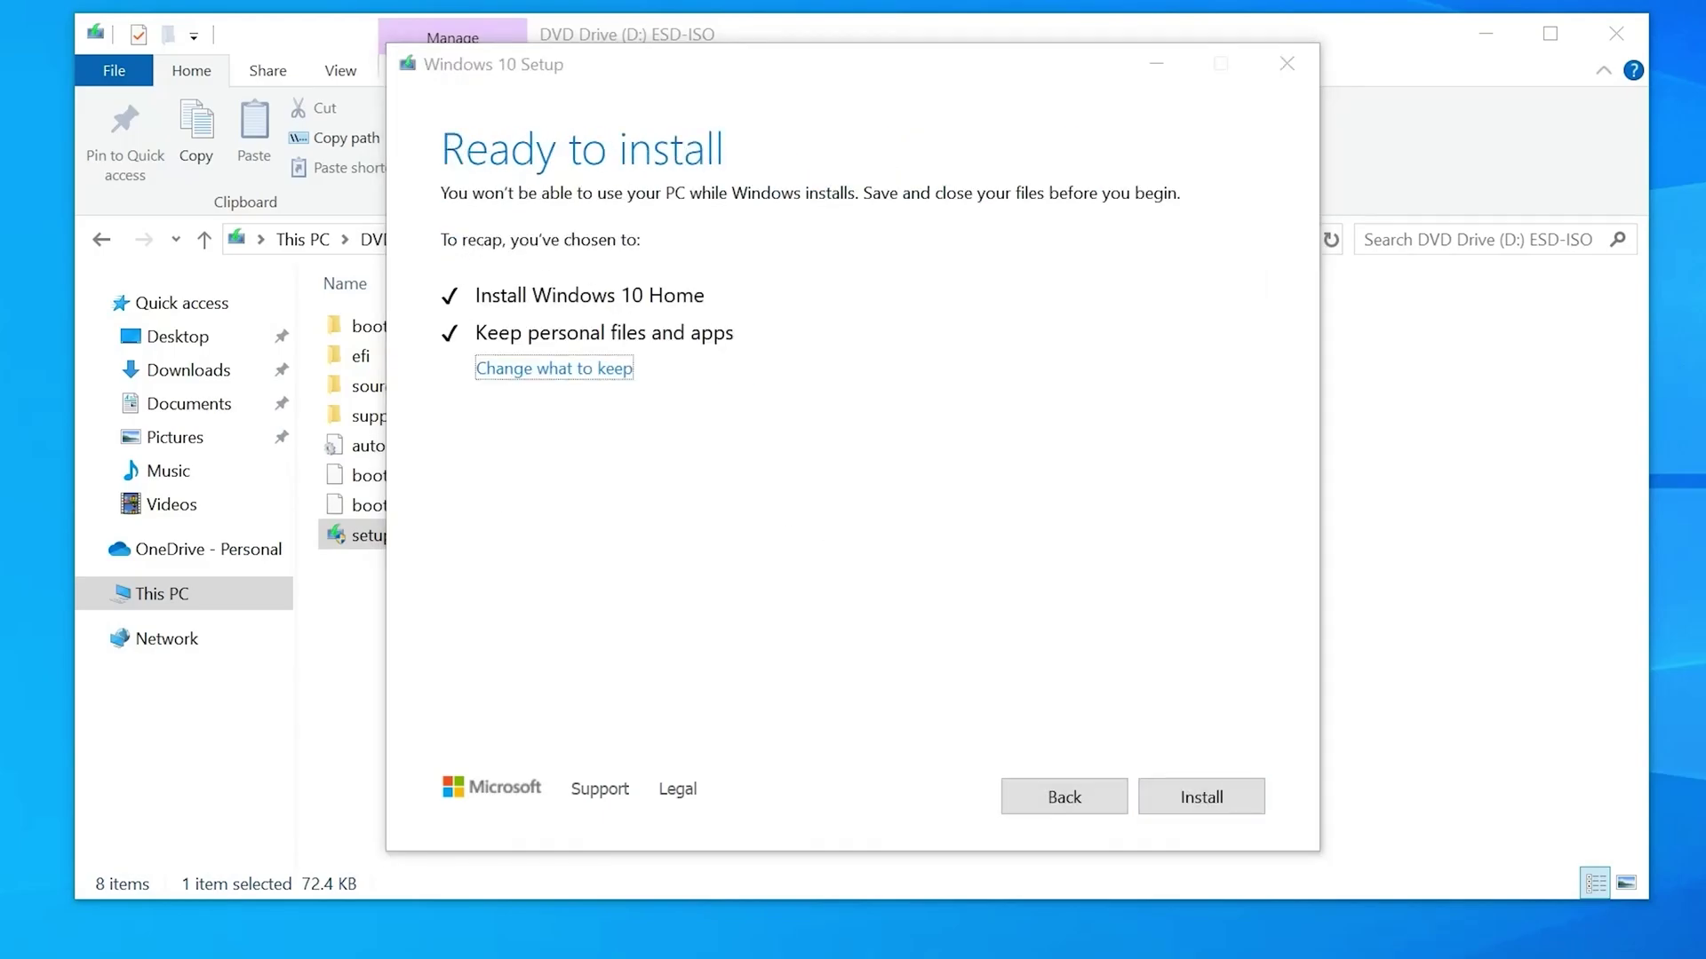
{"action": "left_click", "coordinate": [678, 64]}
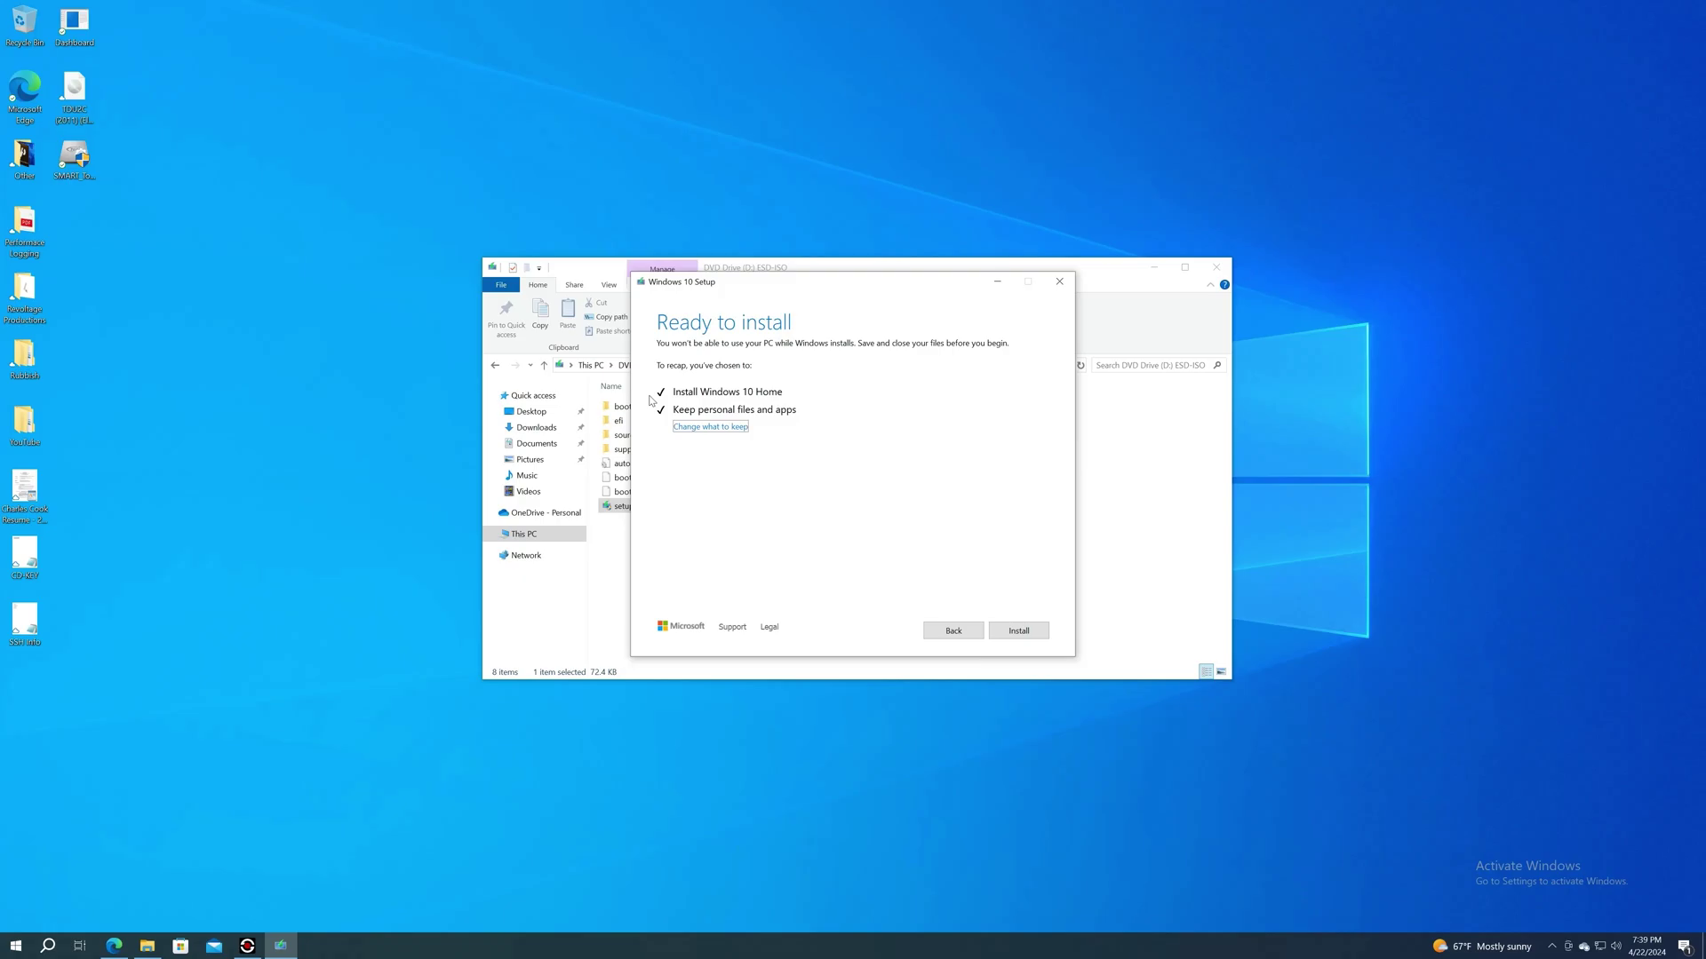
{"action": "left_click", "coordinate": [1018, 633]}
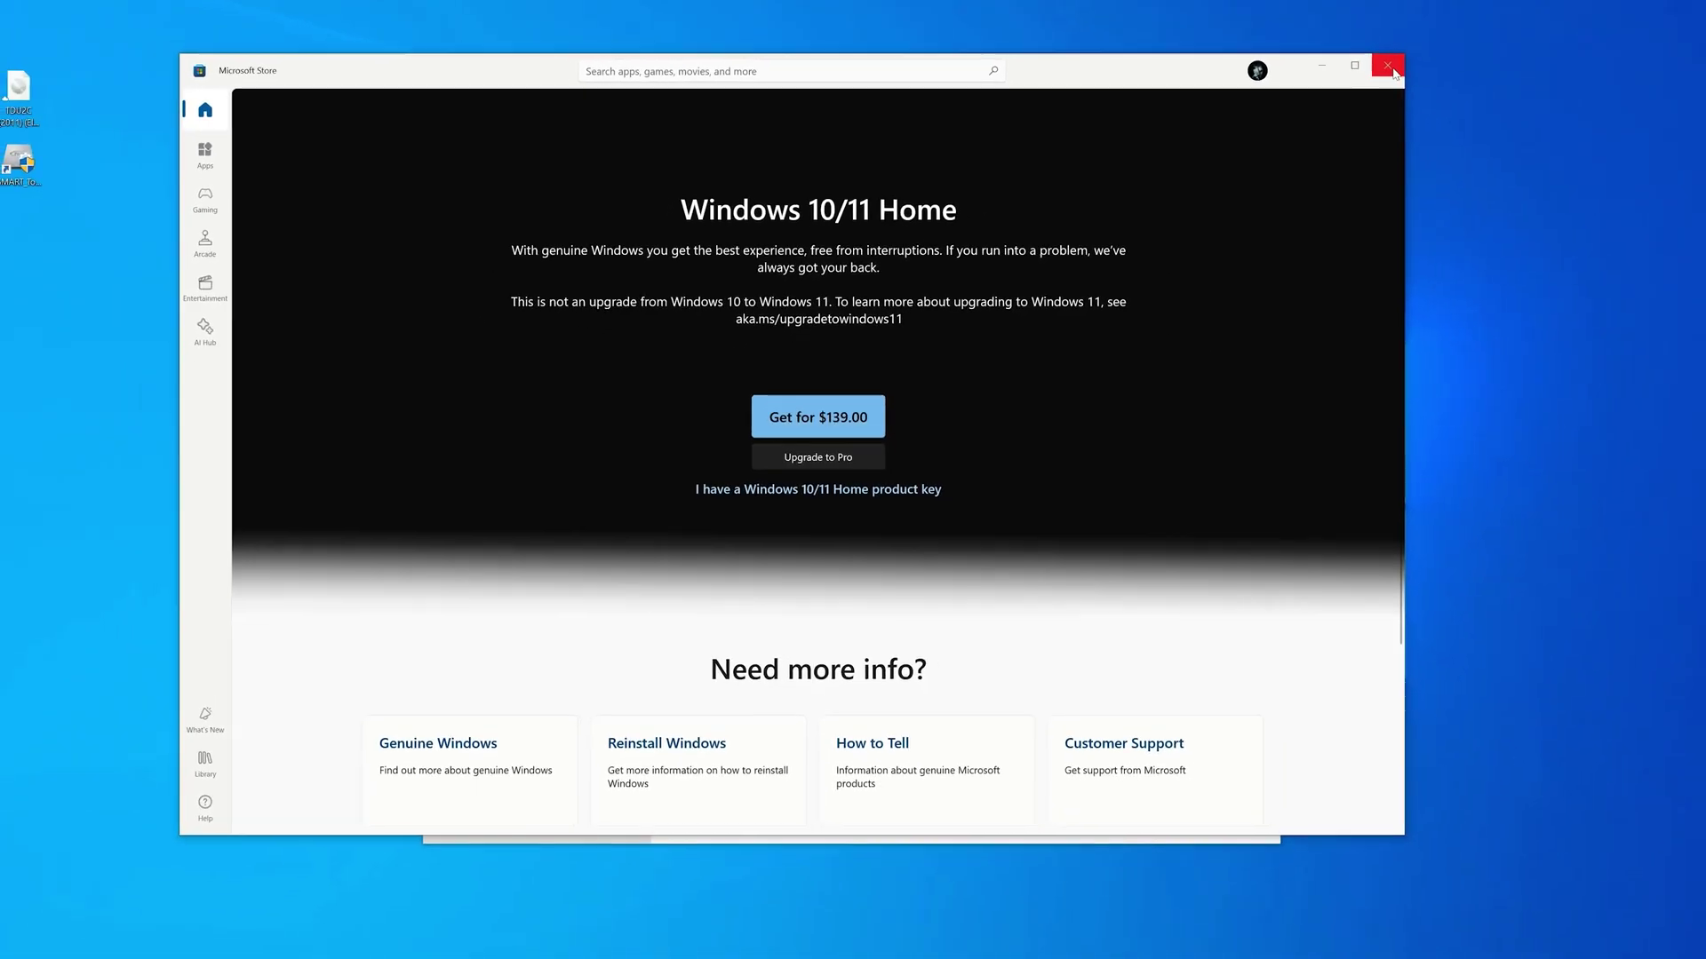
- Close the Microsoft Store Windows 10/11 Home purchase page to reveal Activation settings
{"action": "left_click", "coordinate": [1392, 71]}
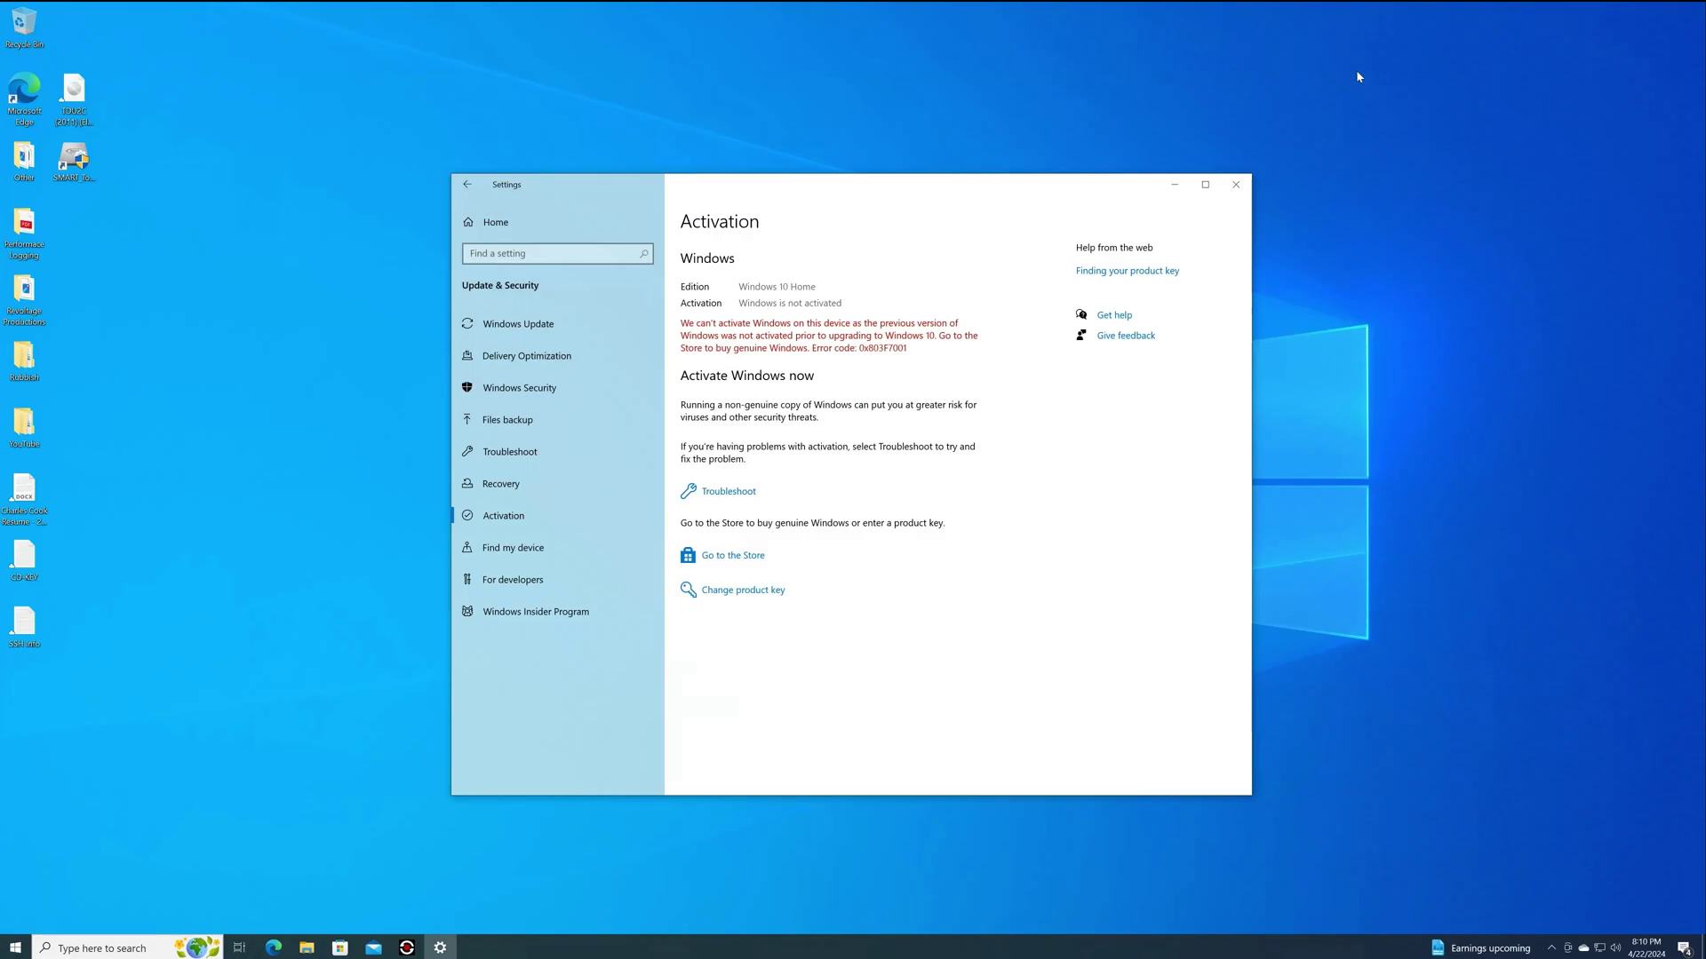